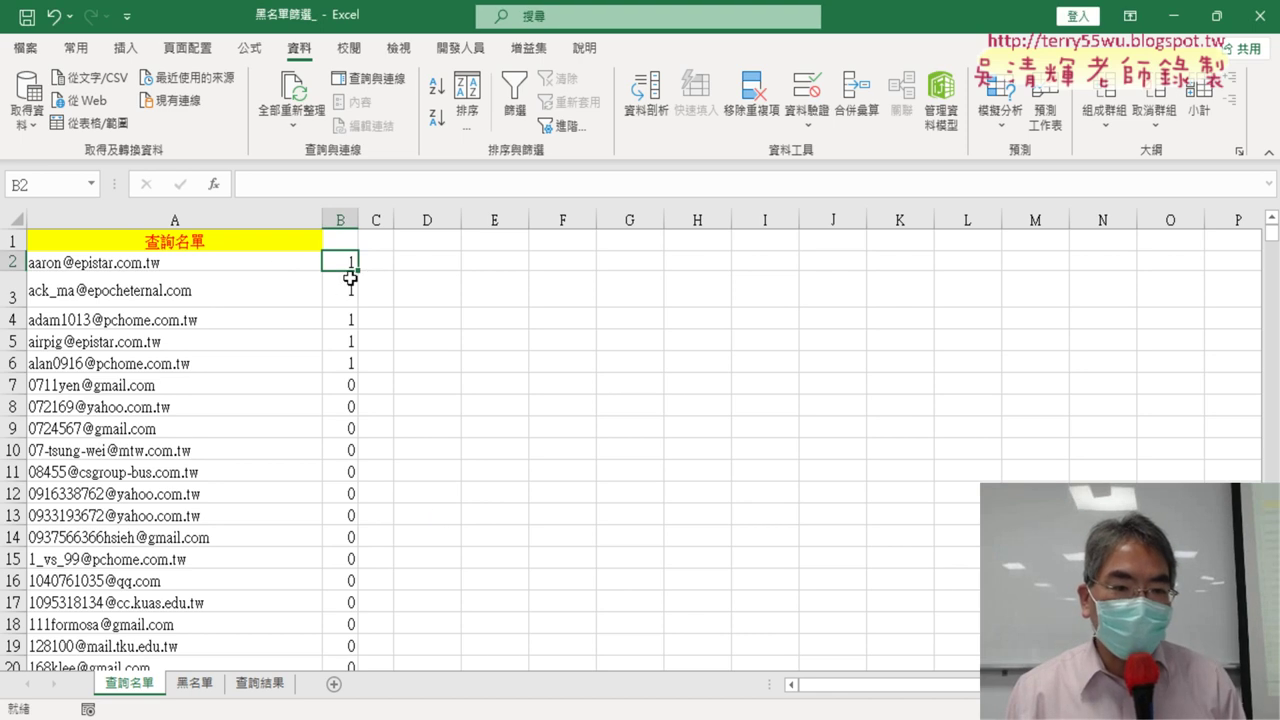
Inspect B2's COUNTIF arguments, highlighting the 黑名單 sheet name and A$2 in the Range, without changing the formula
left_click(311, 185)
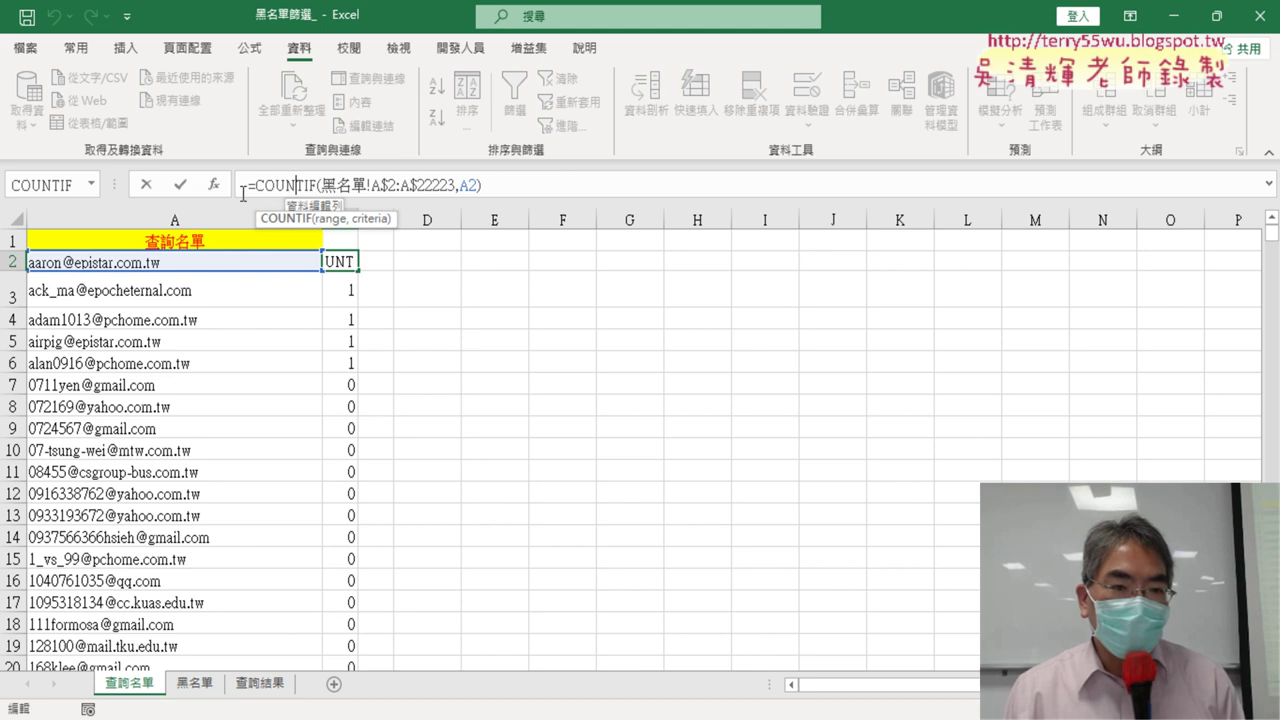
left_click(213, 185)
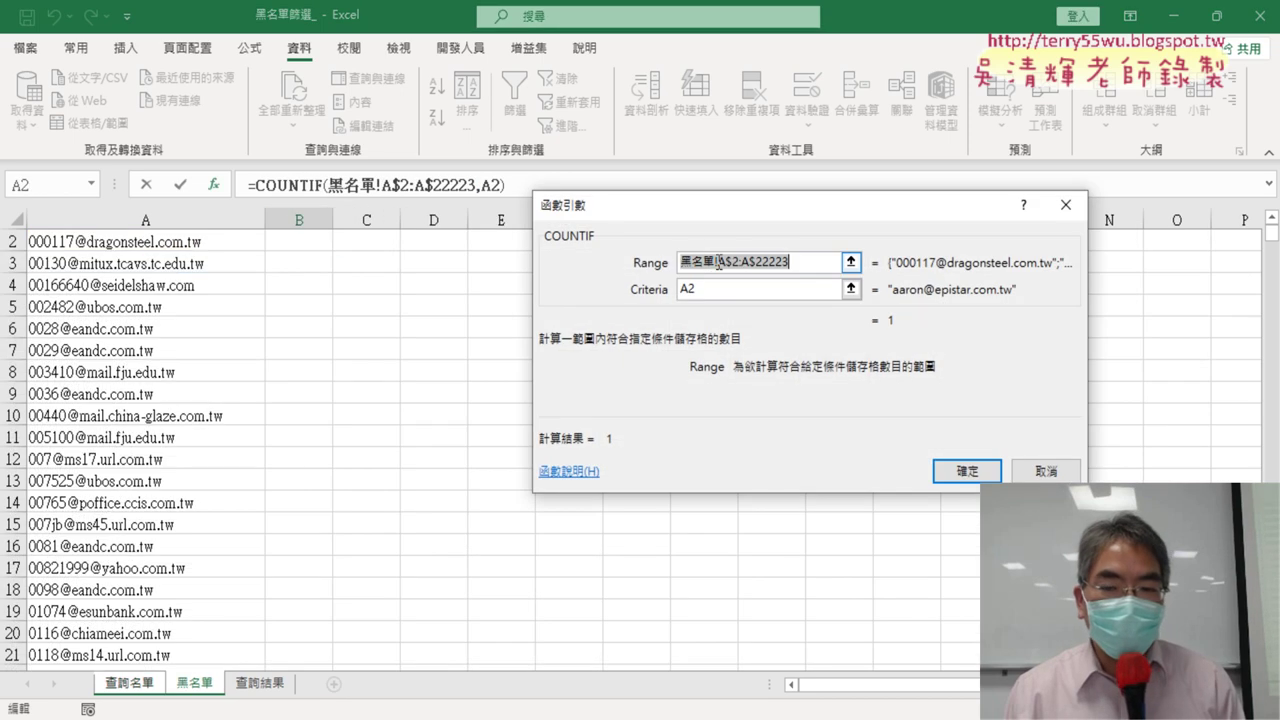
left_click(718, 262)
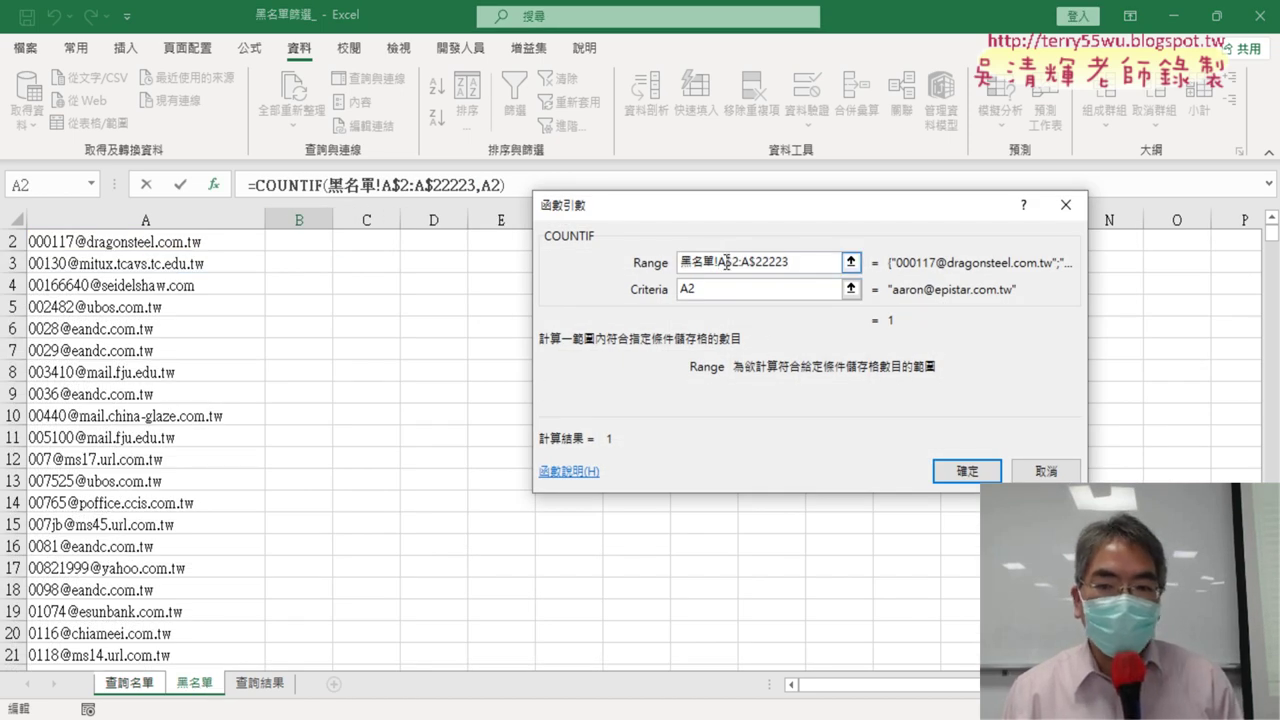
double_click(817, 265)
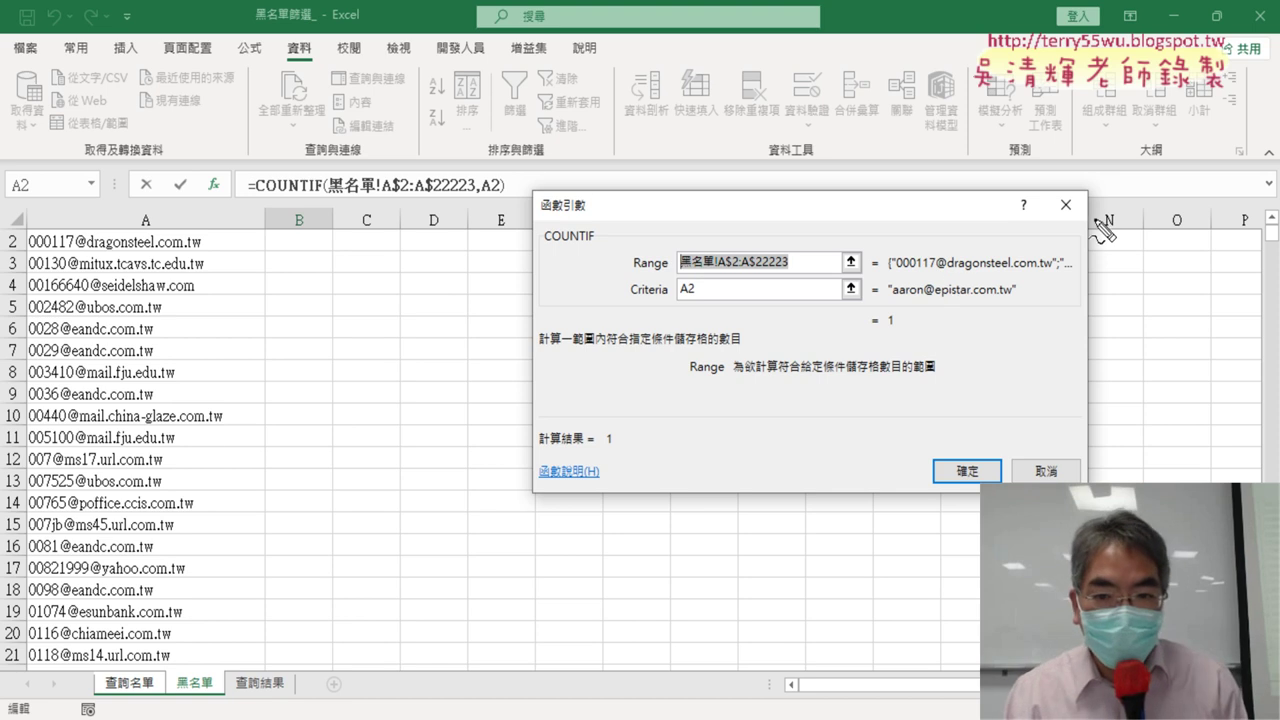
left_click_drag(680, 268, 712, 268)
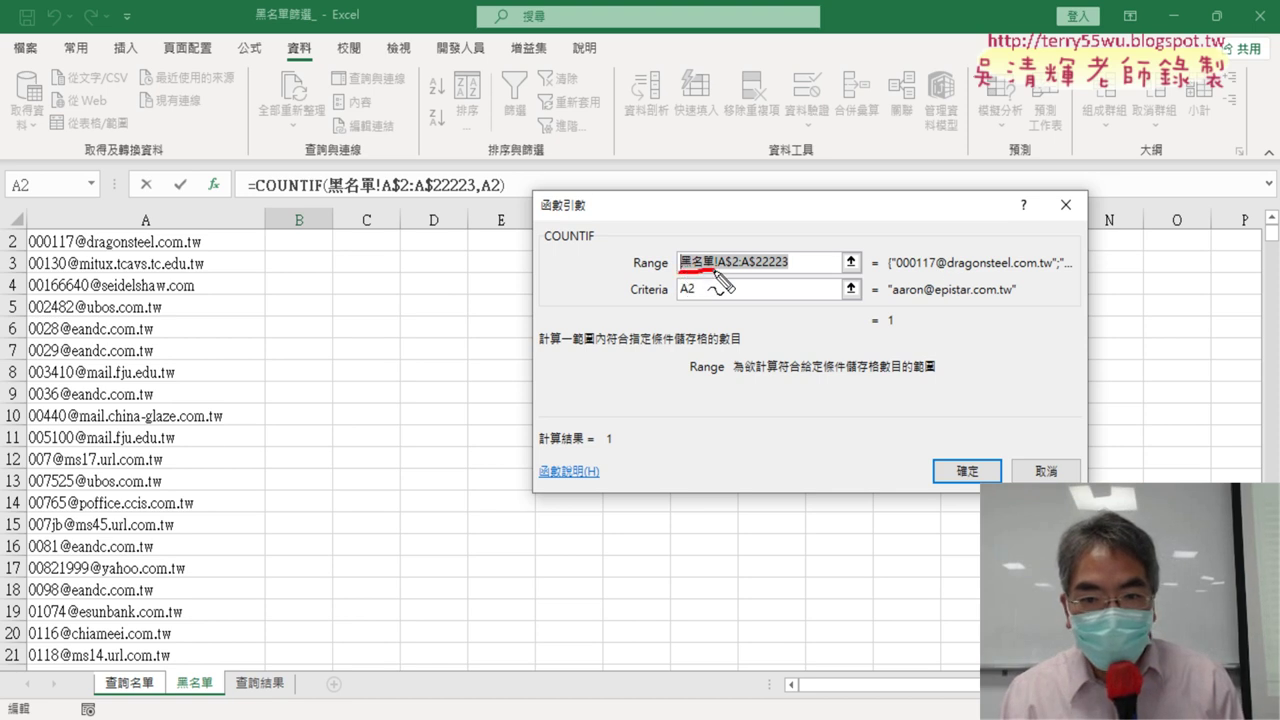
left_click_drag(177, 688, 212, 688)
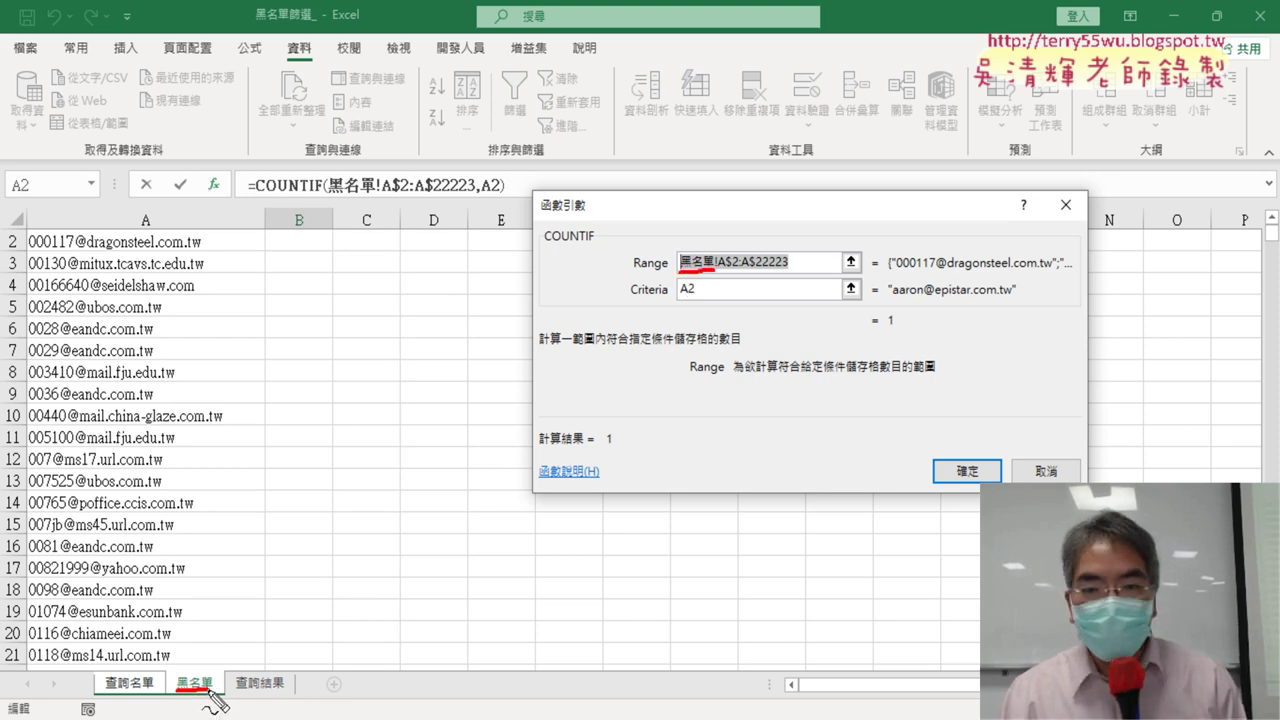
left_click_drag(712, 270, 712, 228)
left_click_drag(712, 291, 712, 304)
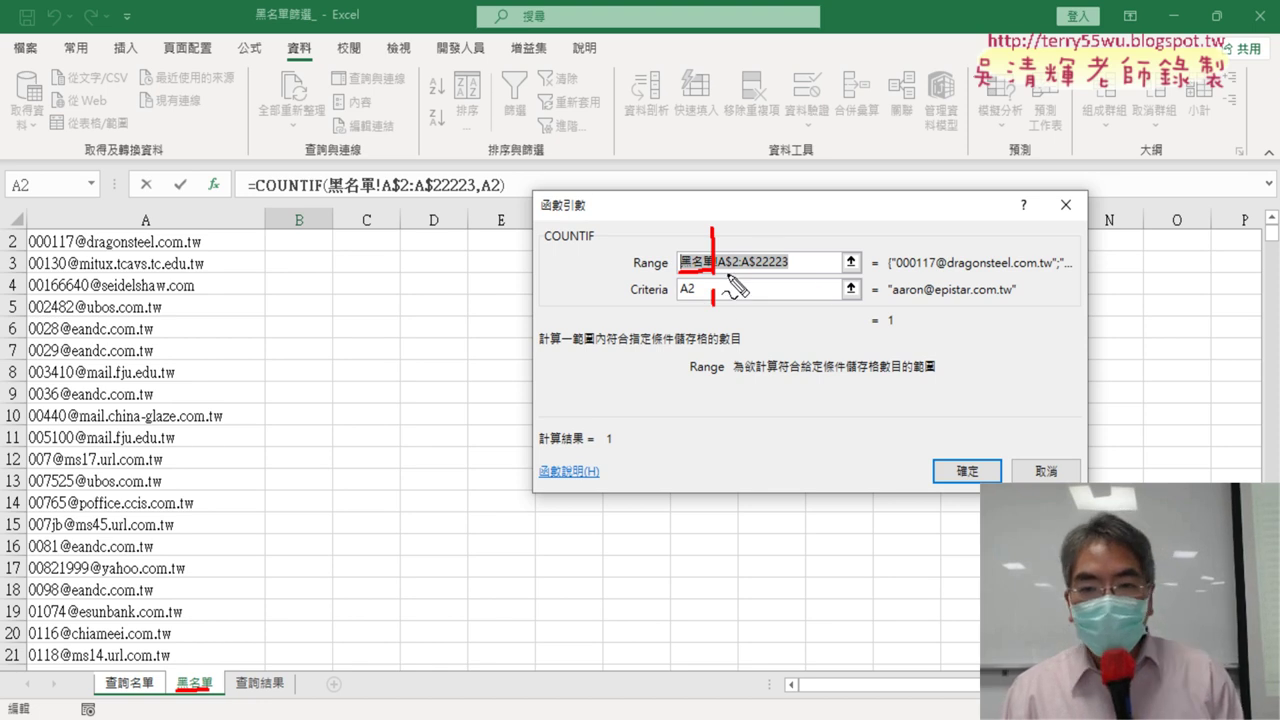
left_click_drag(718, 270, 787, 270)
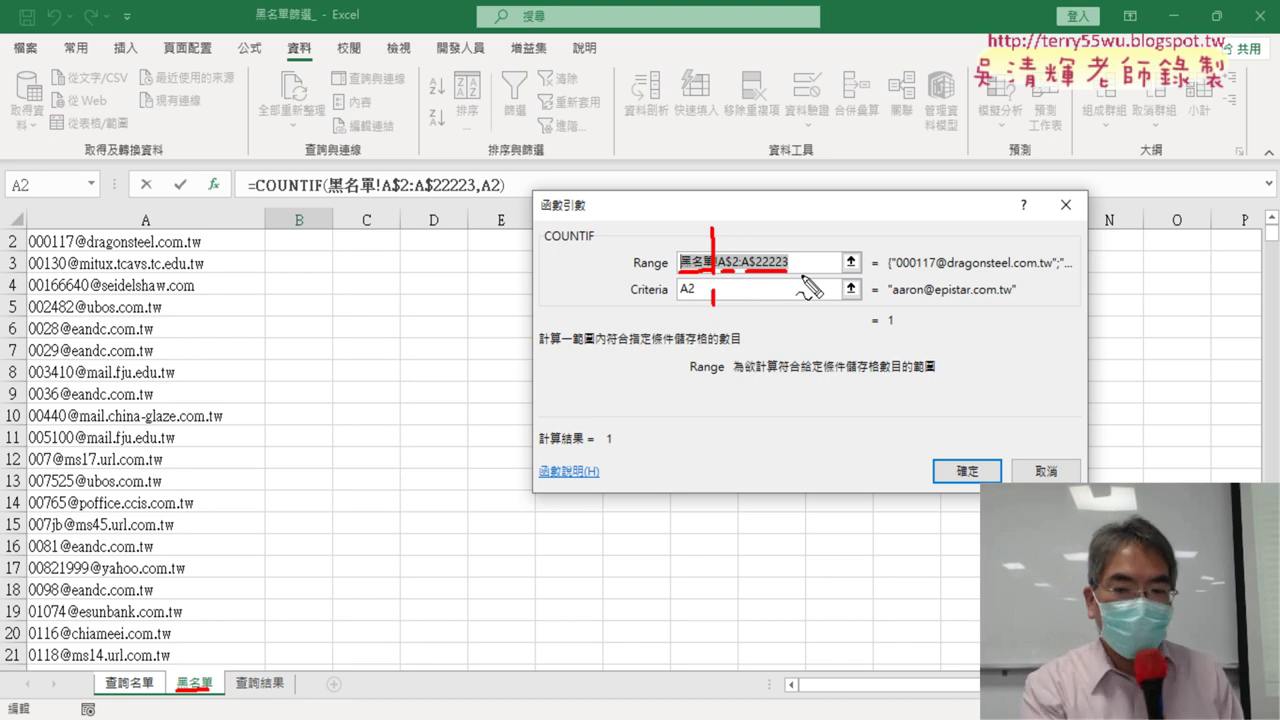
key("Escape")
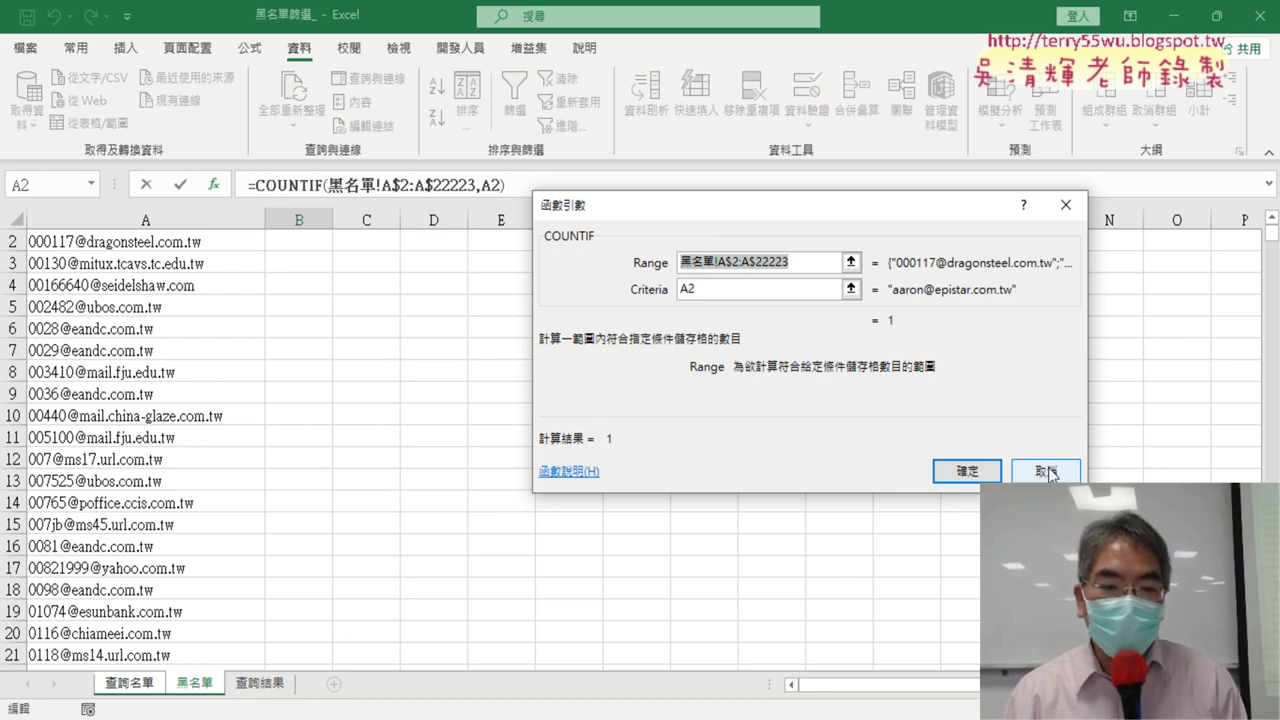
left_click(967, 470)
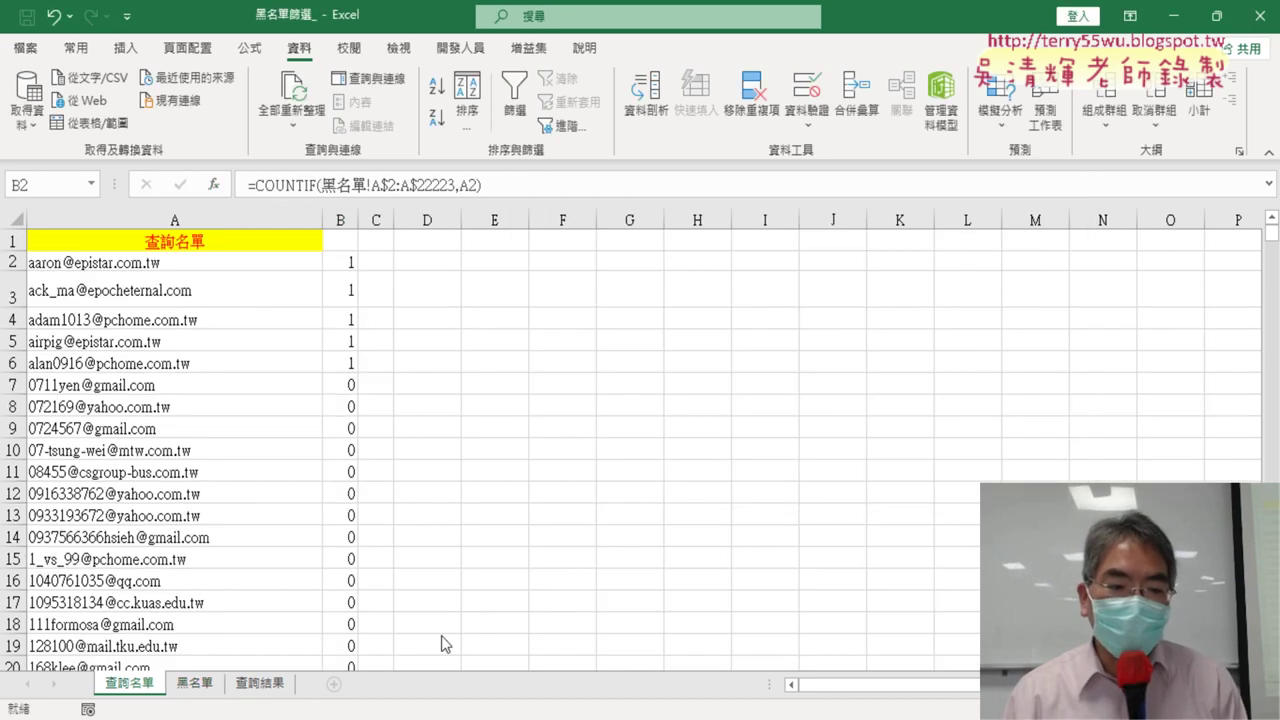
Define A2:A22223 on the 黑名單 sheet as the named range 黑名單, then go back to 查詢名單
left_click(203, 686)
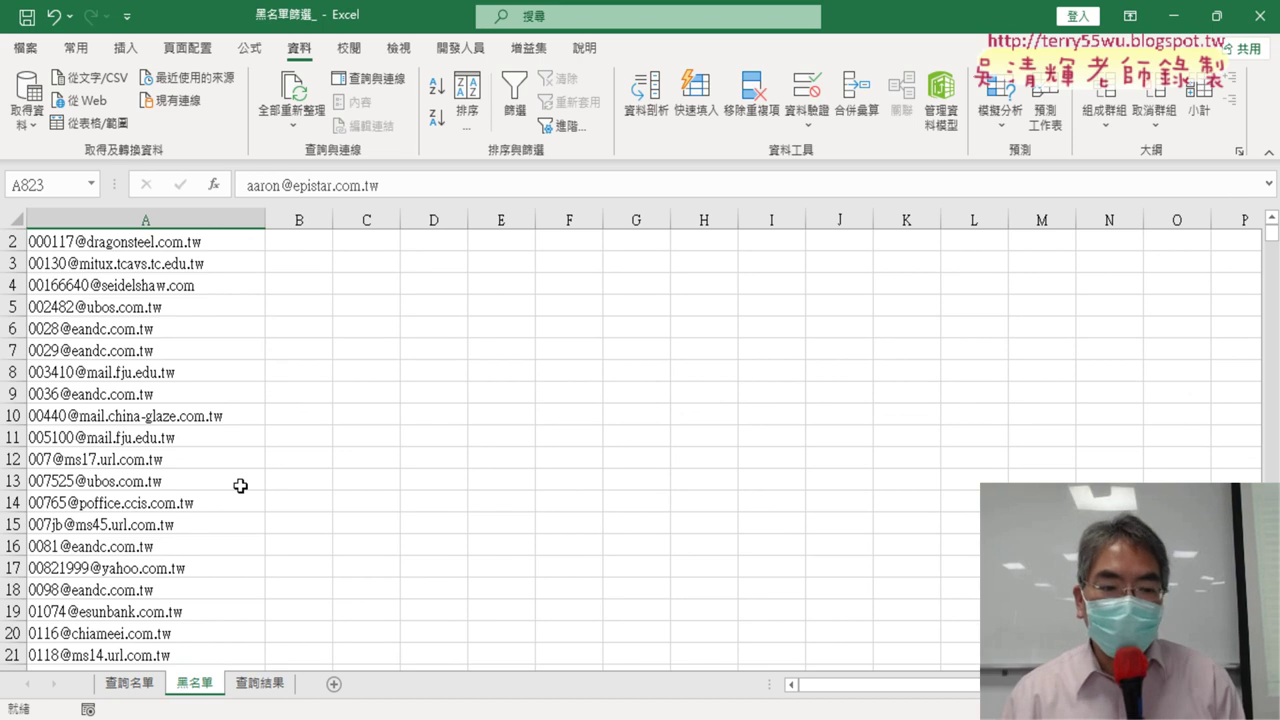
scroll(240, 485, "up", 1)
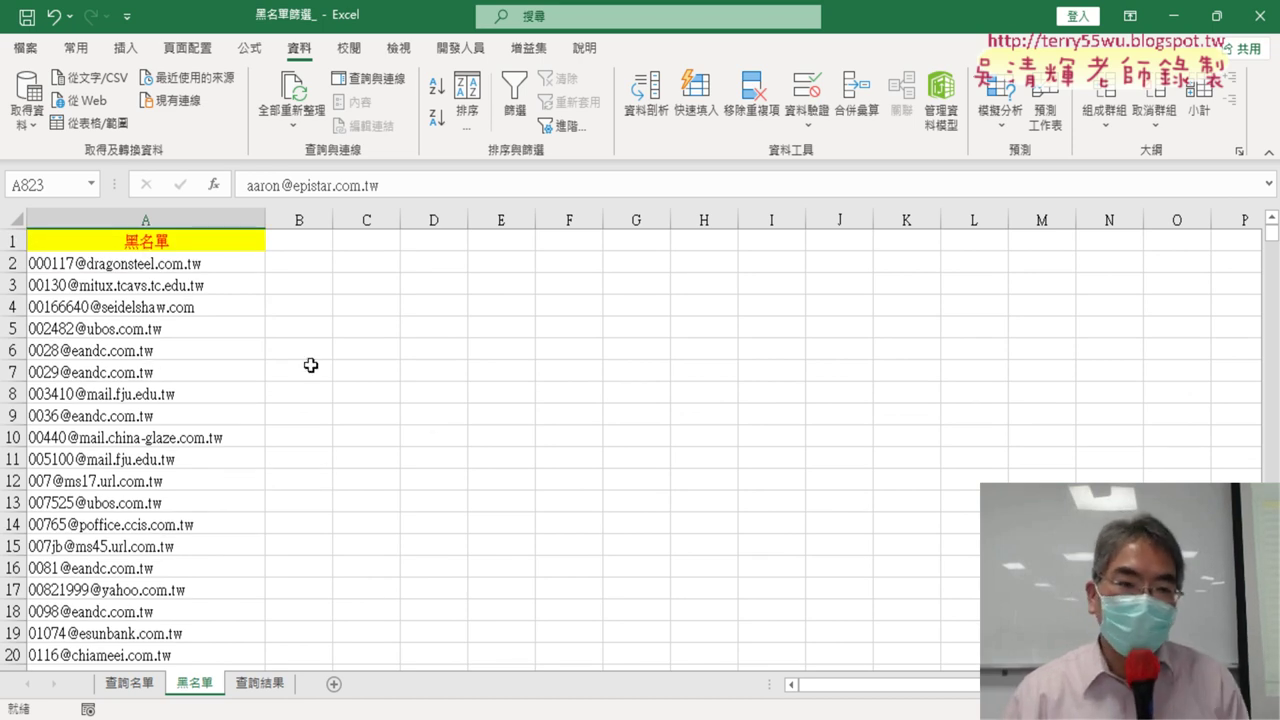
left_click(205, 243)
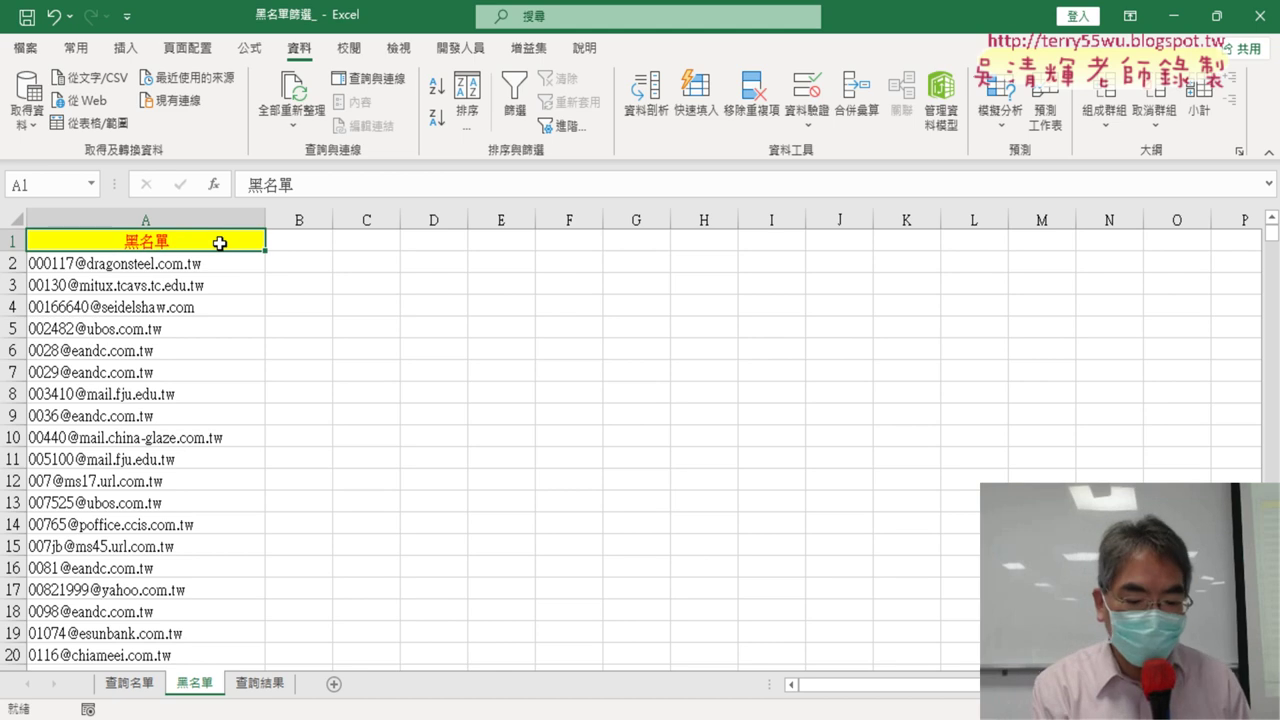
key("ctrl+c")
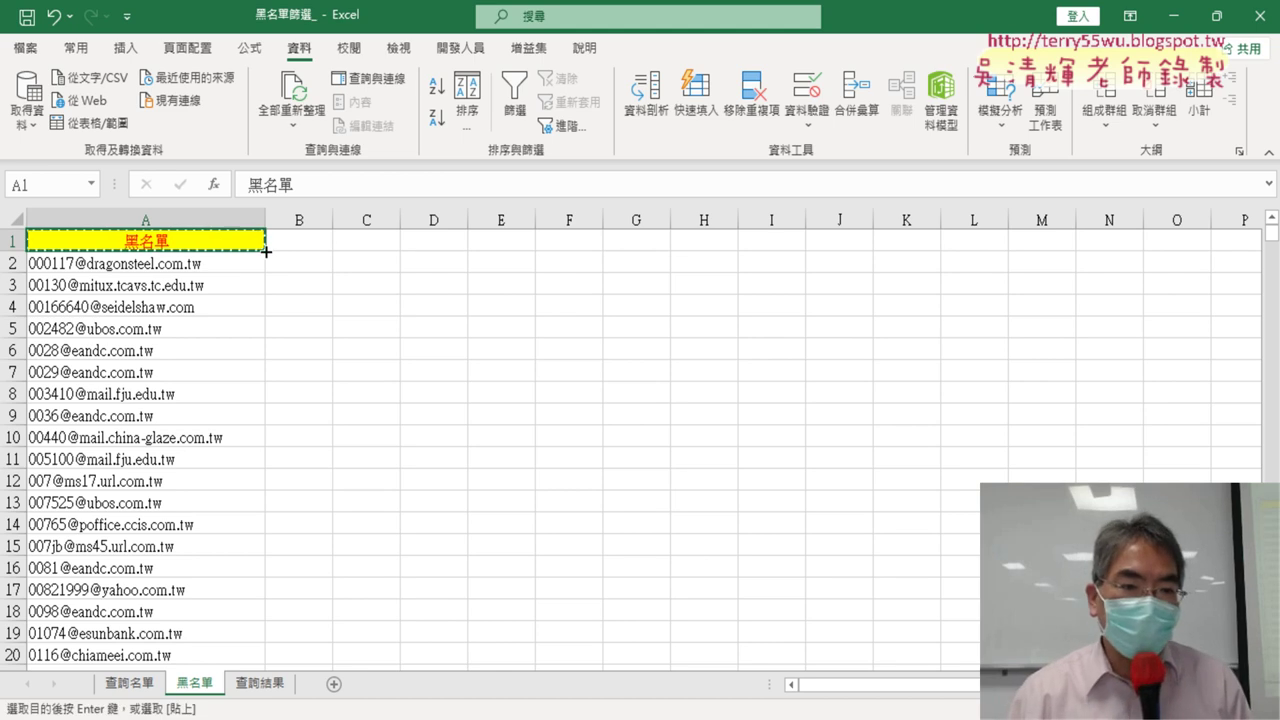
left_click(234, 267)
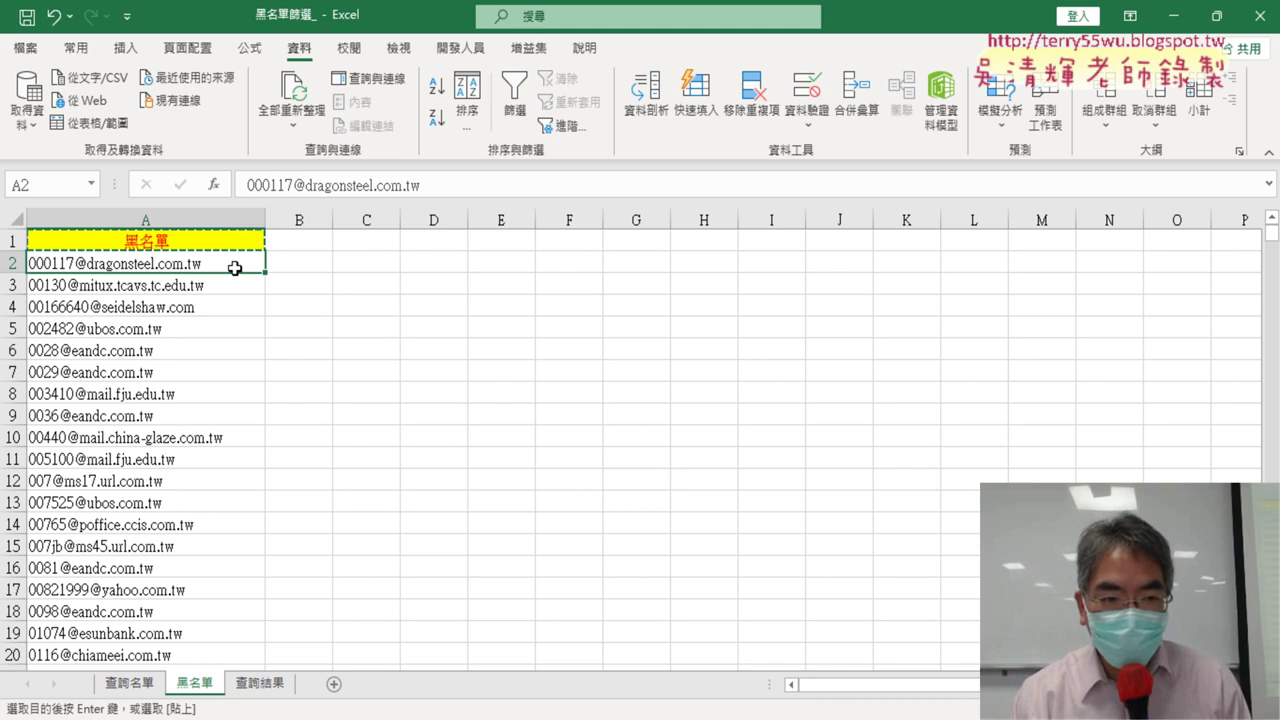
key("ctrl+shift+Down")
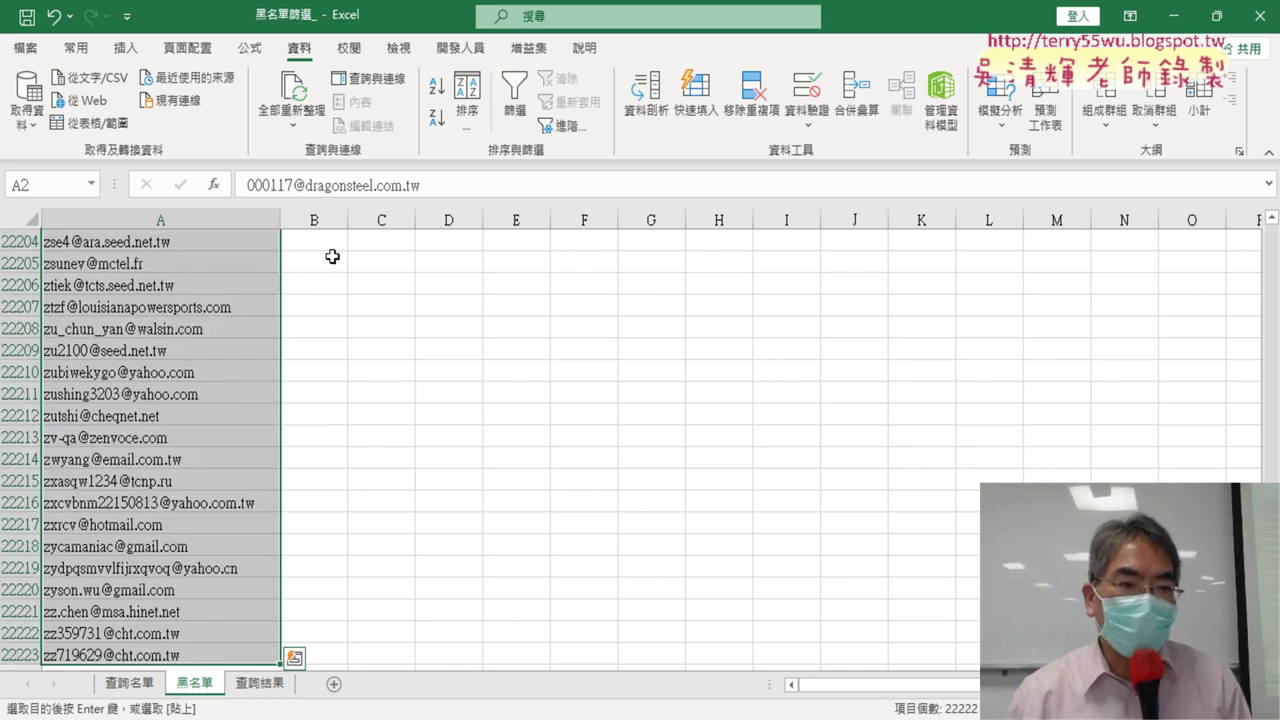
left_click(55, 185)
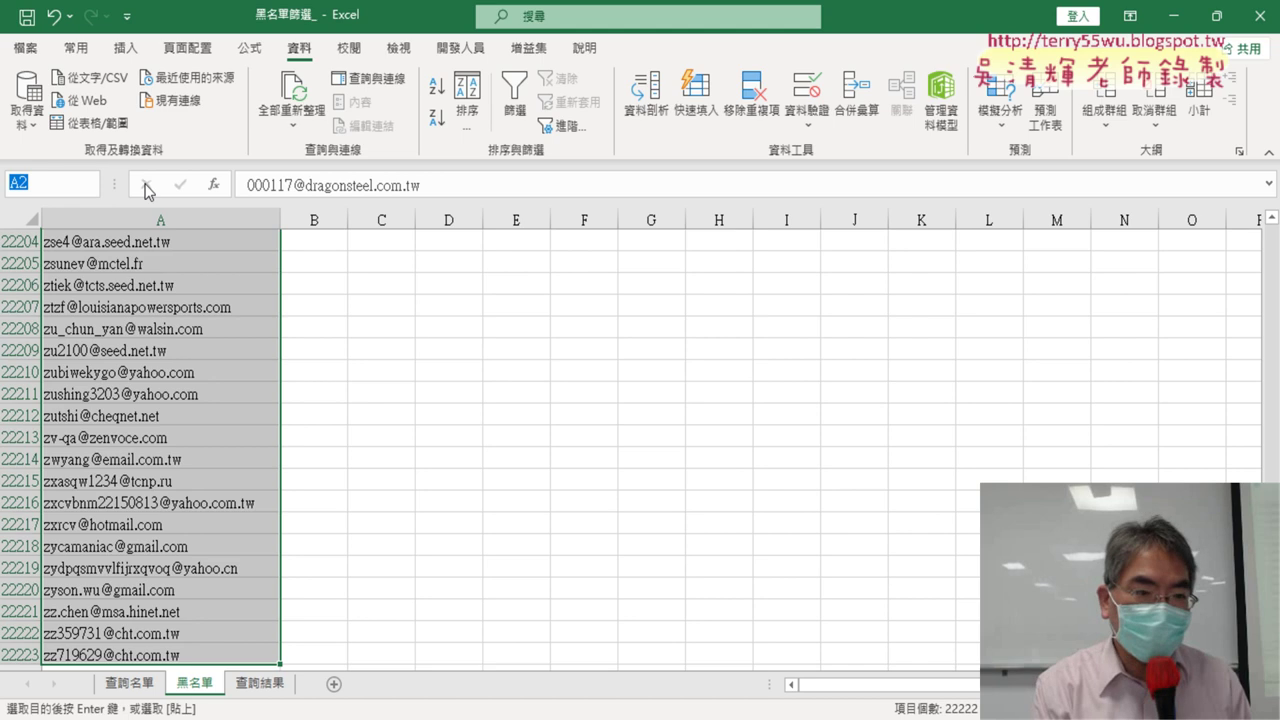
type("黑名單")
key("Return")
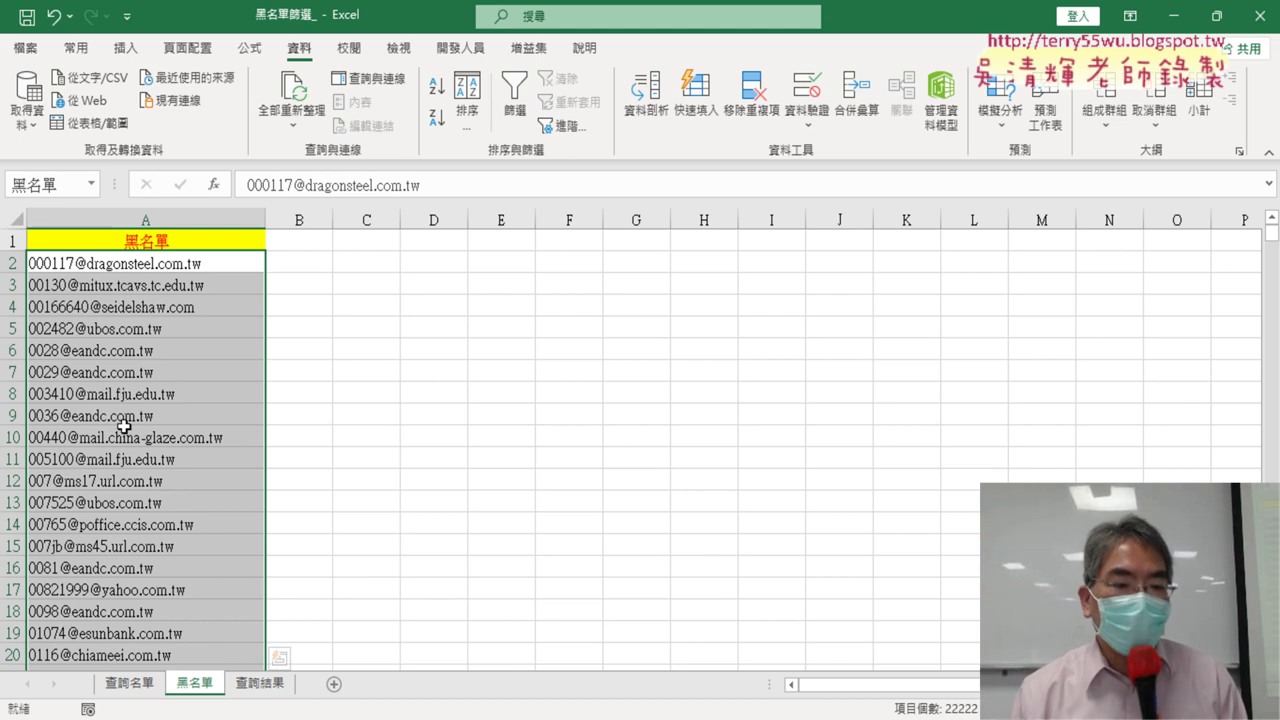
left_click(130, 688)
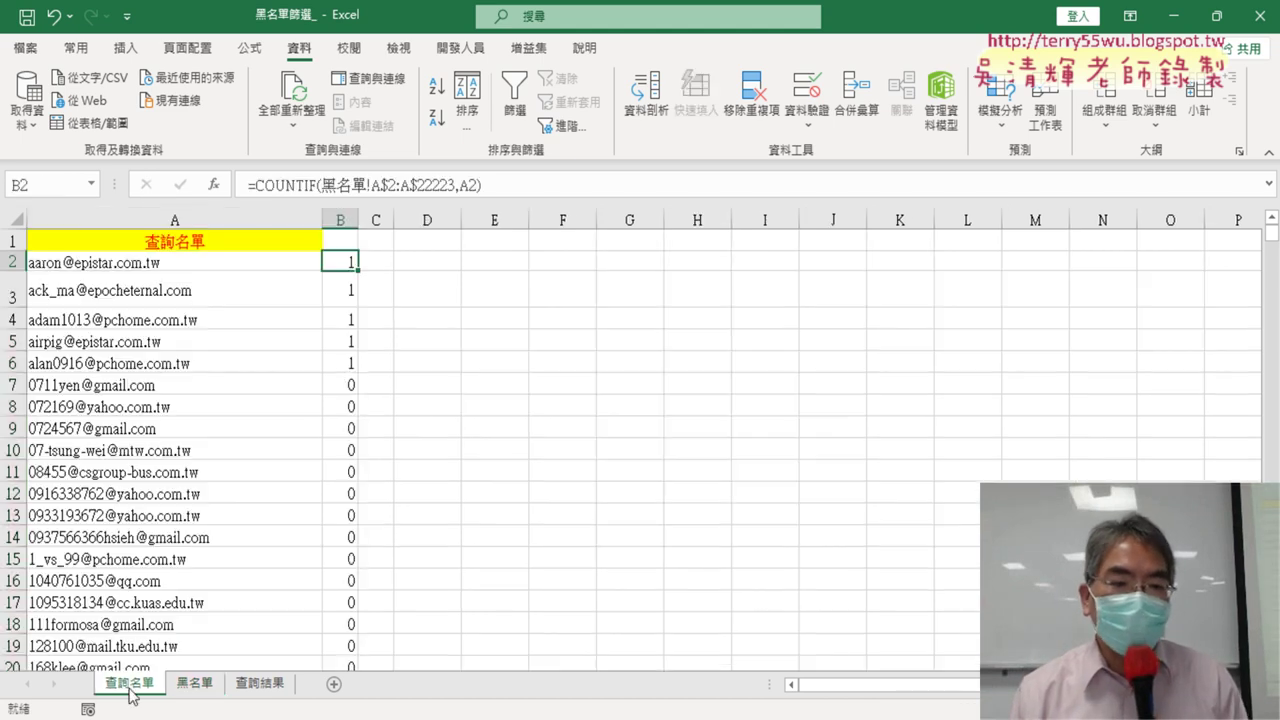
In B2's COUNTIF arguments, replace the sheet-address Range with the name 黑名單 pasted via F3
left_click(300, 185)
left_click(213, 185)
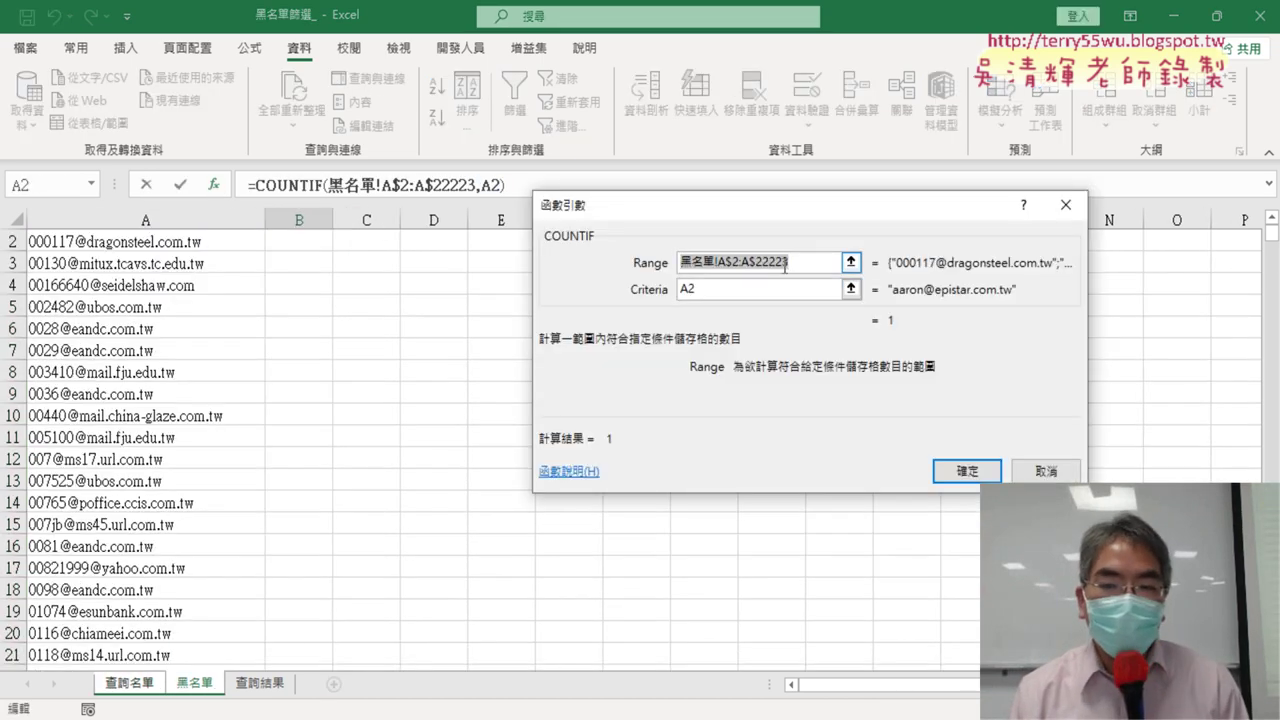
key("BackSpace")
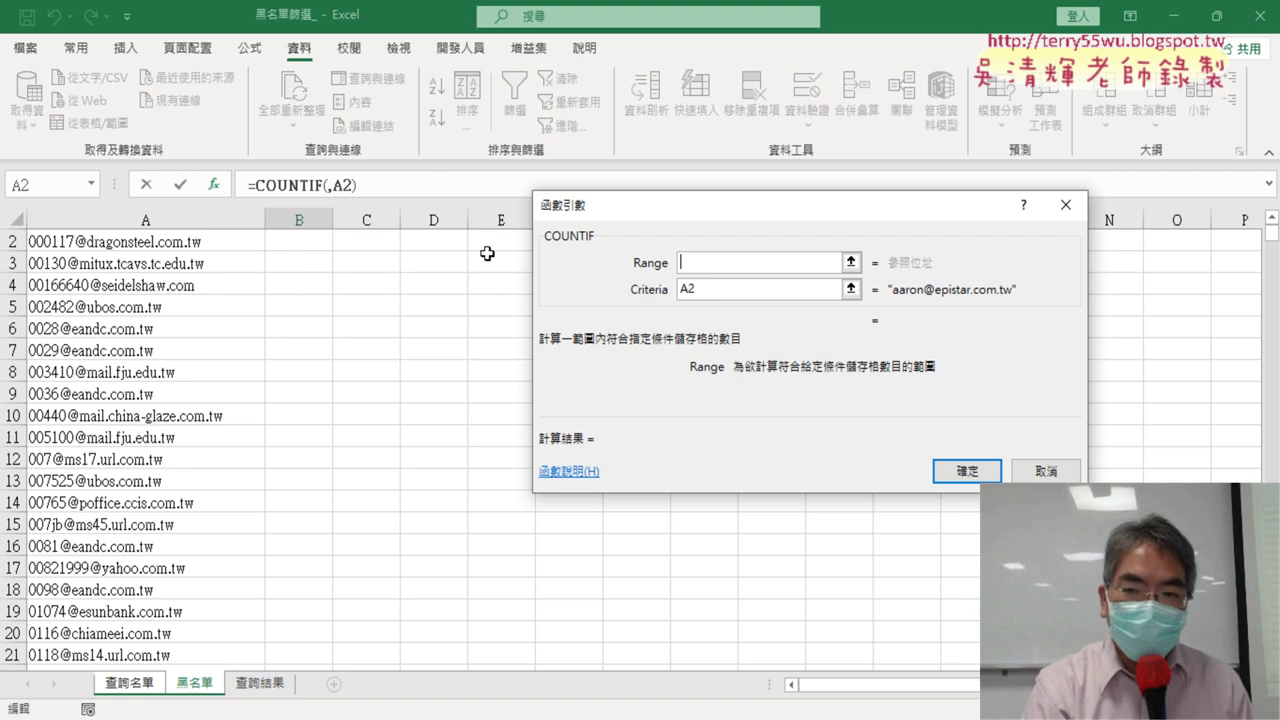
key("F3")
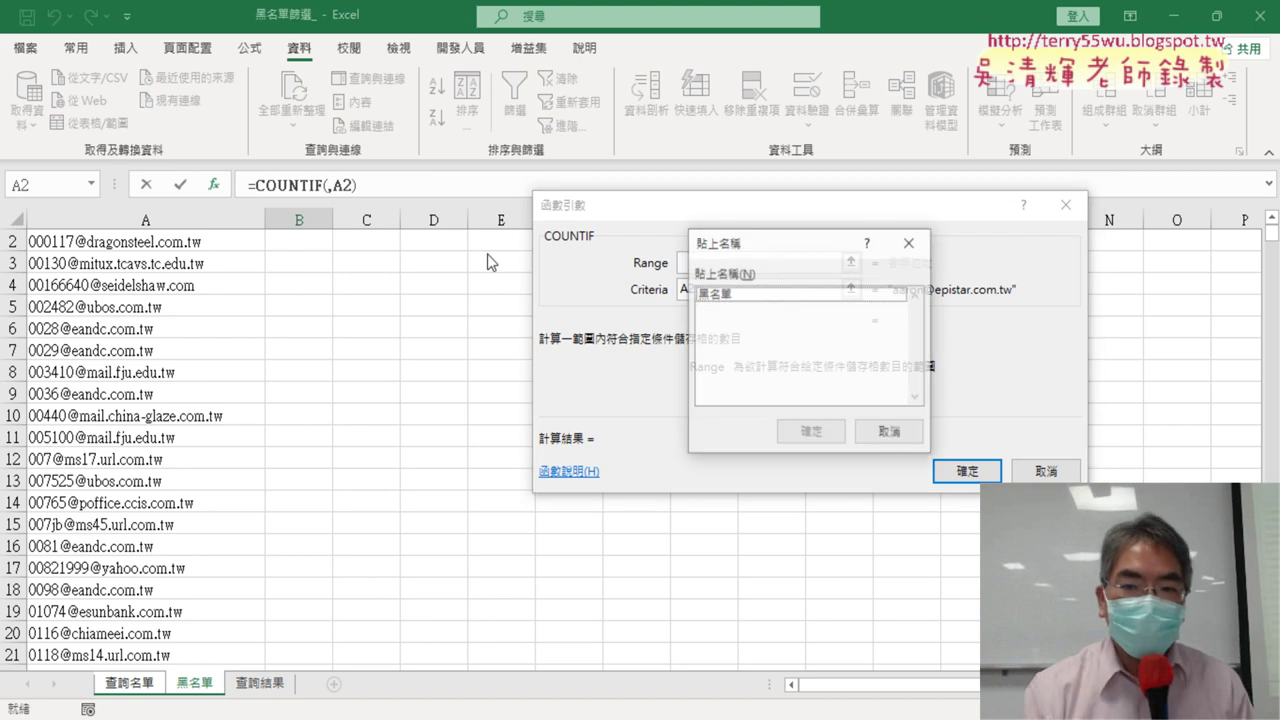
double_click(760, 294)
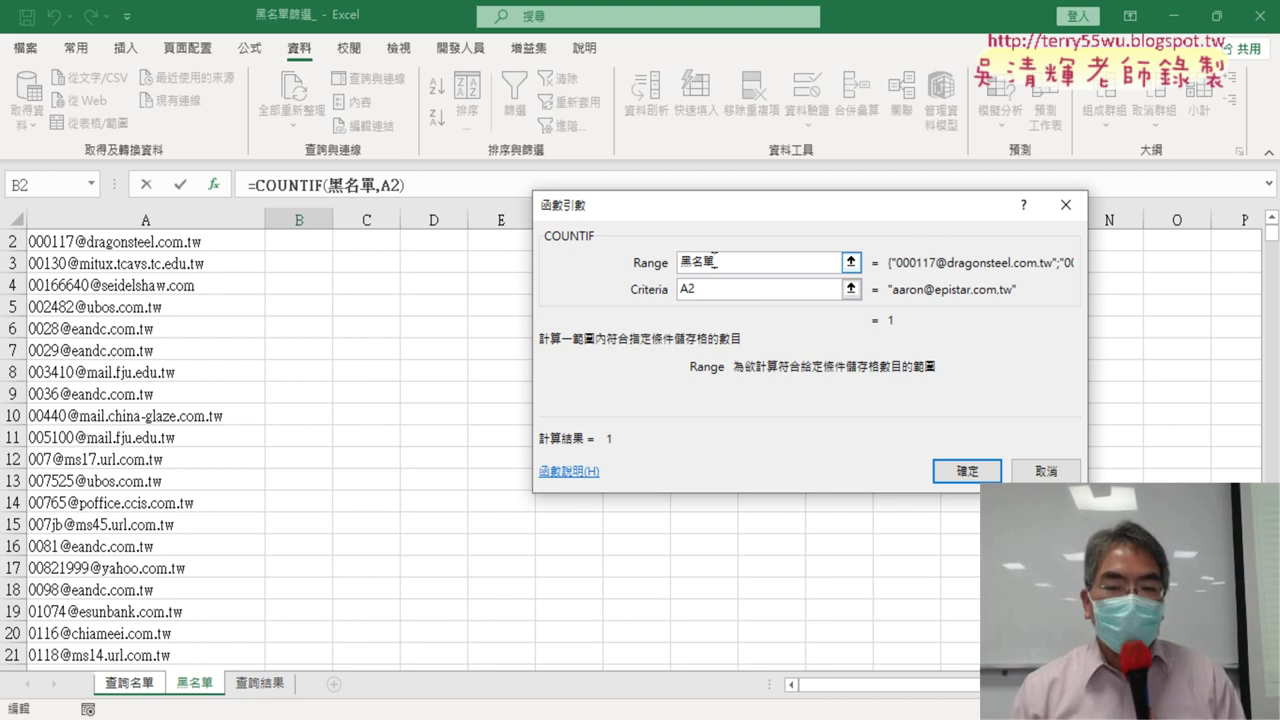
left_click(967, 471)
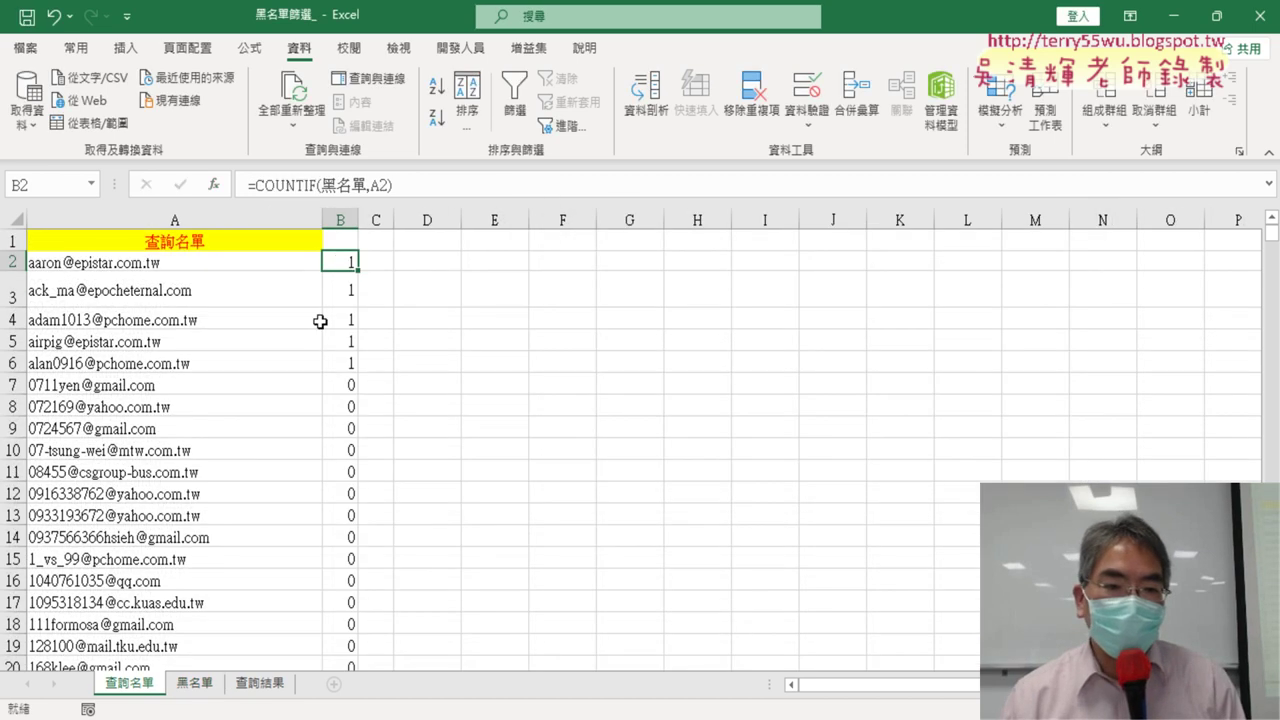
Fill =COUNTIF(黑名單,A2) down from B2, yielding 27 matches among 999 emails
double_click(358, 269)
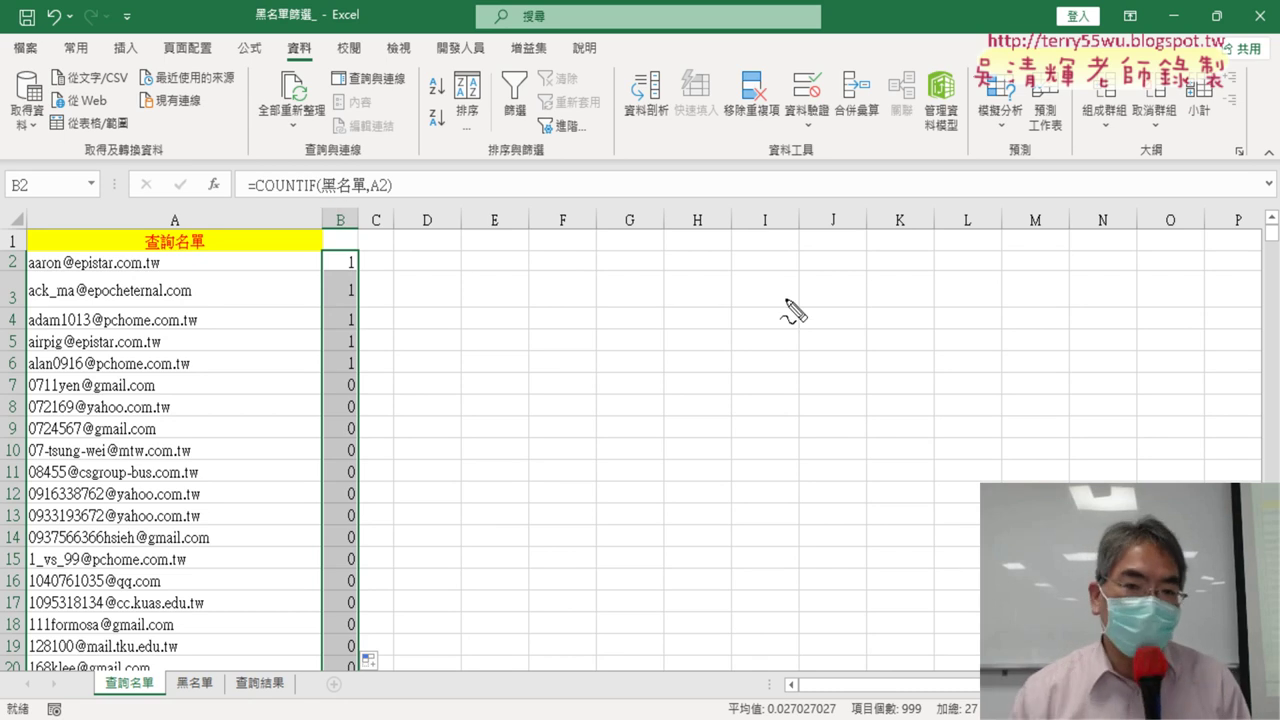
left_click_drag(395, 198, 243, 191)
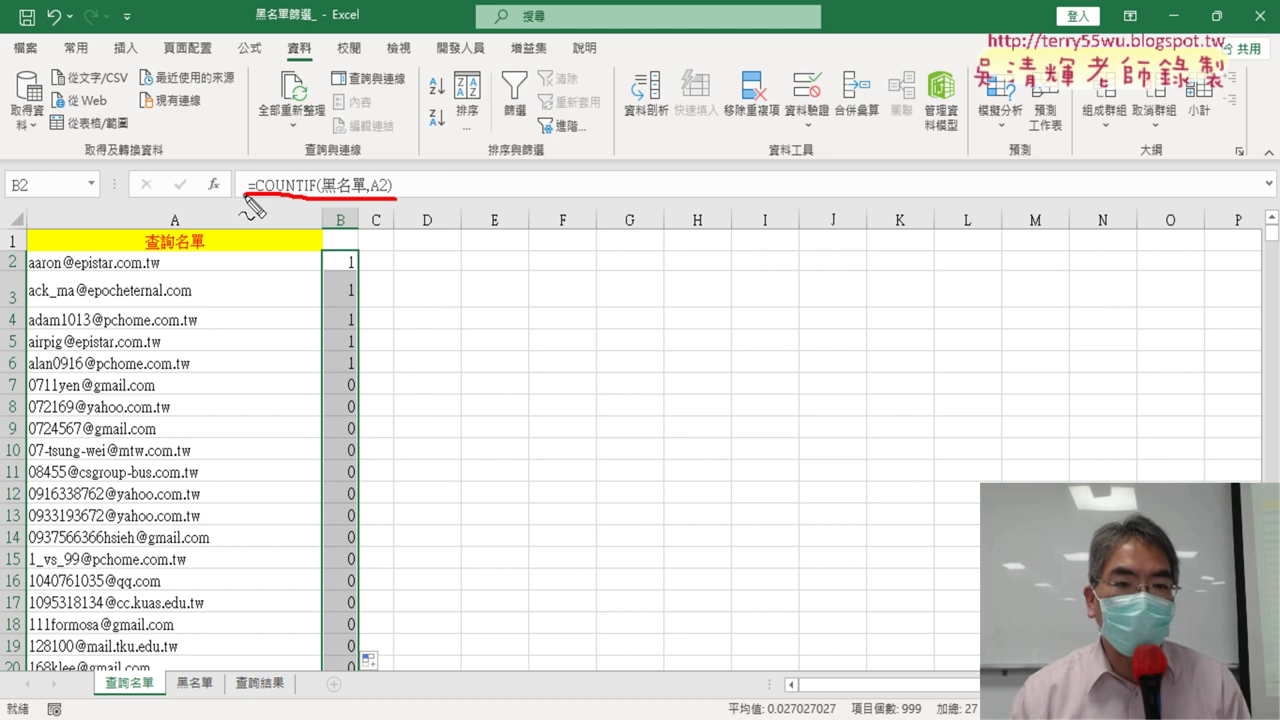
left_click_drag(380, 62, 342, 135)
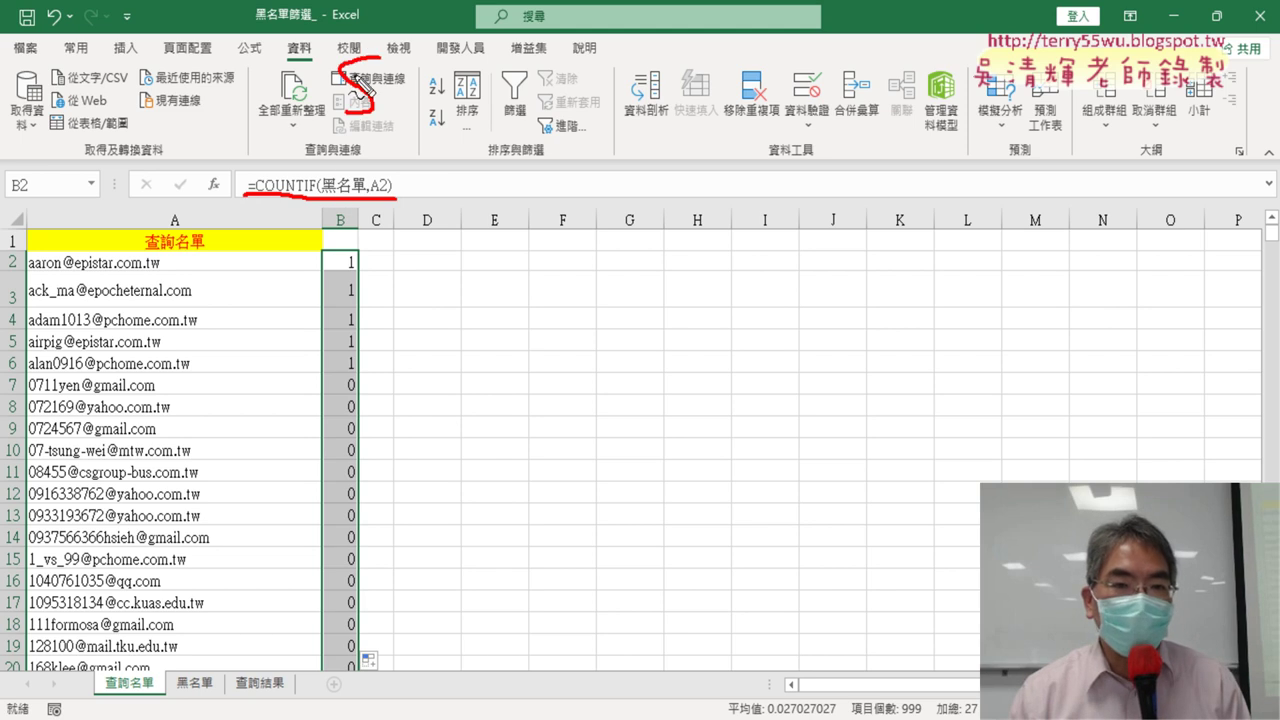
left_click_drag(362, 50, 345, 170)
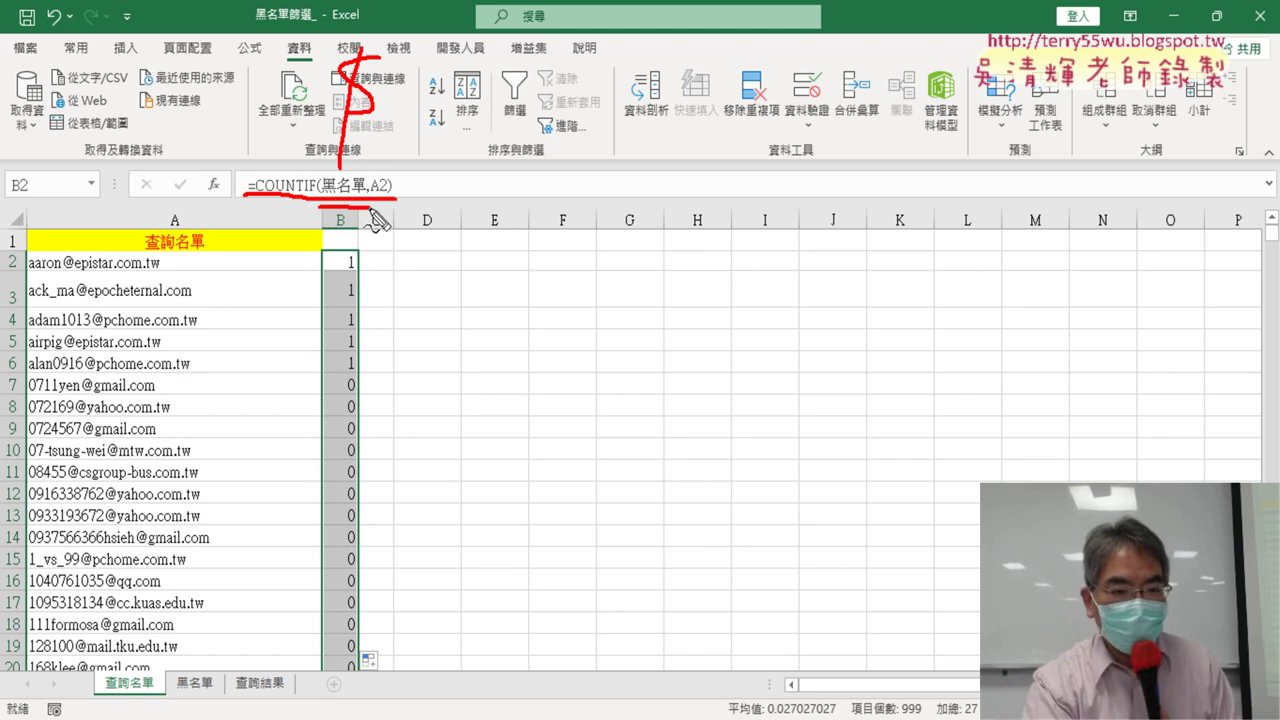
key("Escape")
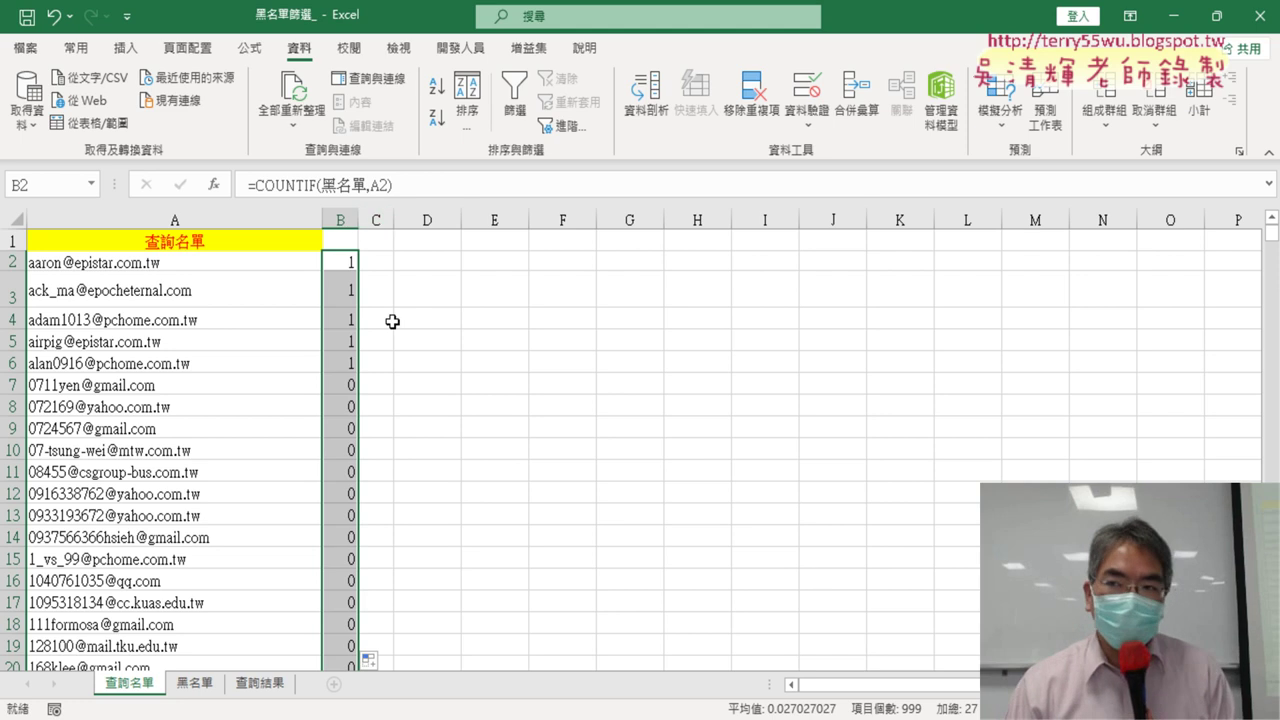
left_click(617, 432)
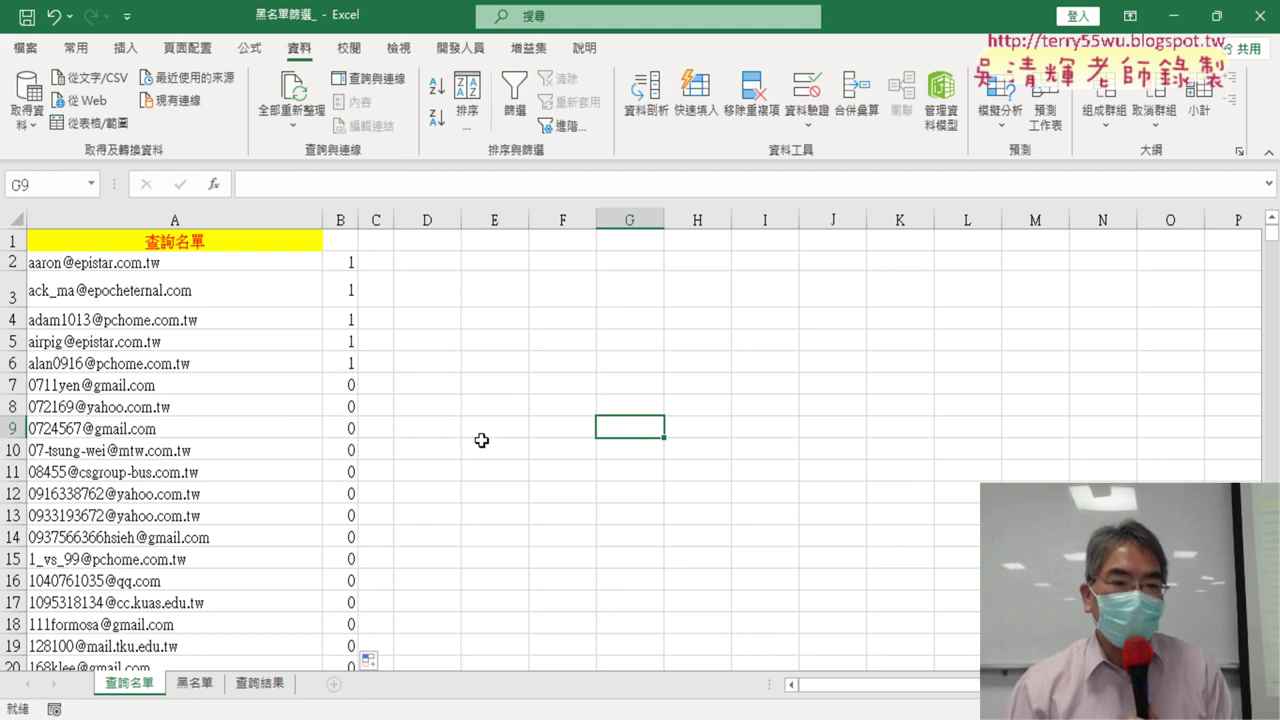
Open the 查詢結果 sheet, showing the email list beside the 查詢黑名單_函數, _字串 and _表單 buttons
left_click(200, 212)
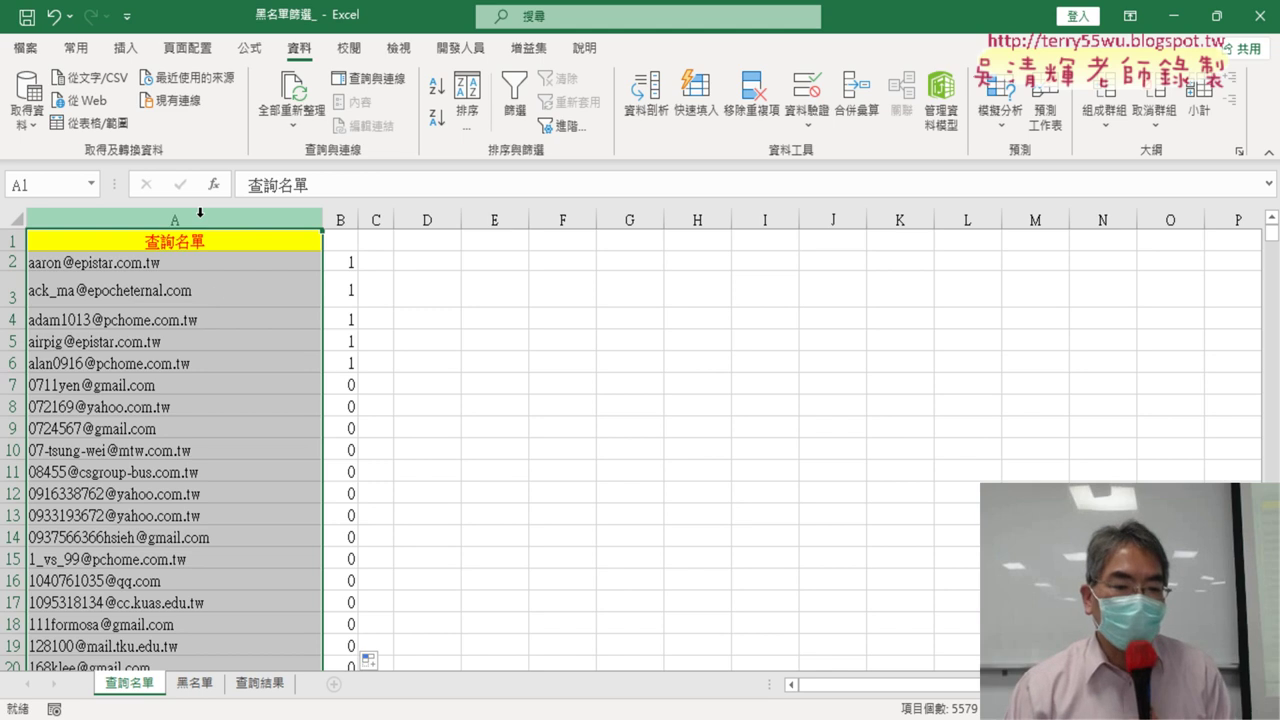
left_click(263, 683)
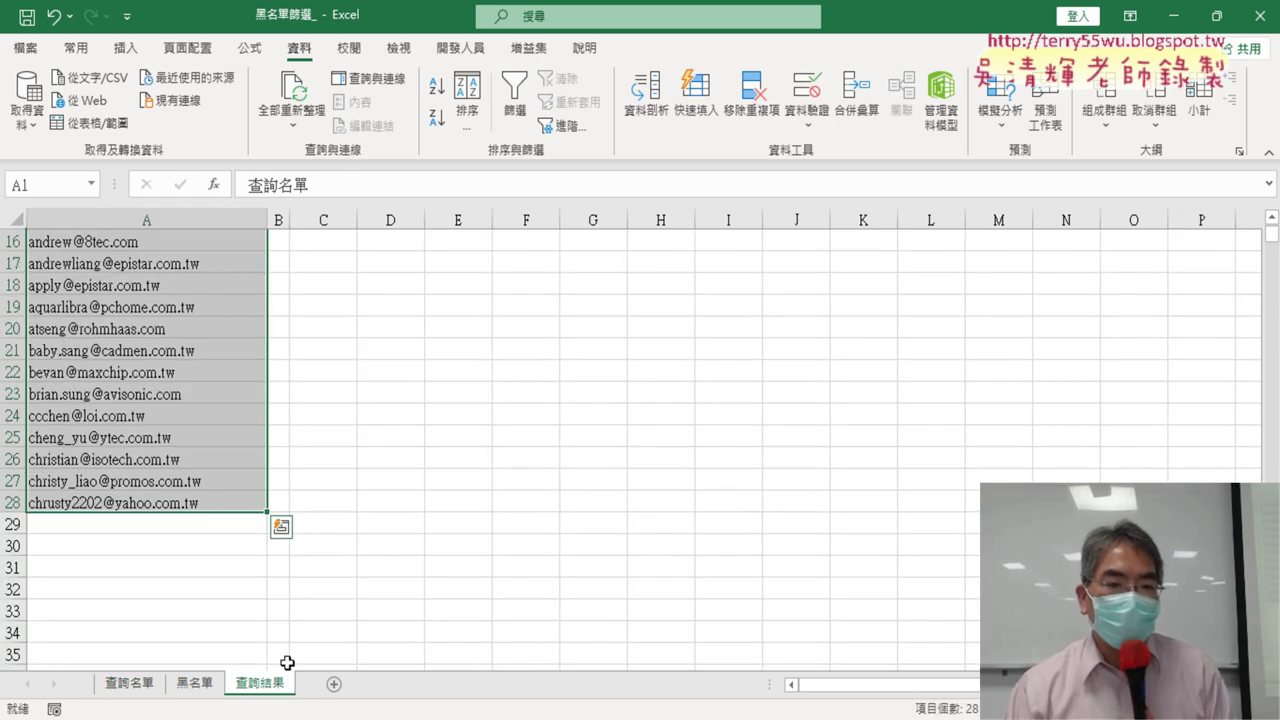
key("Escape")
left_click_drag(1272, 240, 1272, 230)
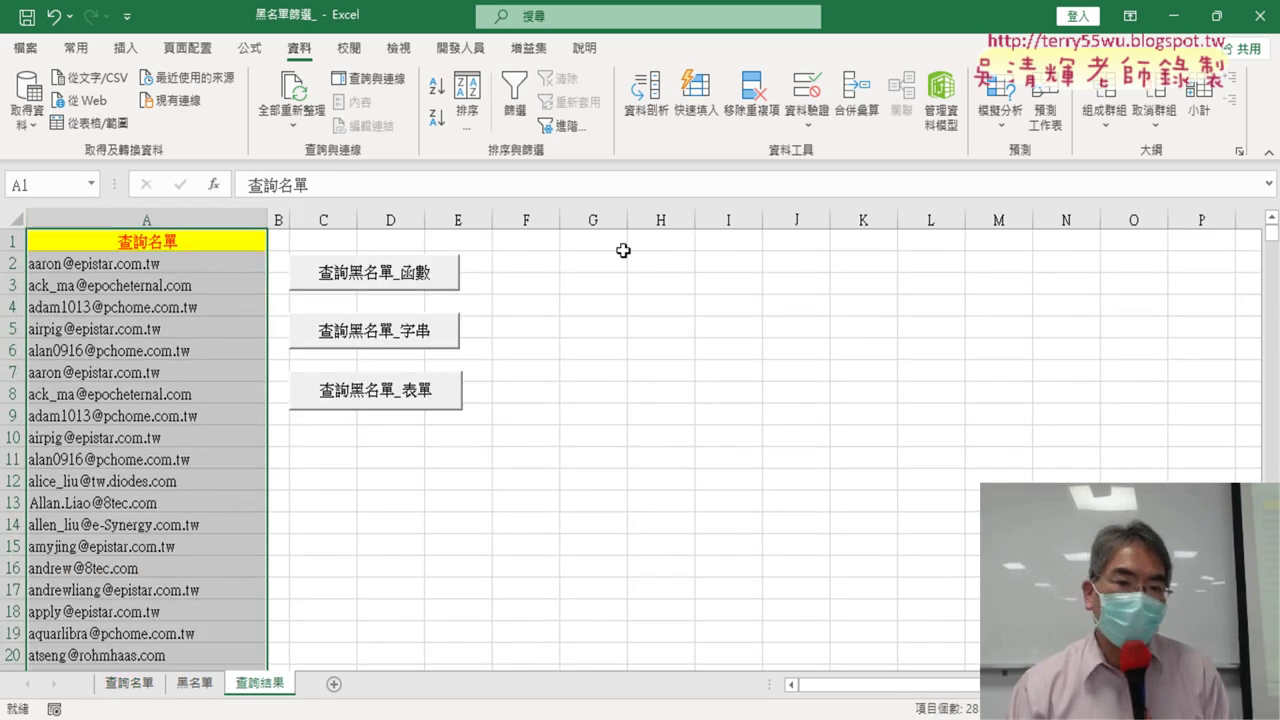
left_click(609, 395)
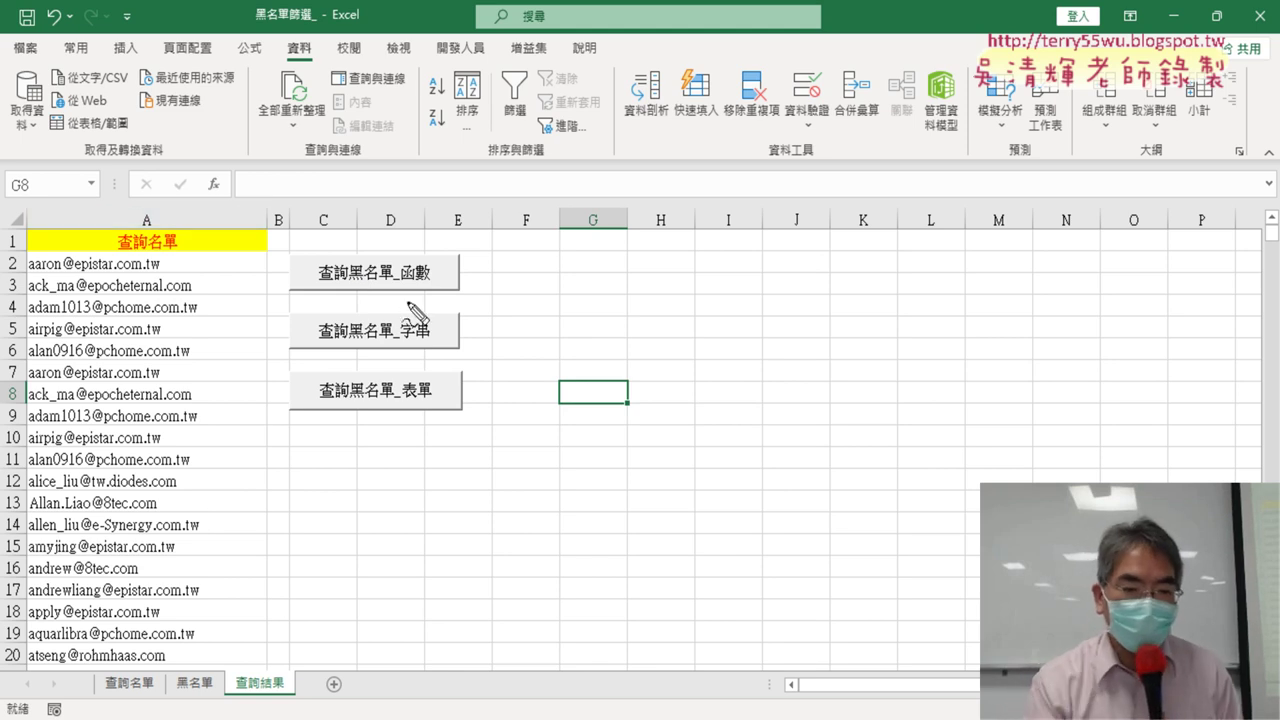
mouse_move(413, 352)
left_mouse_down()
mouse_move(318, 342)
mouse_move(410, 318)
mouse_move(388, 255)
mouse_move(455, 290)
left_mouse_up()
mouse_move(108, 150)
left_mouse_down()
mouse_move(150, 235)
mouse_move(172, 192)
left_mouse_up()
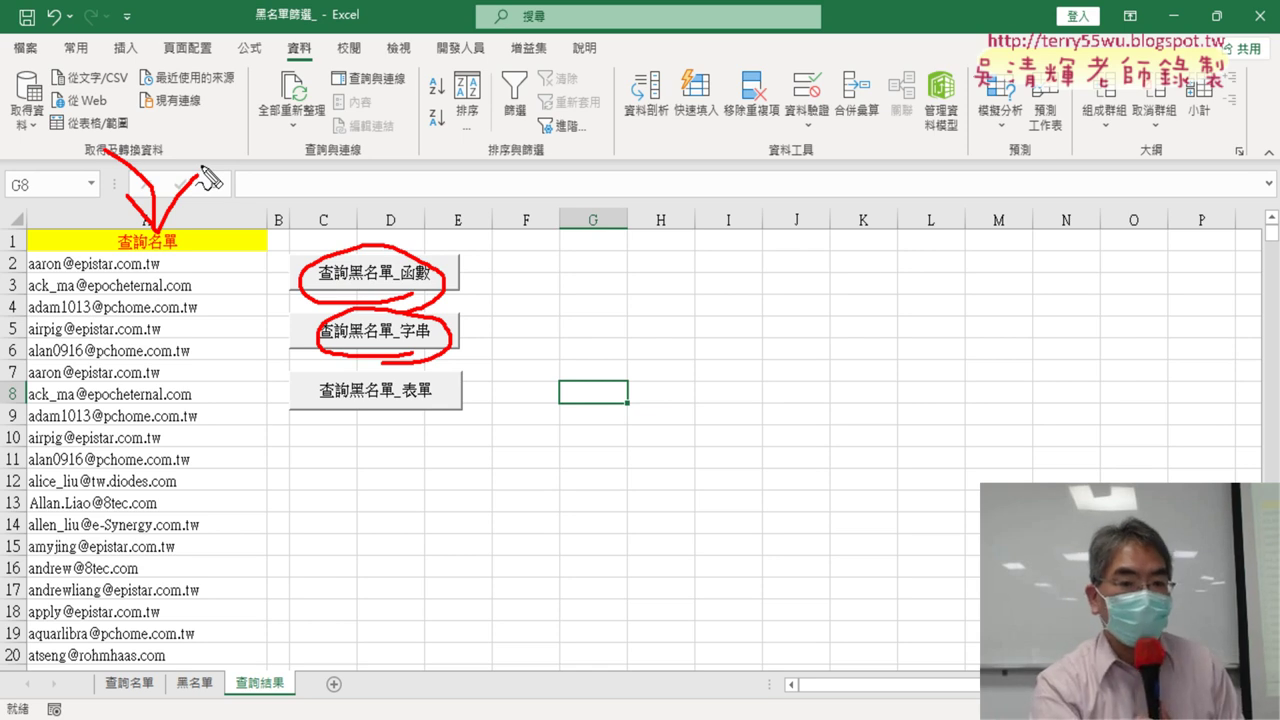
key("Escape")
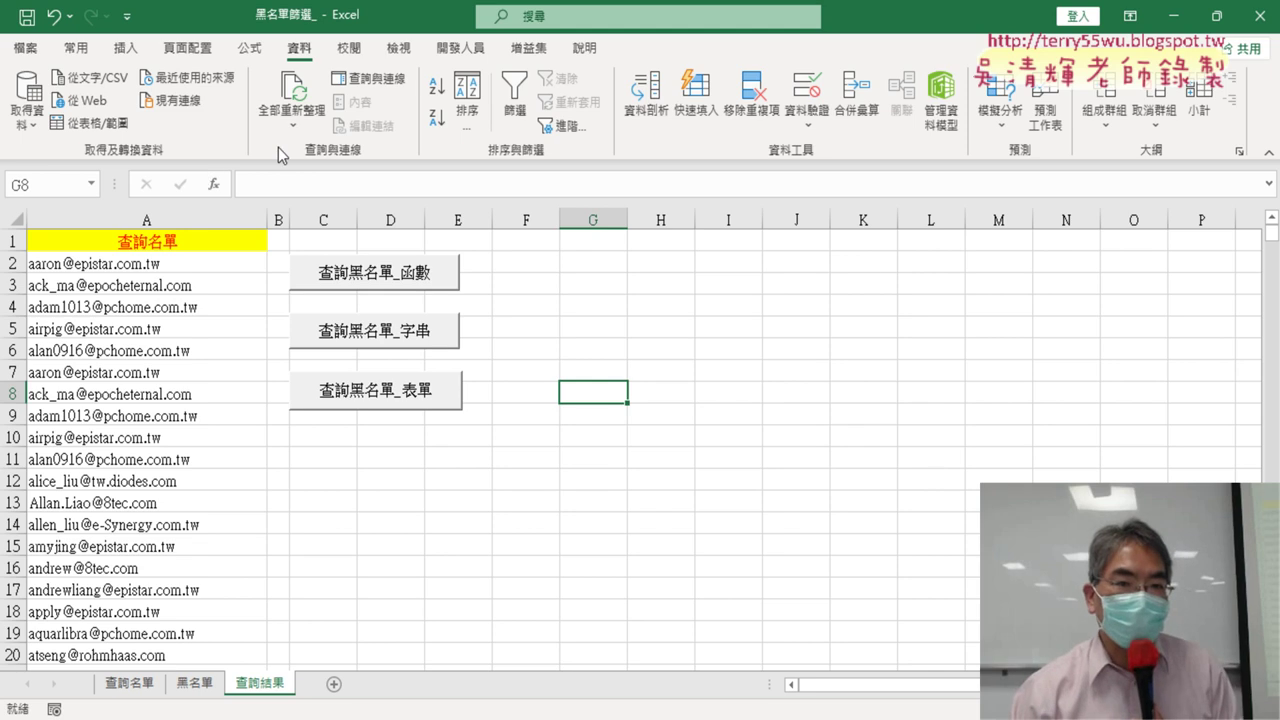
Show the 開發人員 (Developer) ribbon tab and clear the column A selection
left_click(460, 48)
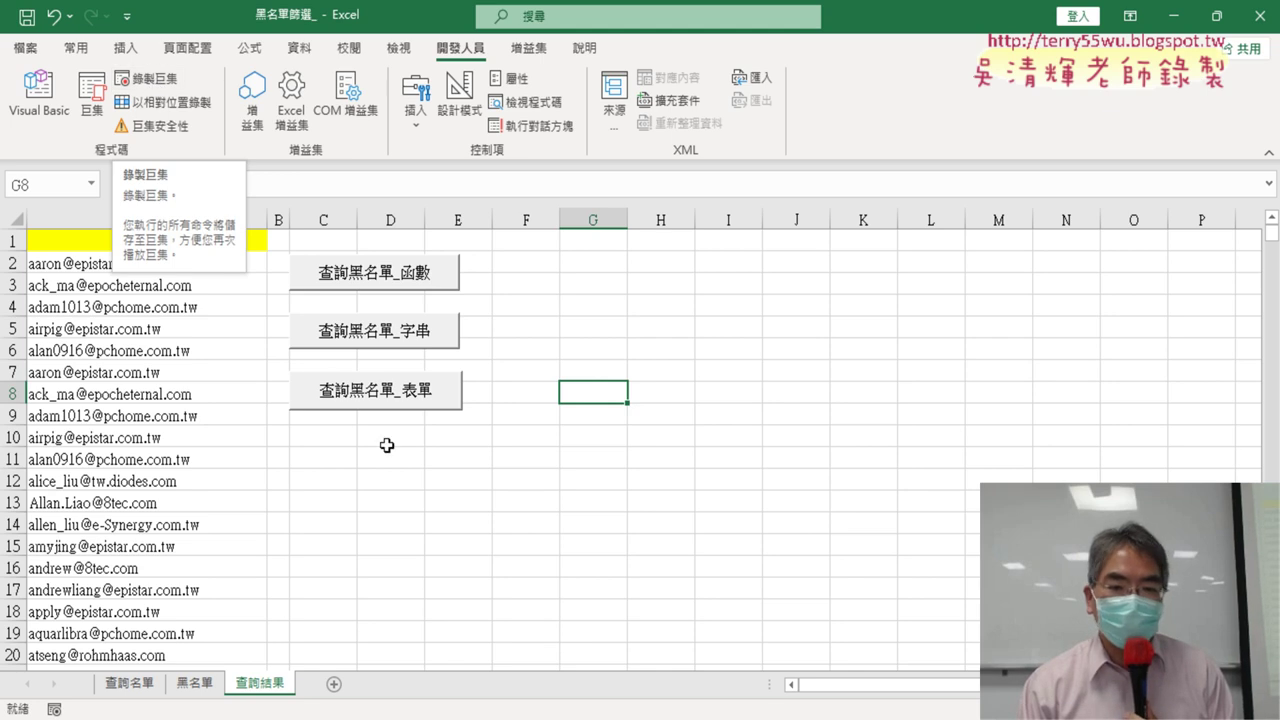
left_click(407, 474)
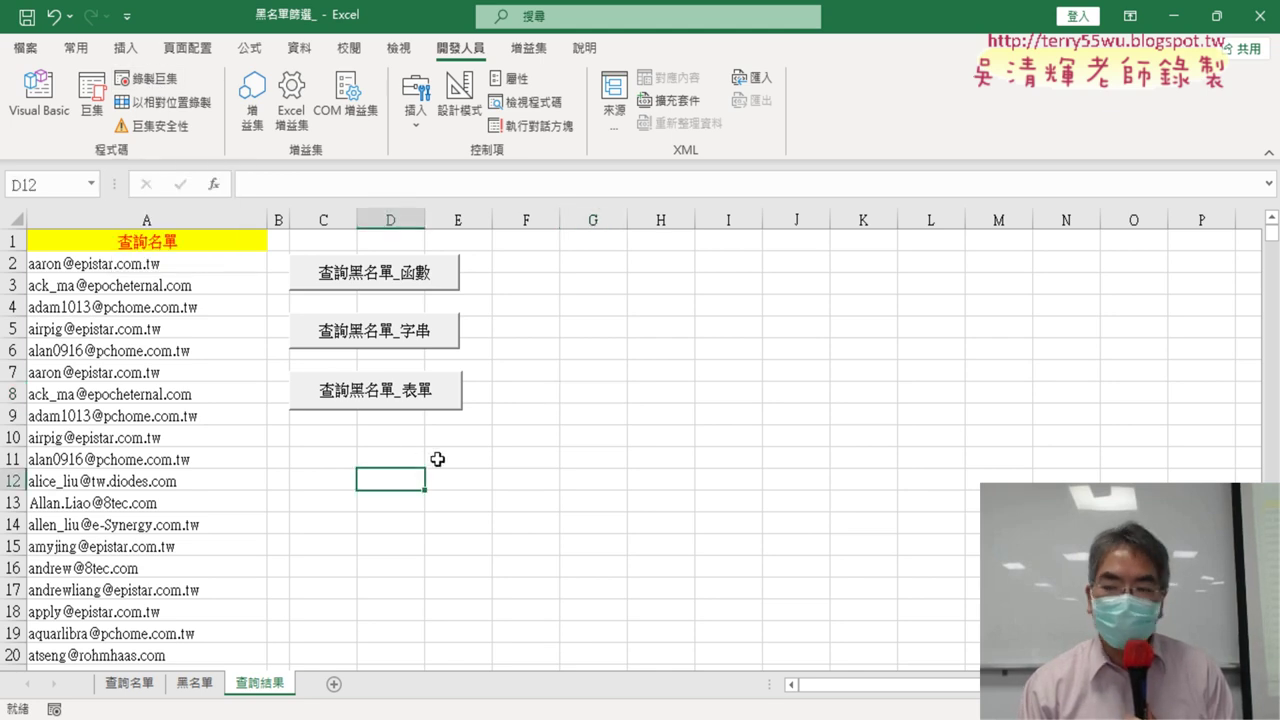
left_click(170, 212)
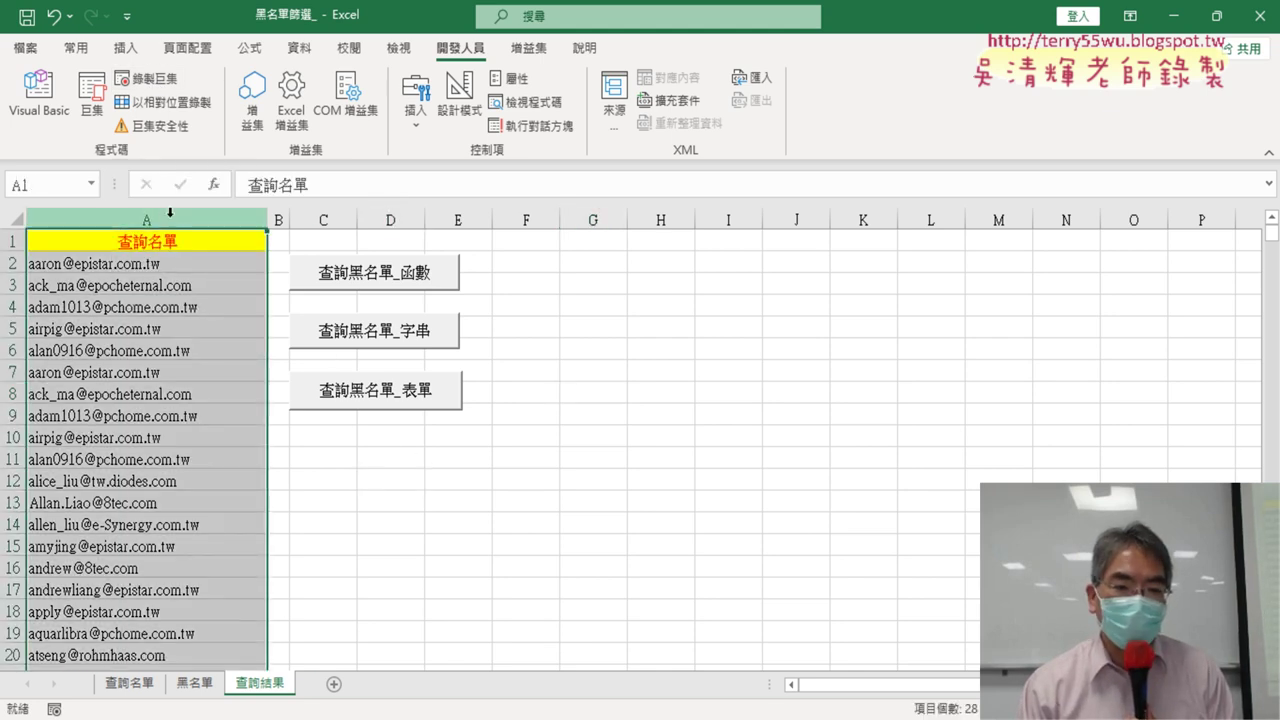
left_click(595, 457)
Record macro 清除 that selects column A on 查詢結果 and deletes its contents, then stop recording
left_click(145, 80)
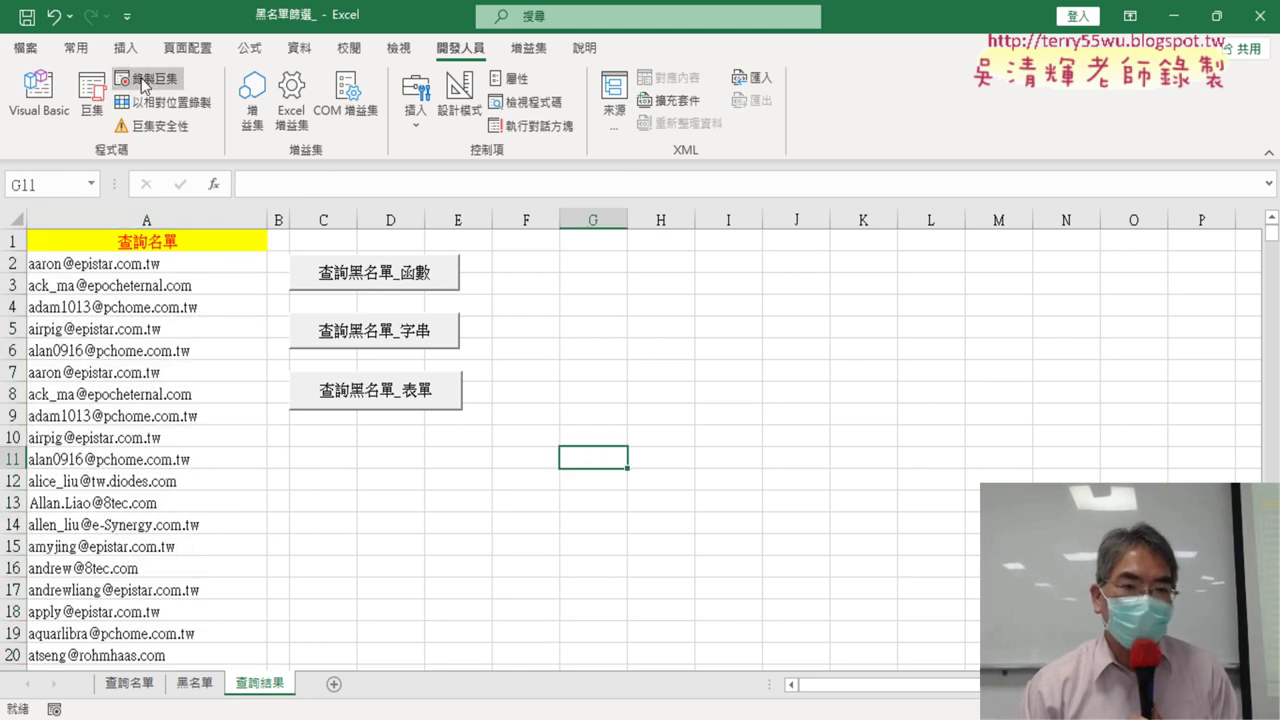
type("ㄑㄧㄥ")
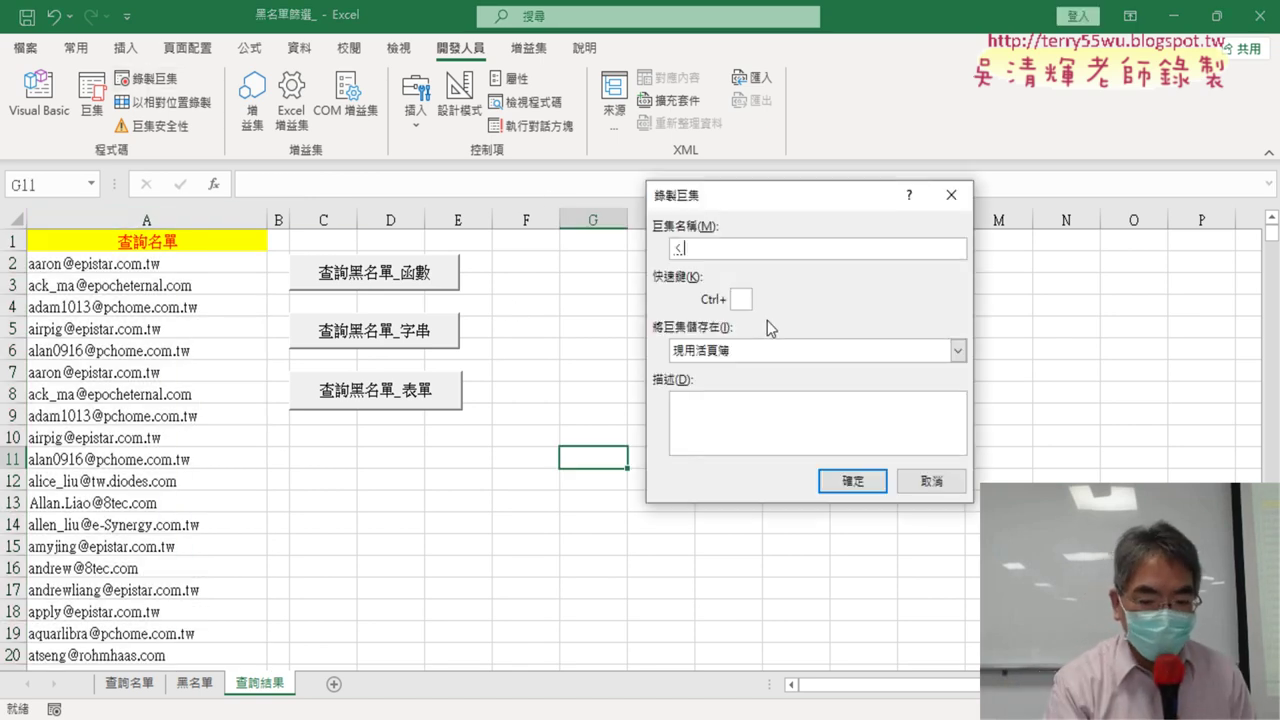
key("space")
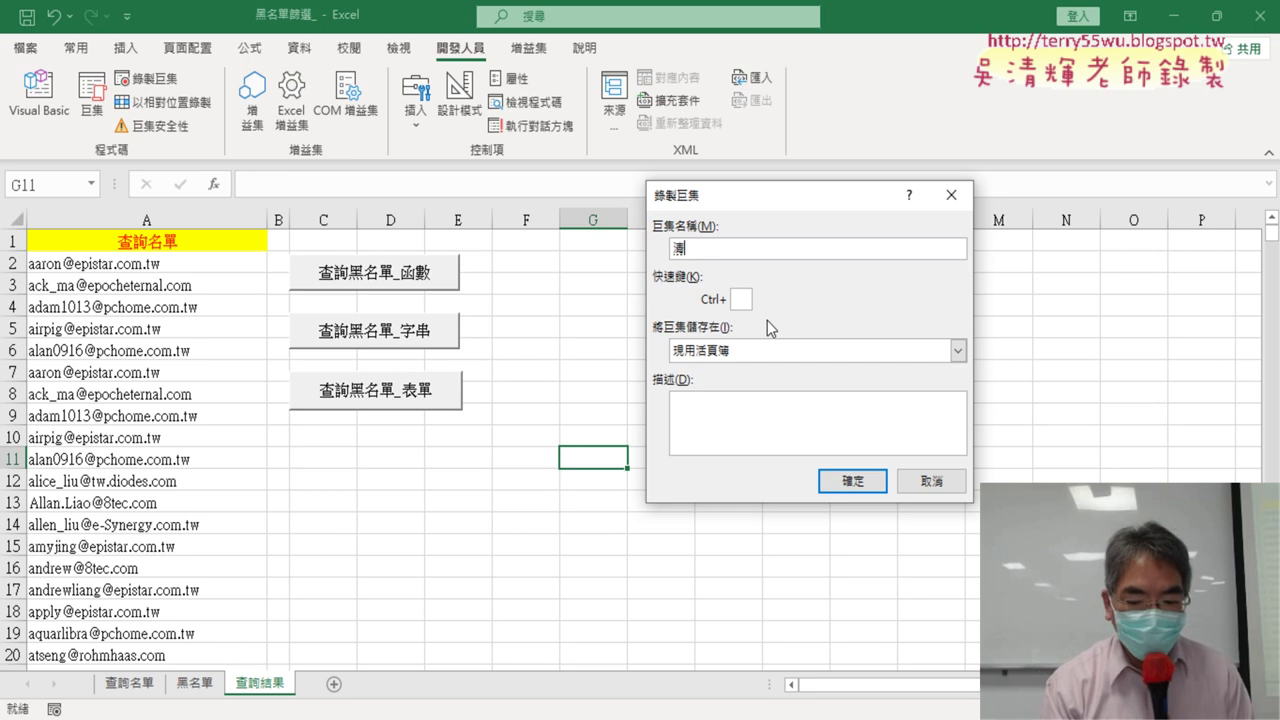
type("ㄔㄨ6")
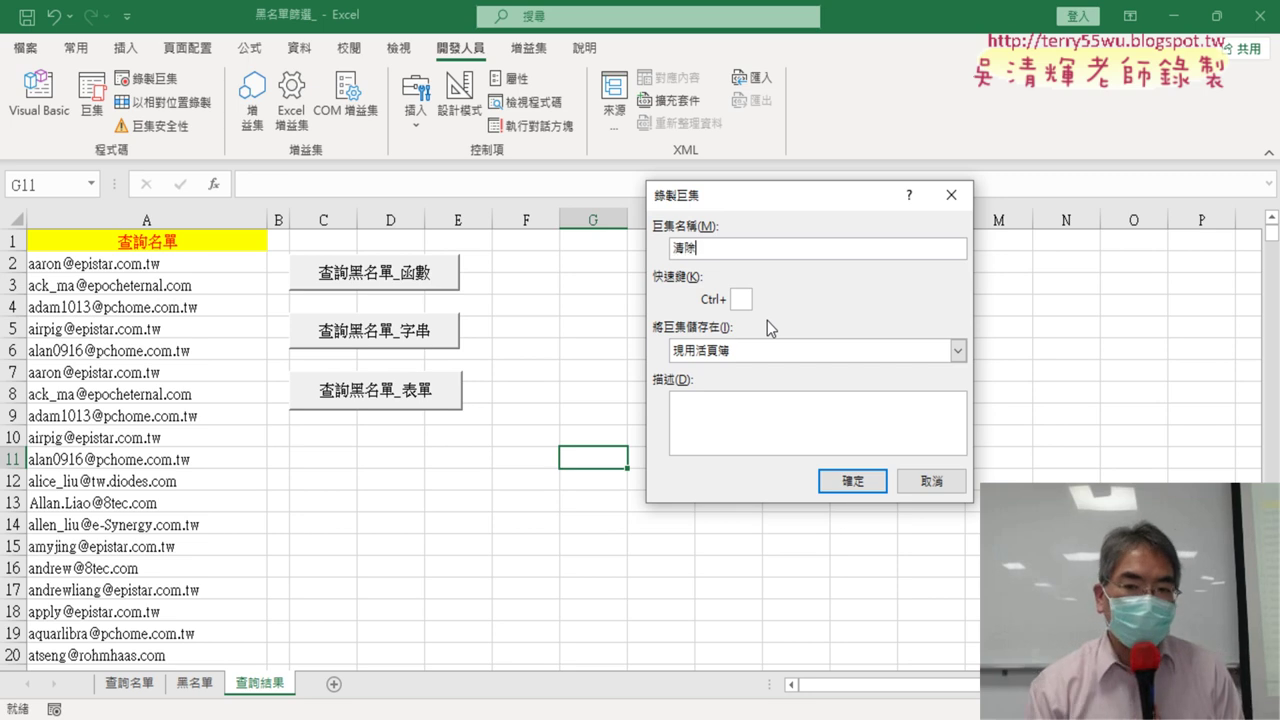
left_click(855, 478)
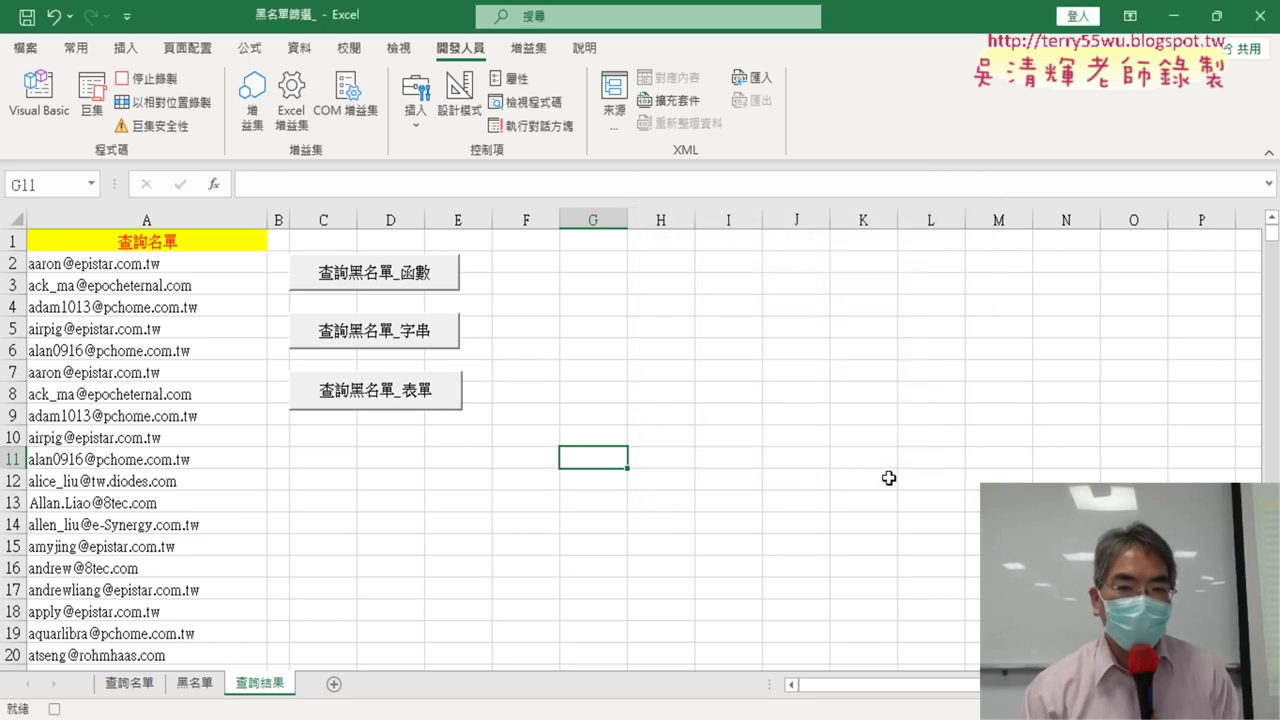
left_click(171, 215)
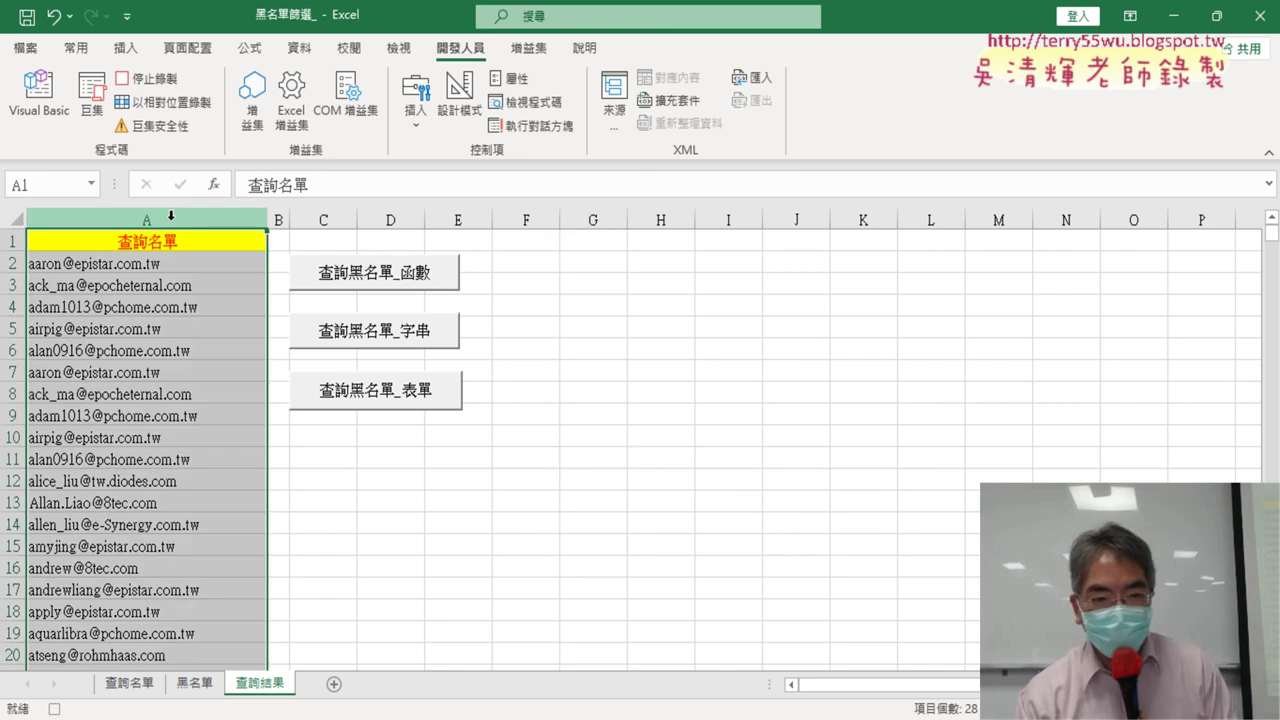
key("Delete")
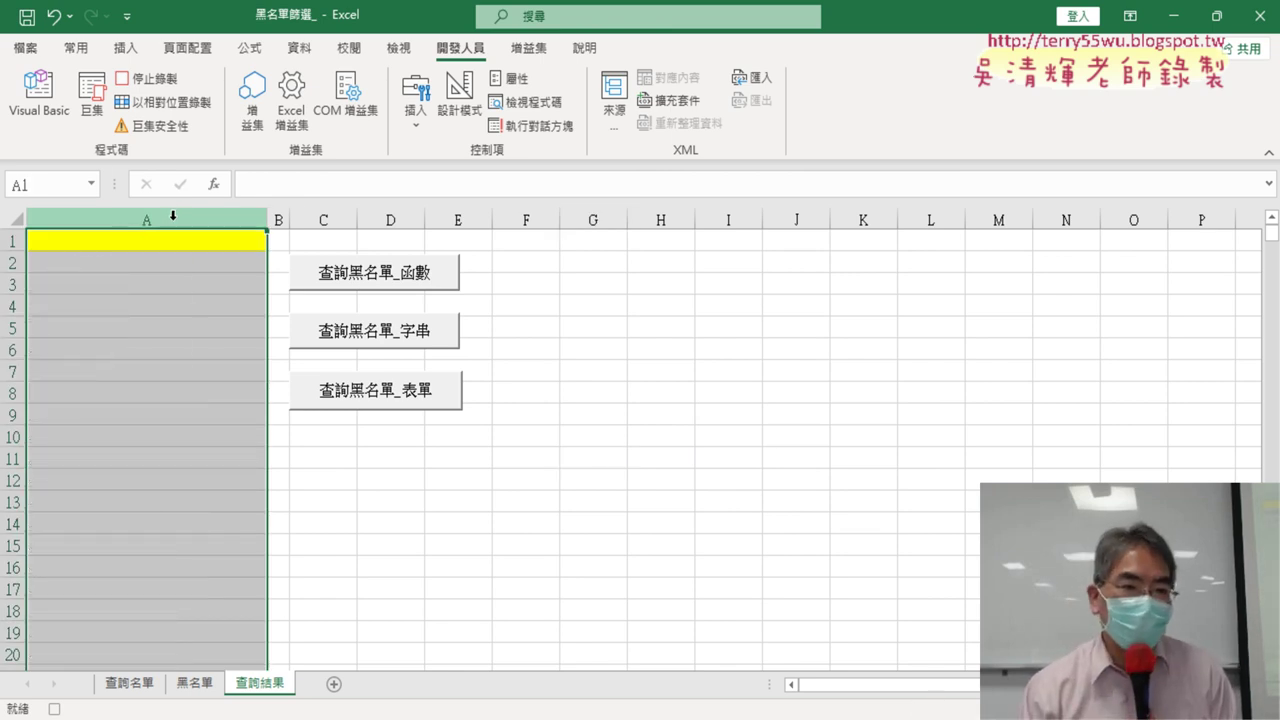
left_click(153, 80)
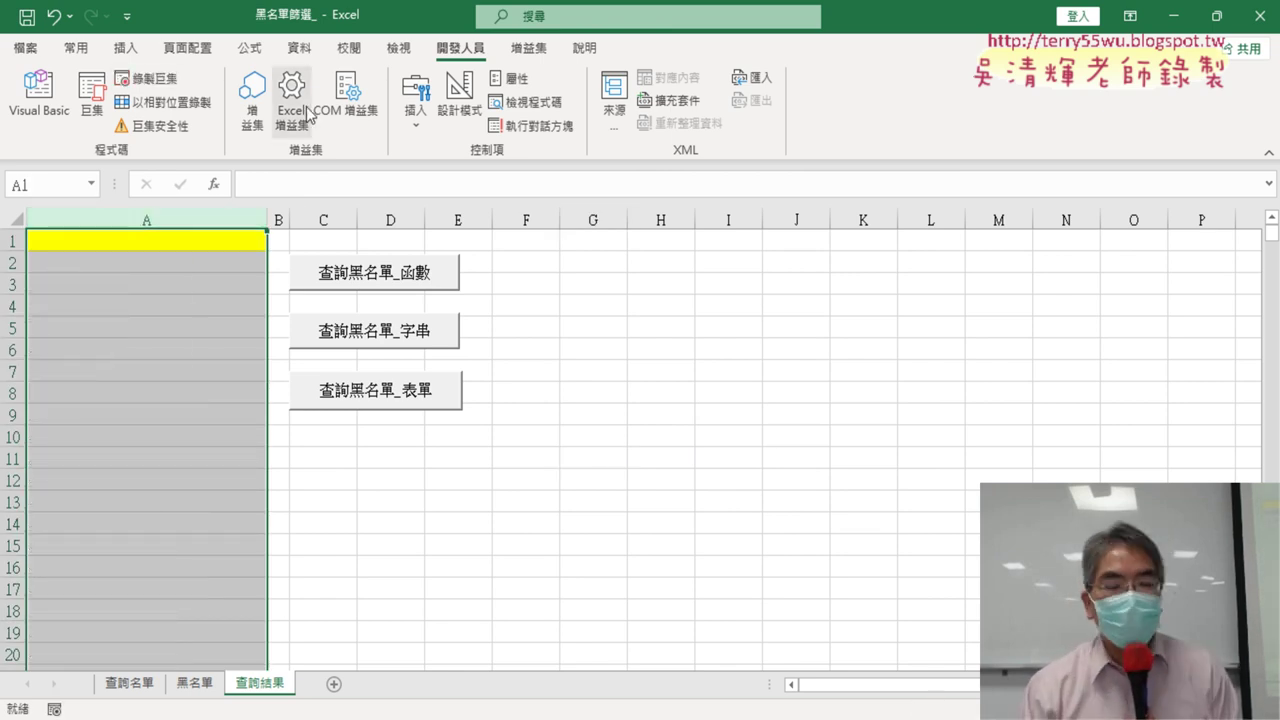
Assign the 清除 macro to the 查詢黑名單_字串 button
left_click(94, 104)
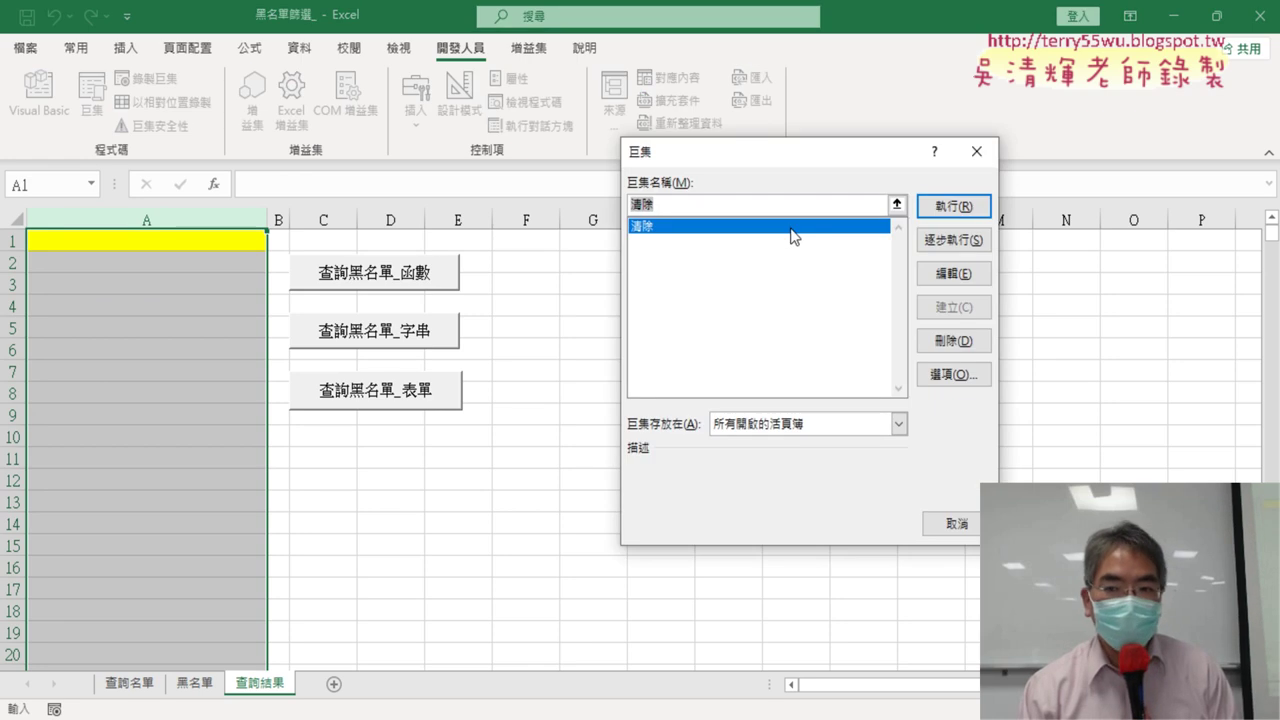
left_click(974, 152)
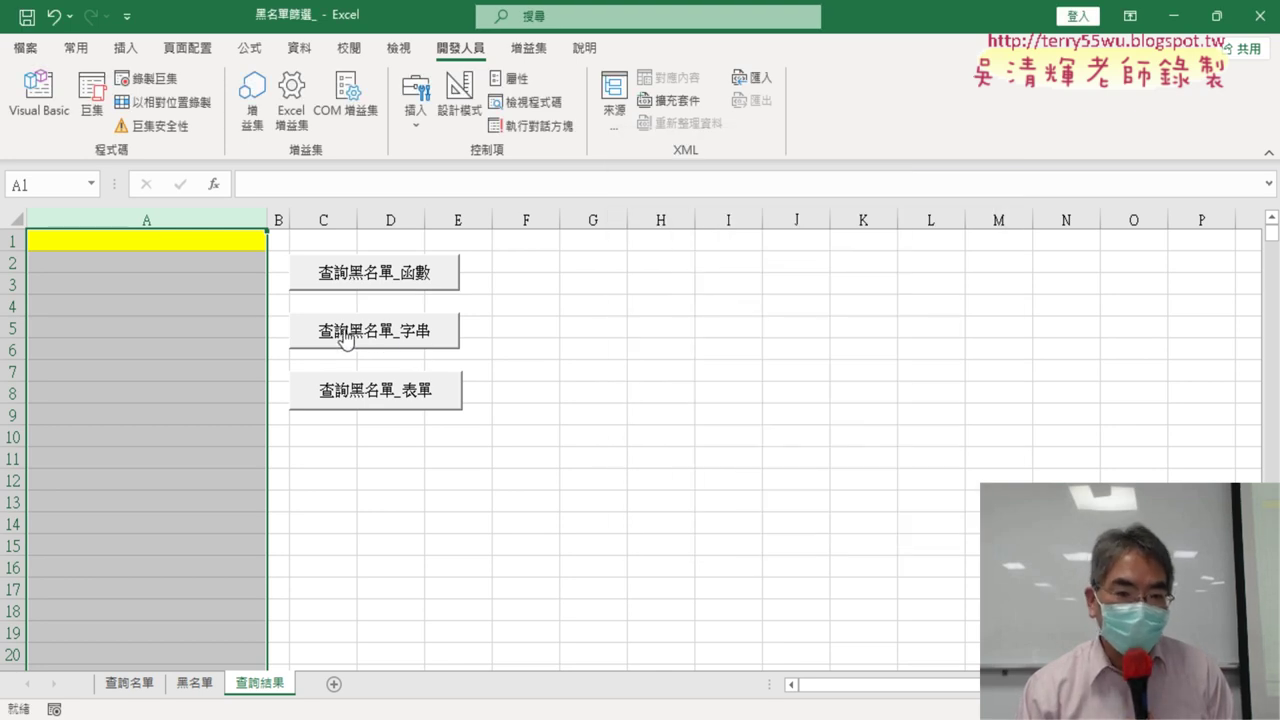
right_click(376, 337)
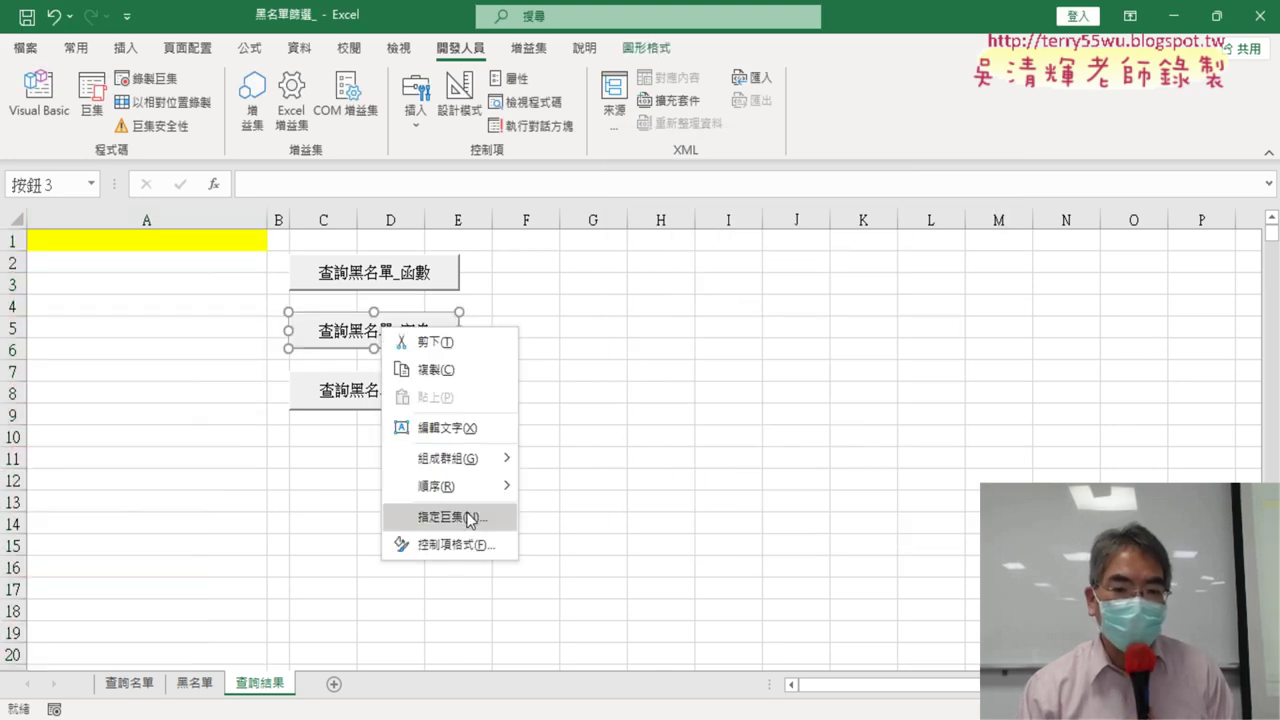
left_click(472, 518)
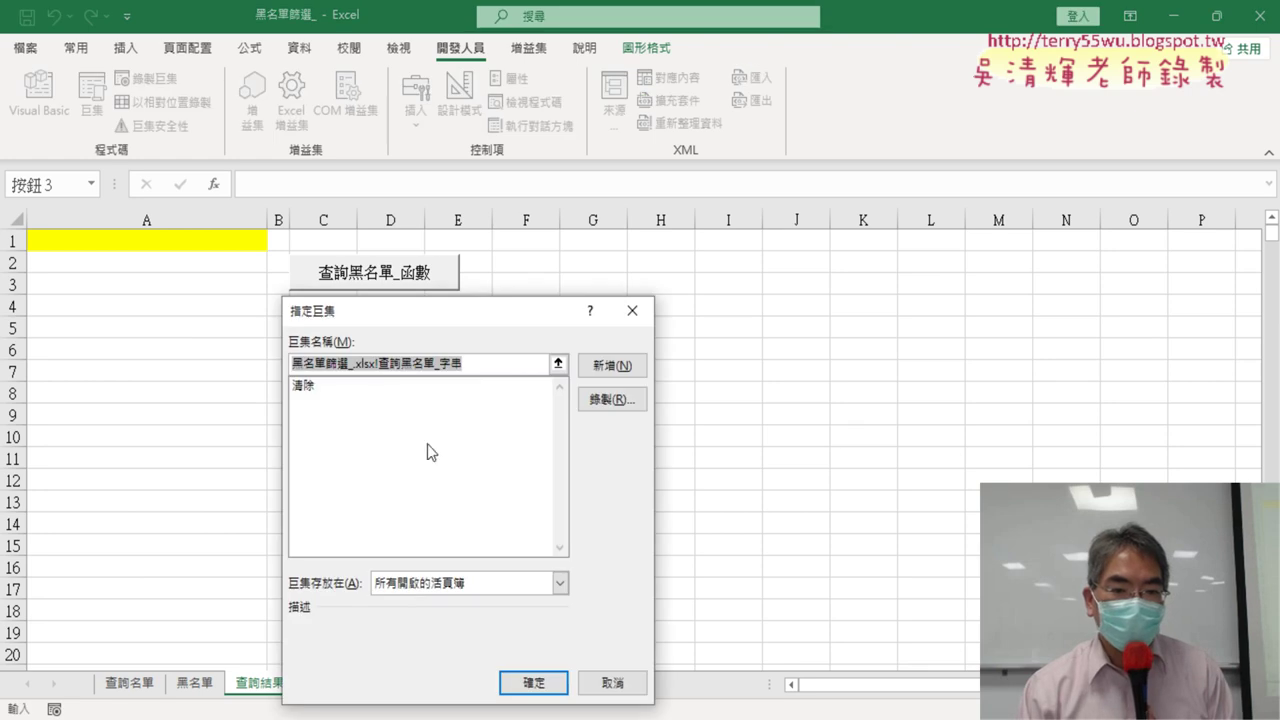
left_click(326, 386)
left_click_drag(335, 372, 285, 372)
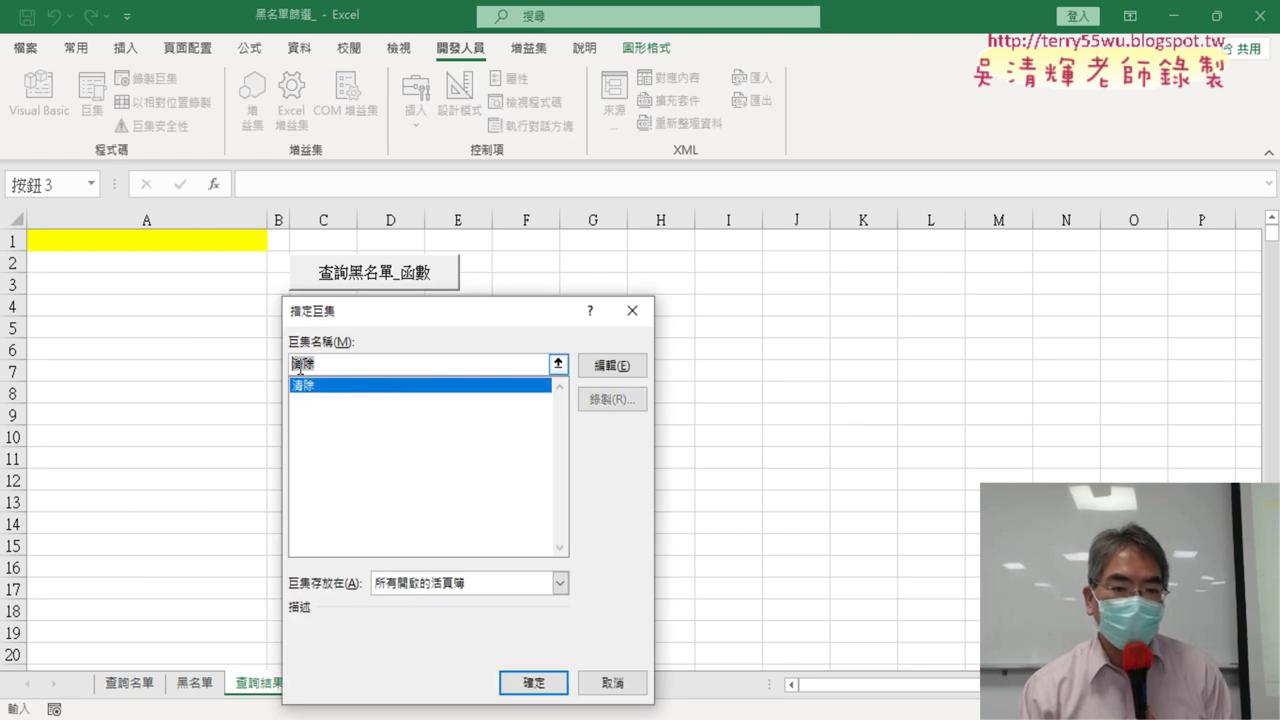
right_click(299, 367)
left_click(310, 398)
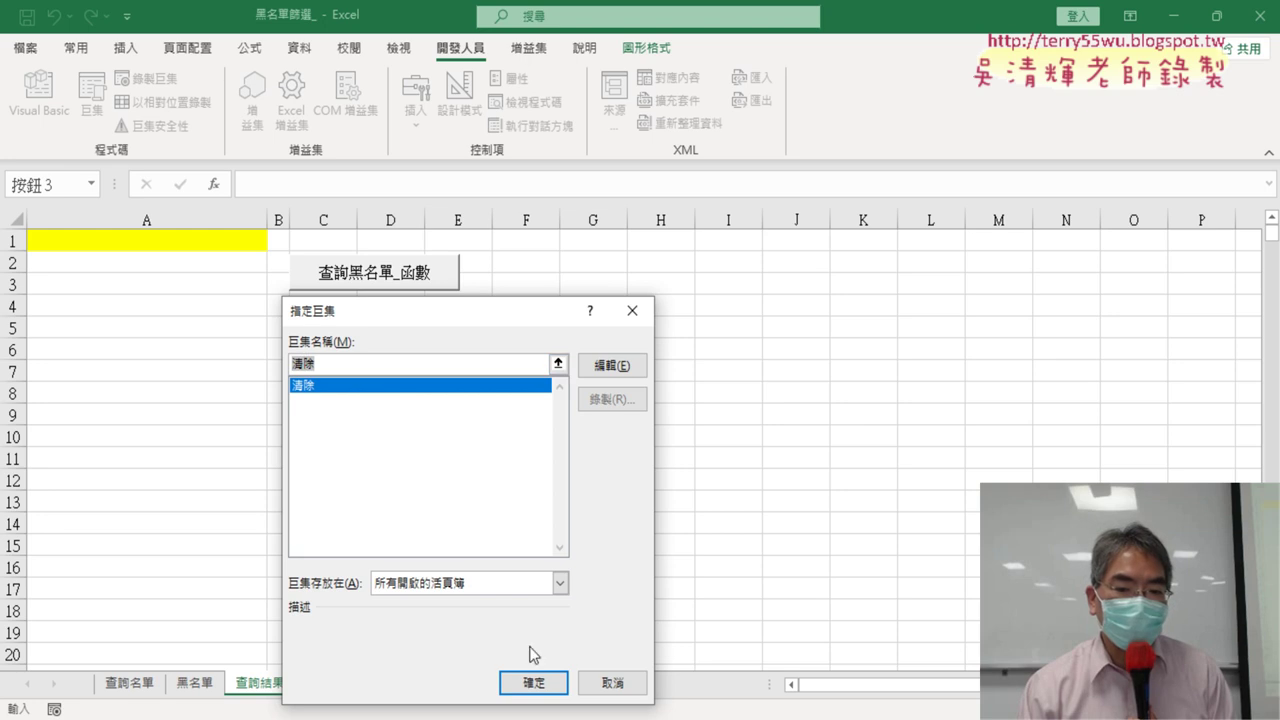
left_click(531, 680)
Change that button's caption to 清除
left_click(322, 338)
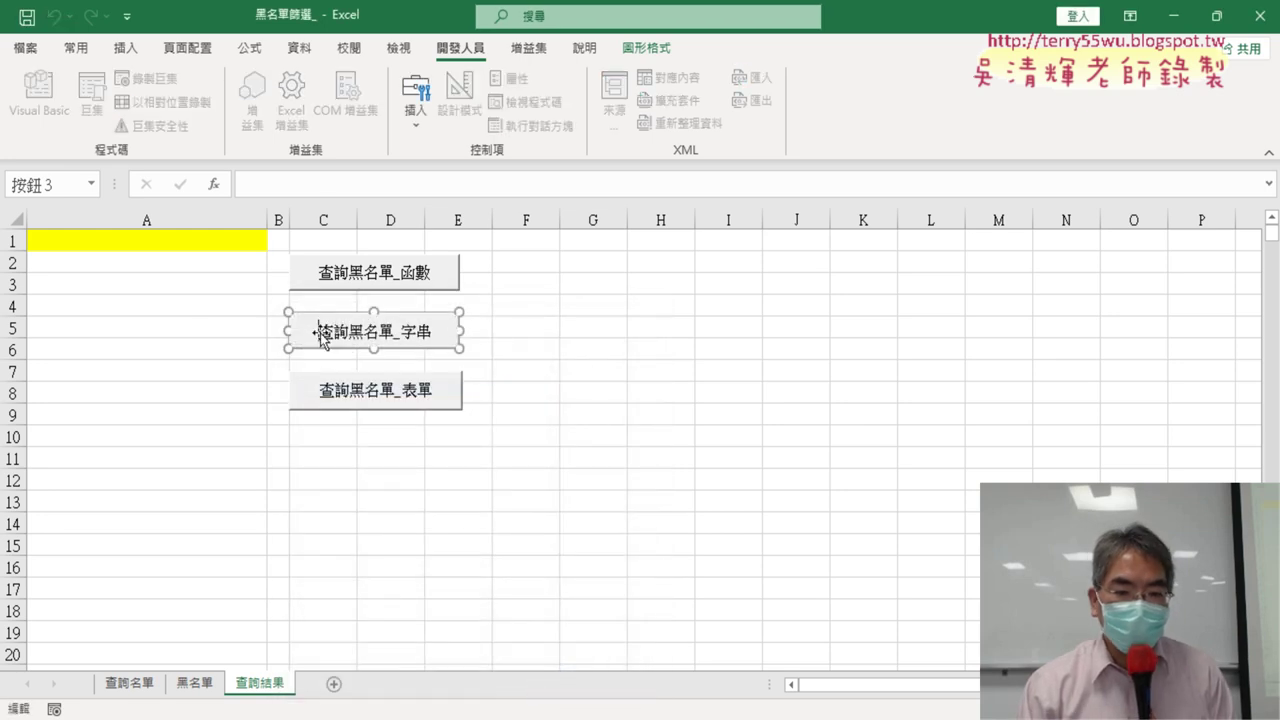
key("shift+Right")
key("shift+Right")
key("shift+Right")
key("Delete")
key("Delete")
key("Delete")
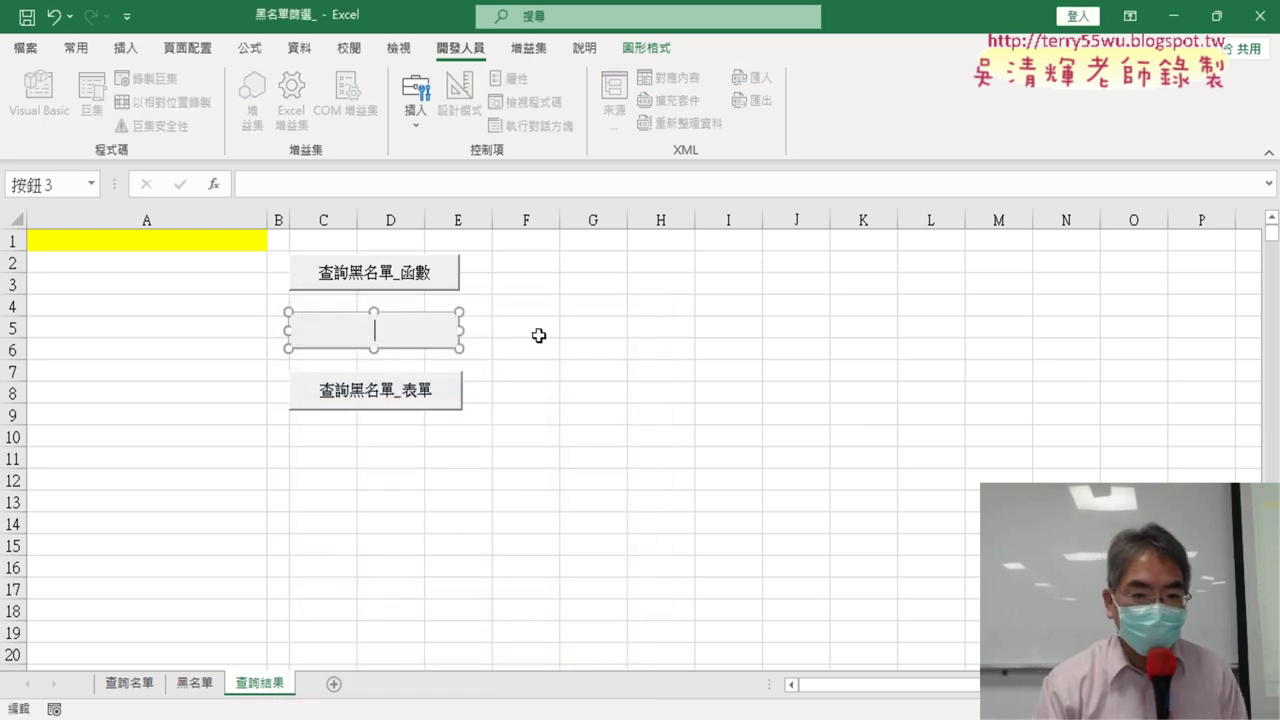
type("清除")
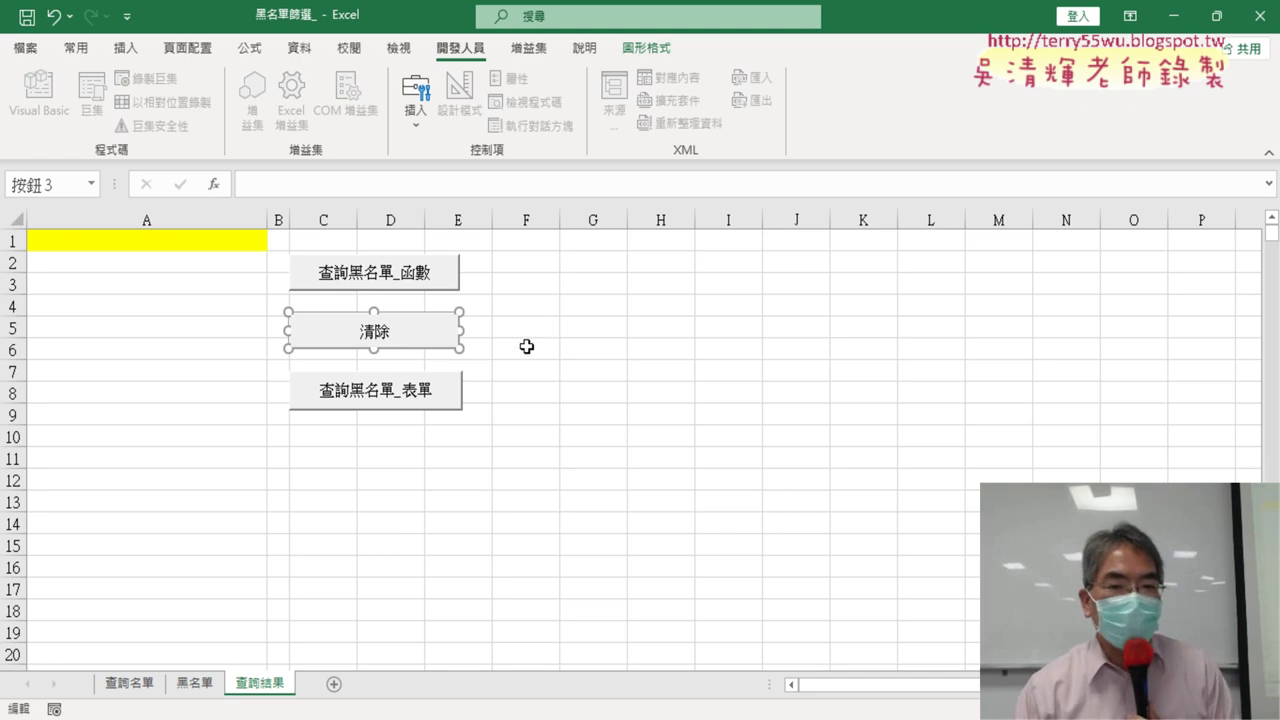
left_click(566, 347)
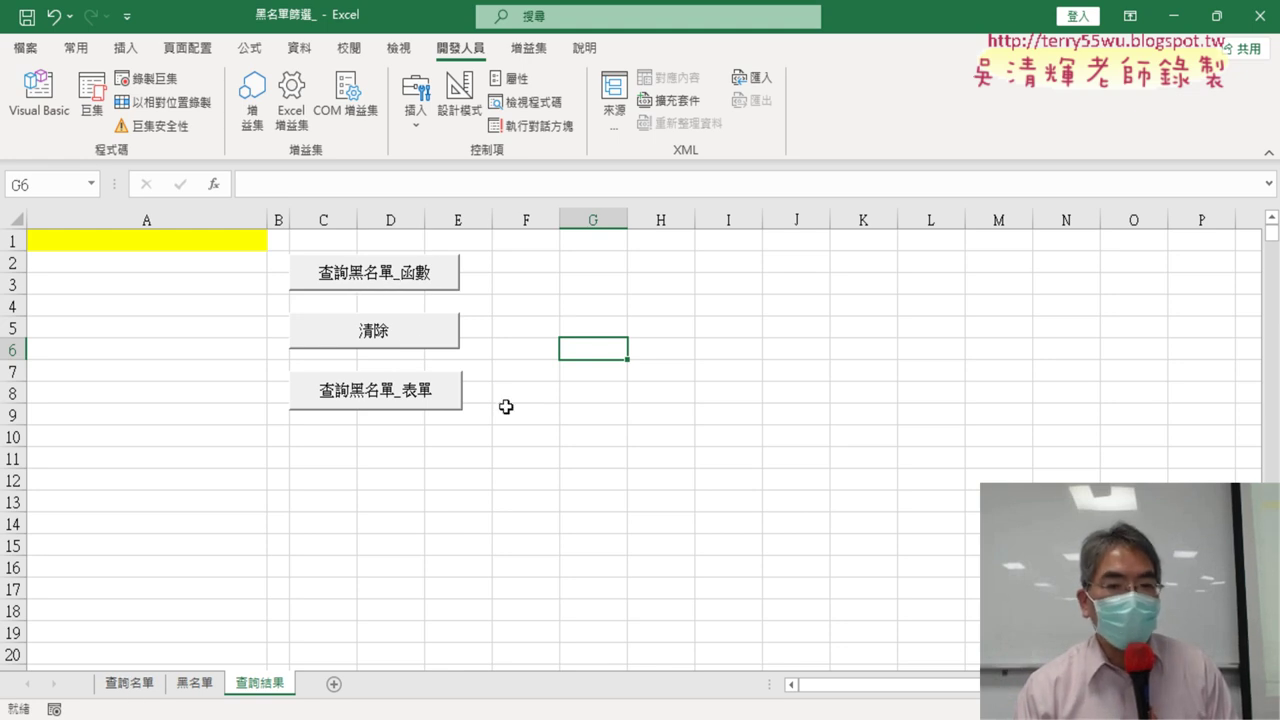
left_click(526, 345)
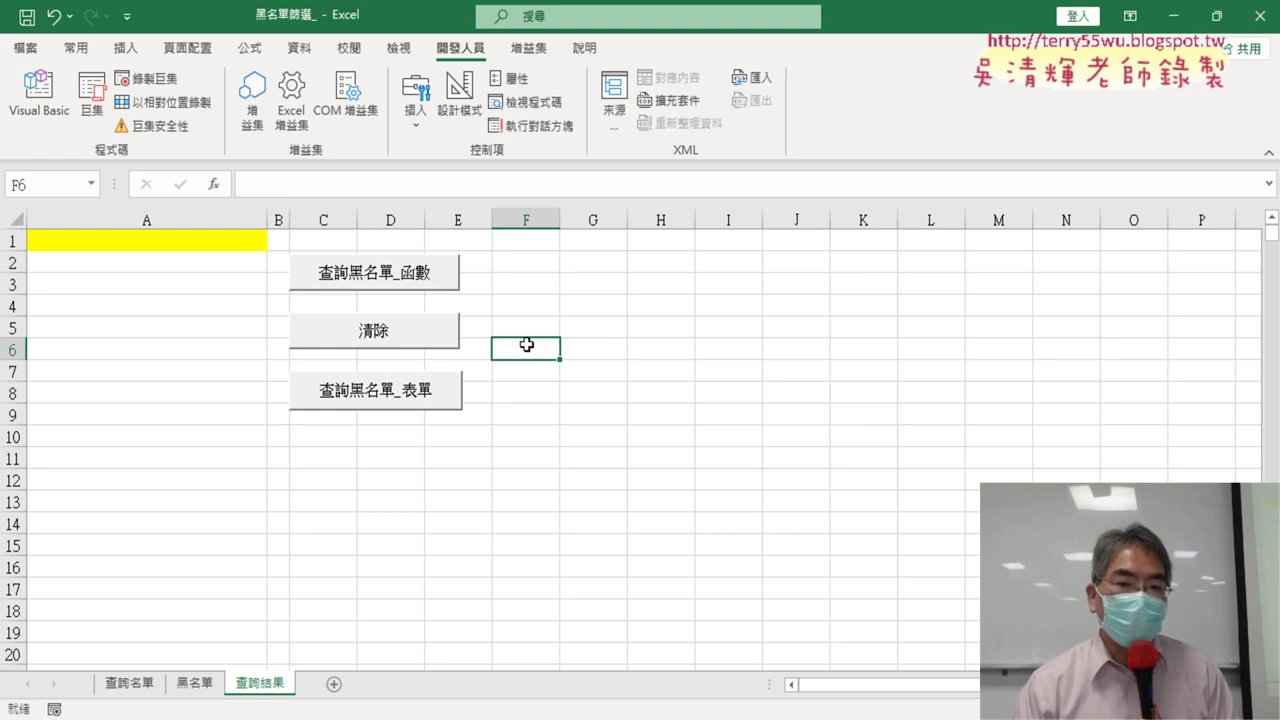
On 查詢名單, verify B2's =COUNTIF(黑名單,A2) and fill it down to the last email
left_click(130, 683)
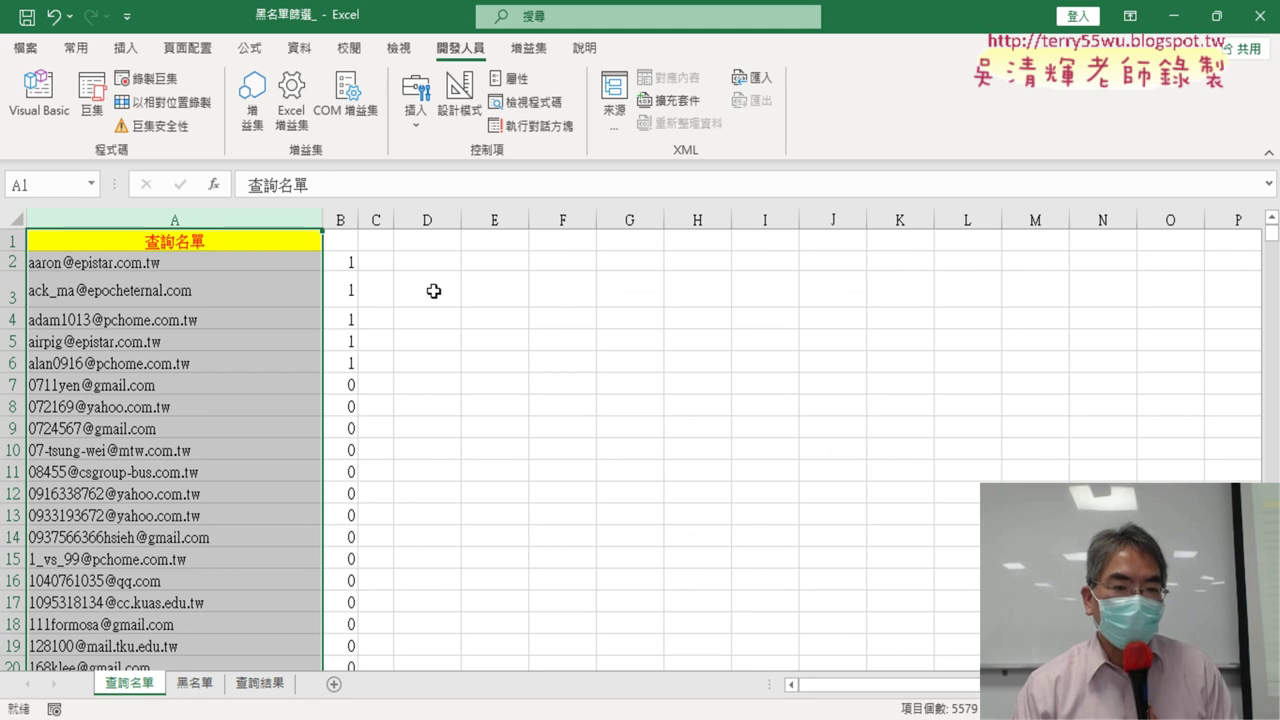
left_click(341, 263)
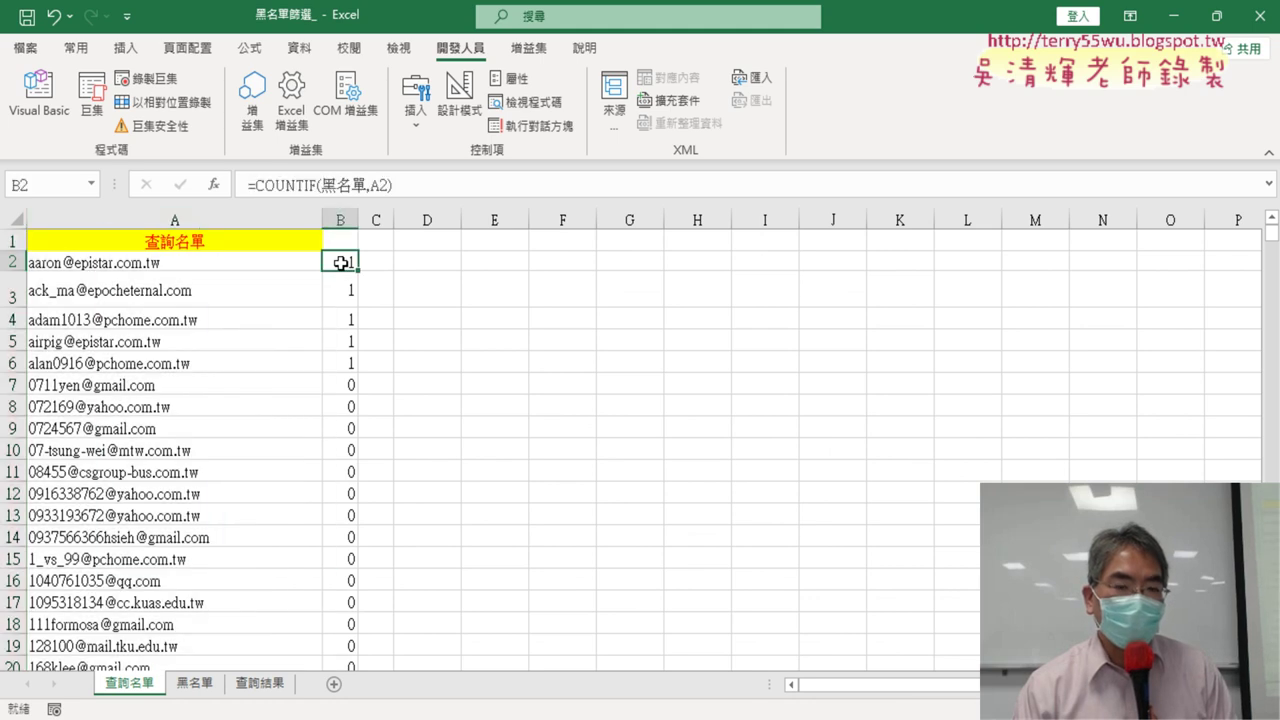
left_click(295, 186)
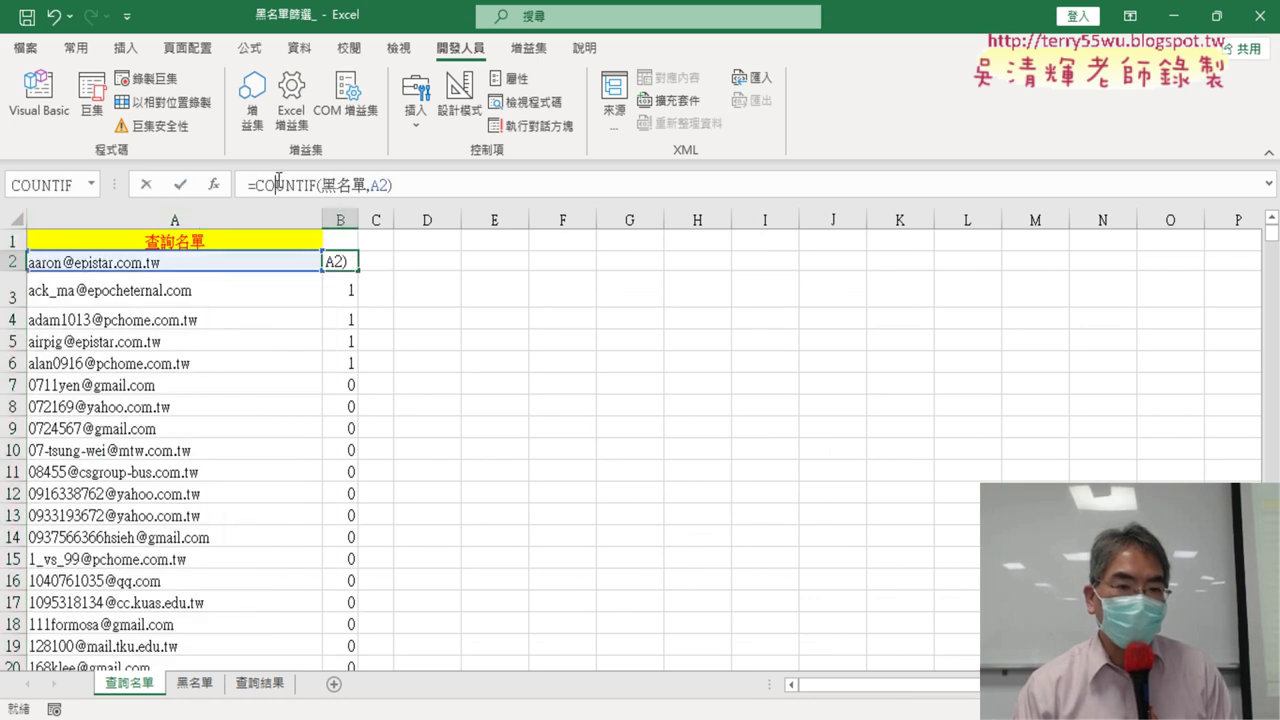
left_click(181, 187)
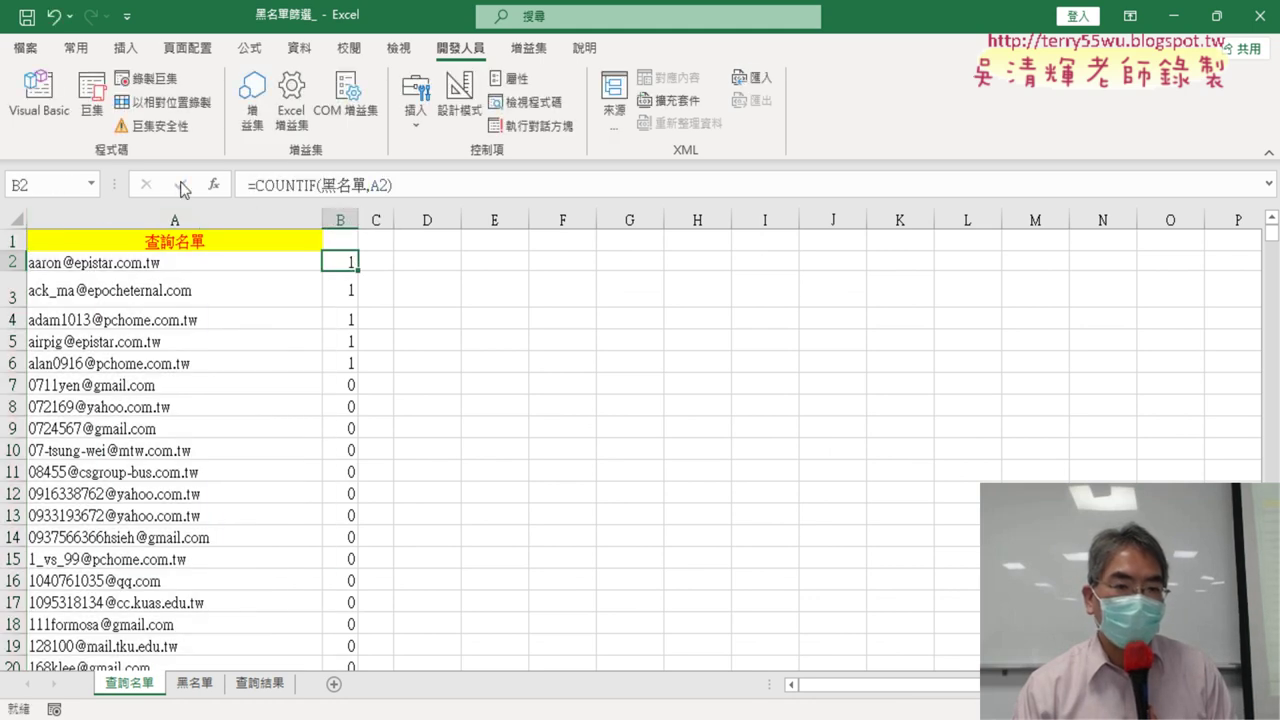
double_click(359, 268)
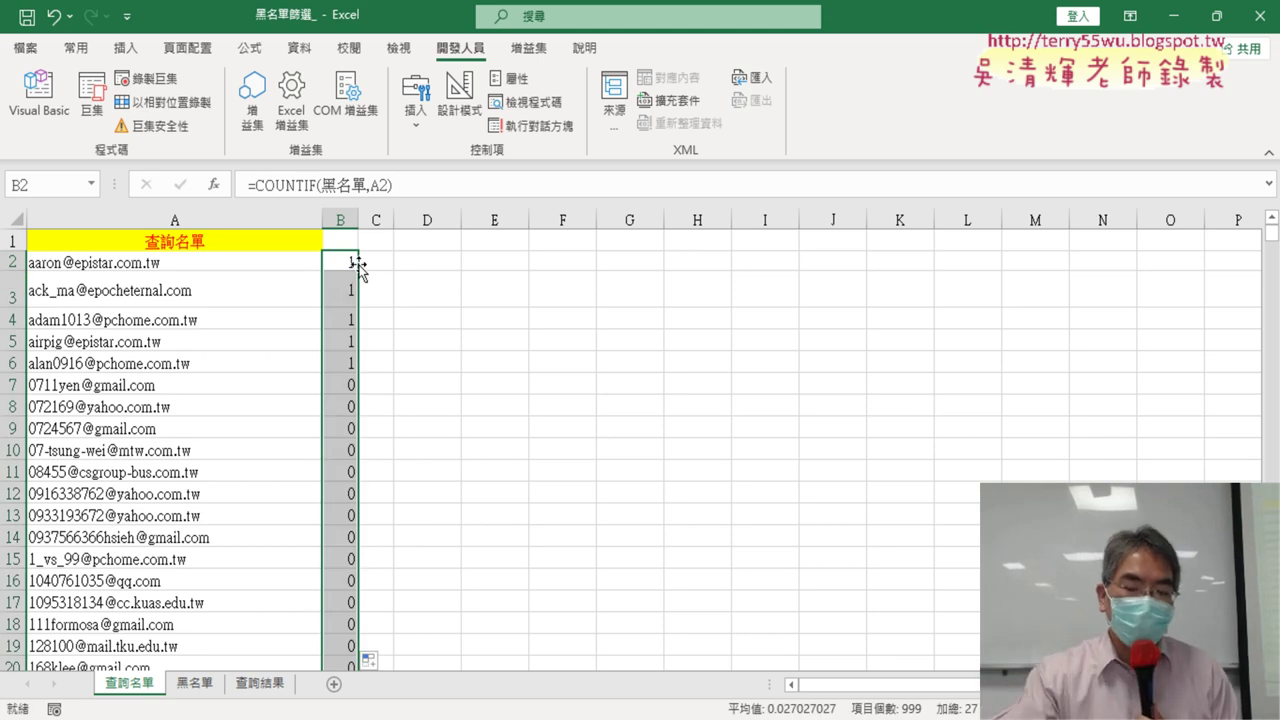
left_click(262, 684)
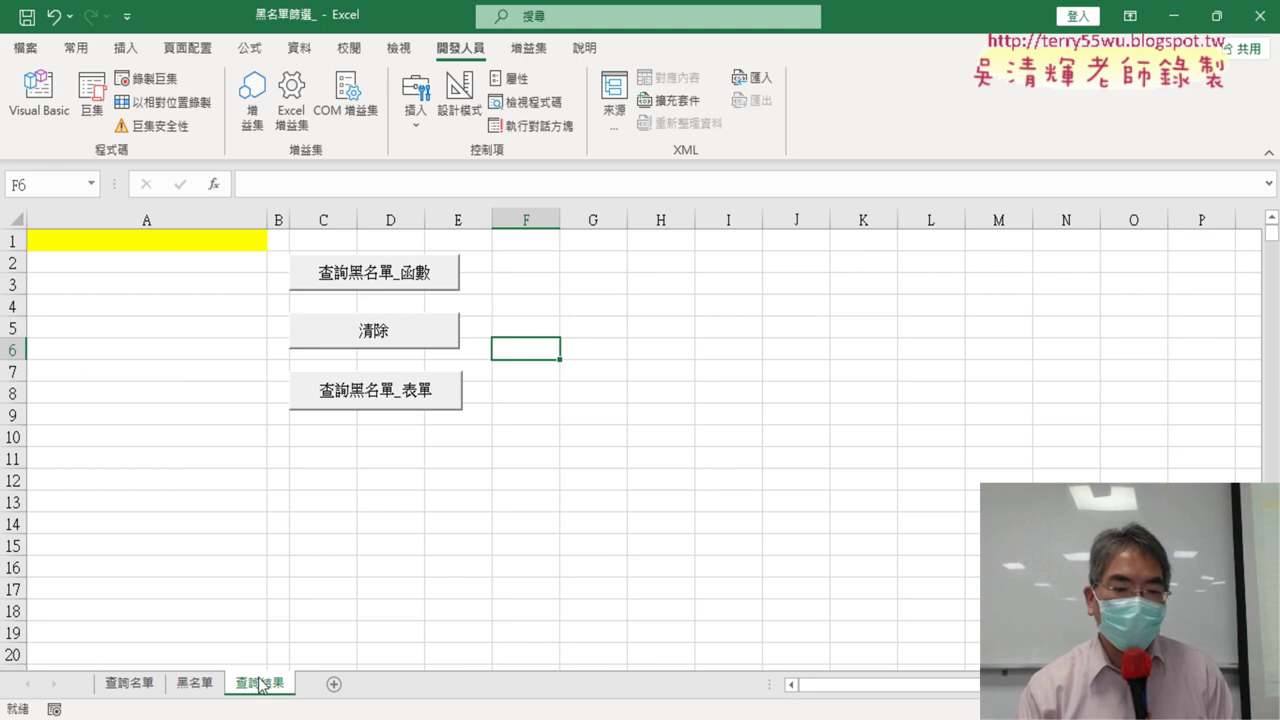
left_click(120, 684)
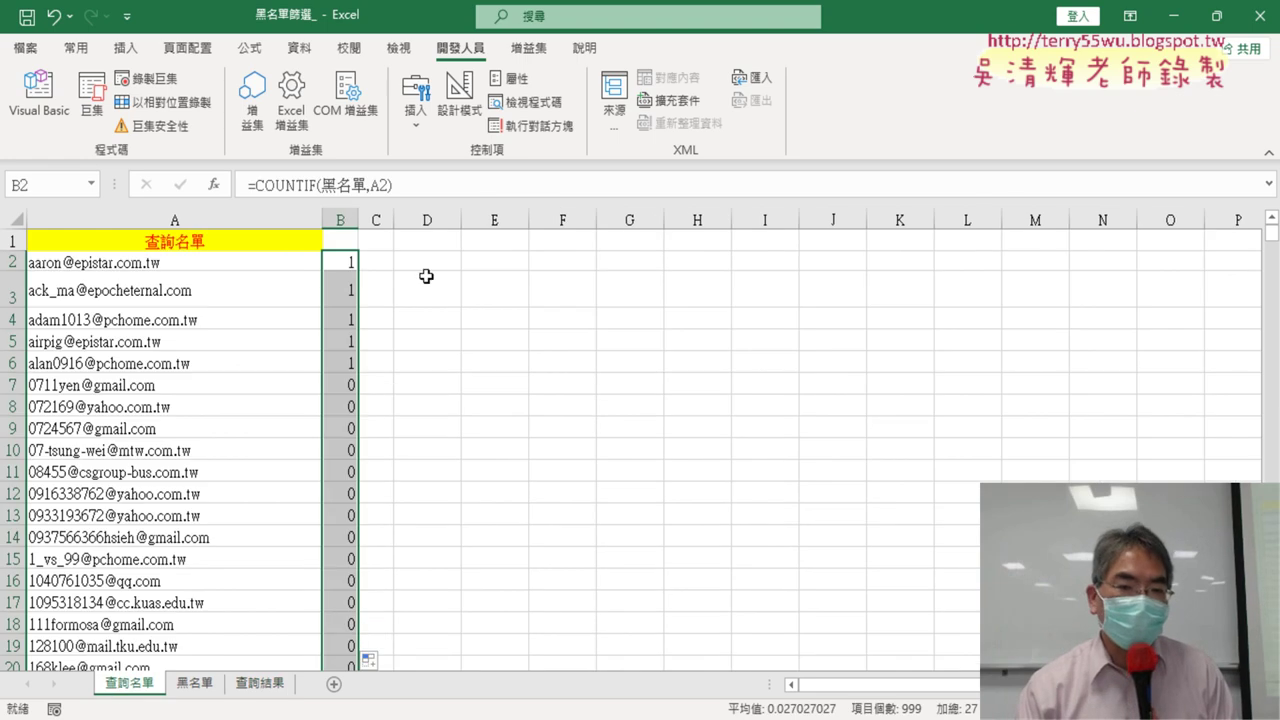
left_click(336, 265)
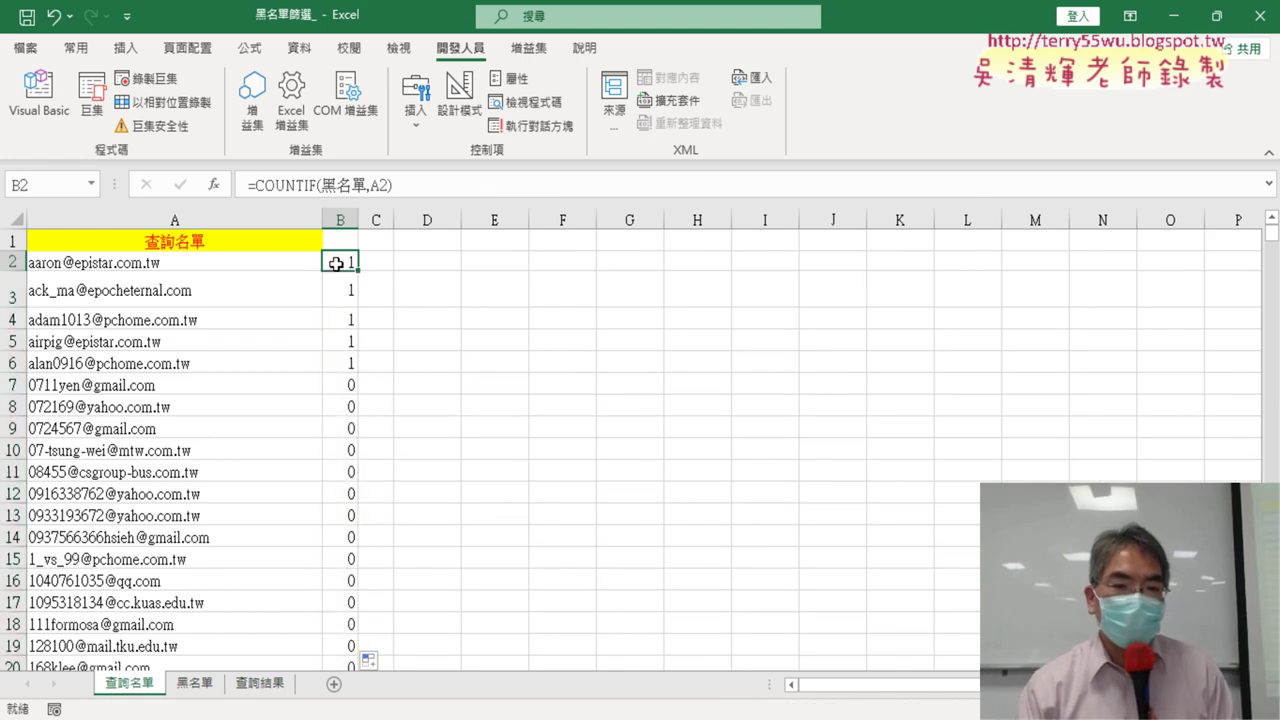
left_click(256, 185)
left_click(180, 187)
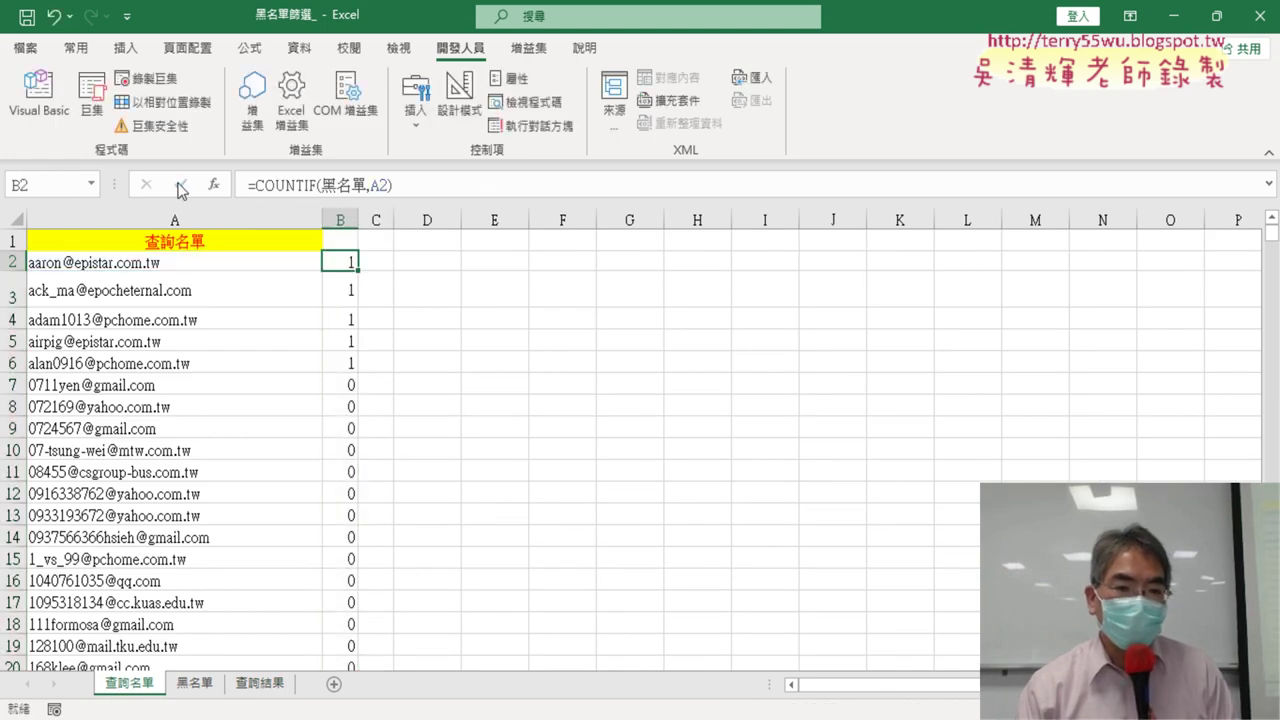
double_click(360, 272)
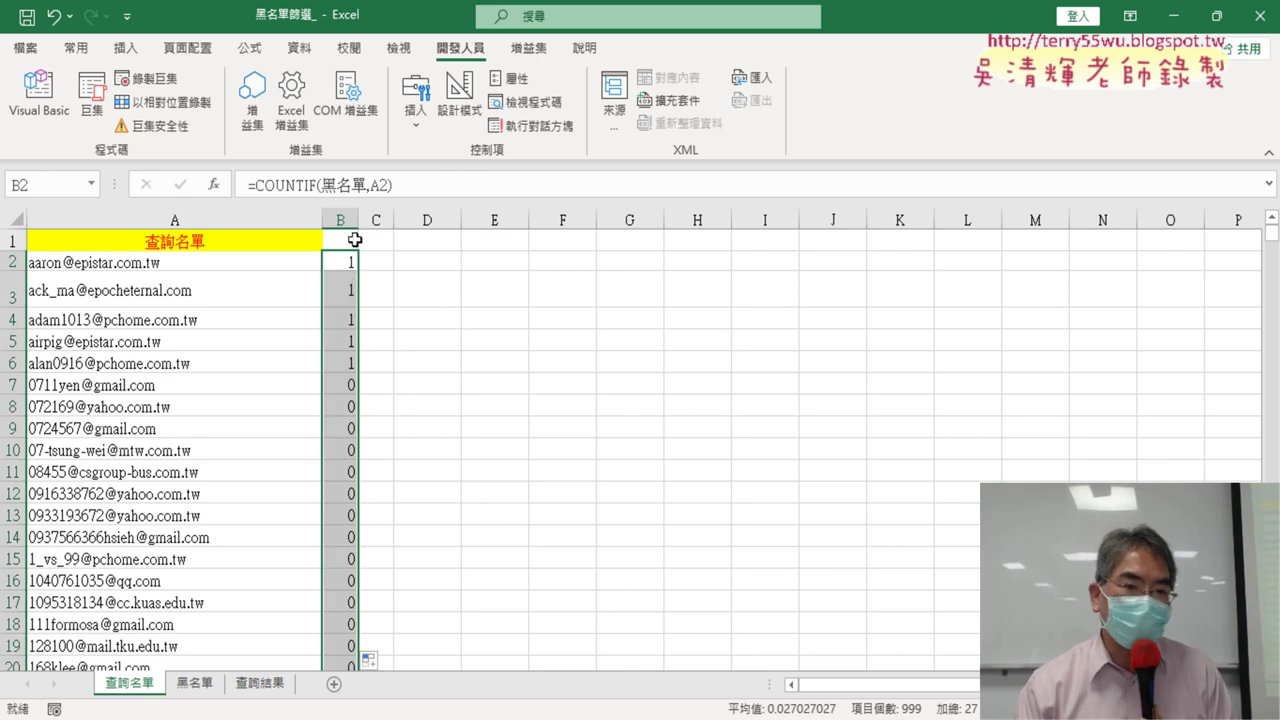
Turn on Filter and show only rows where column B equals 1
left_click(342, 240)
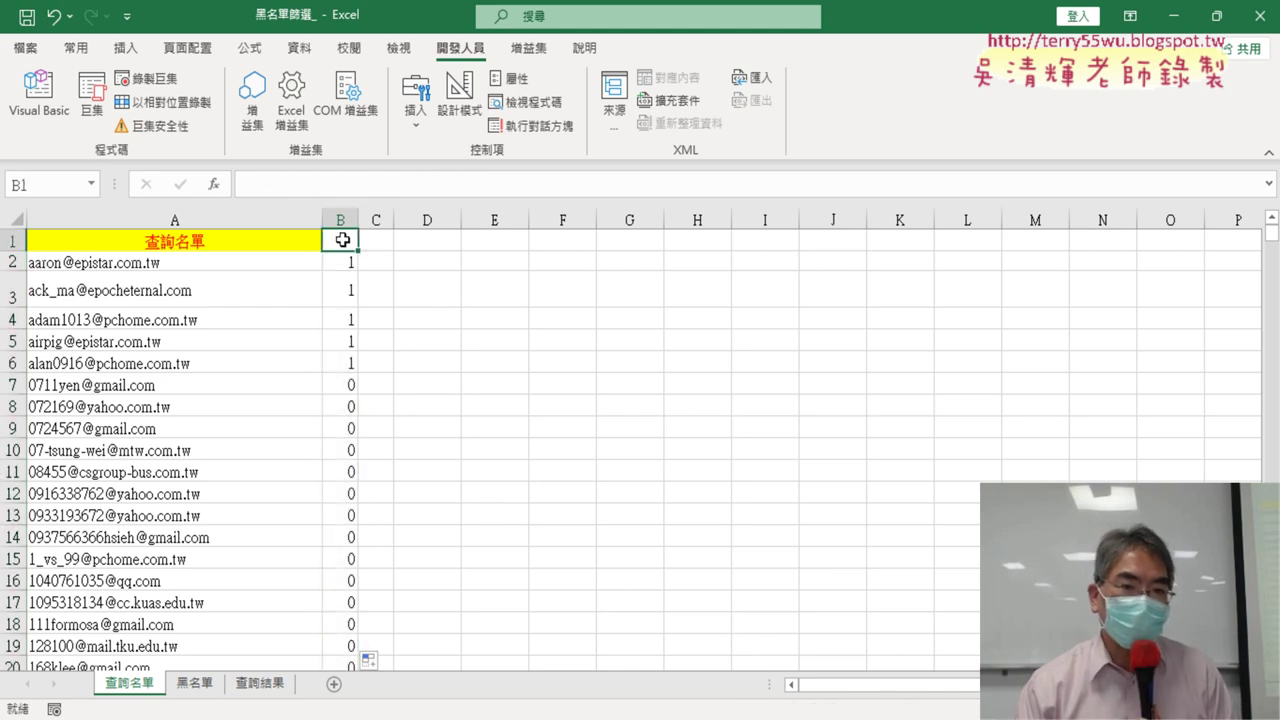
left_click(299, 50)
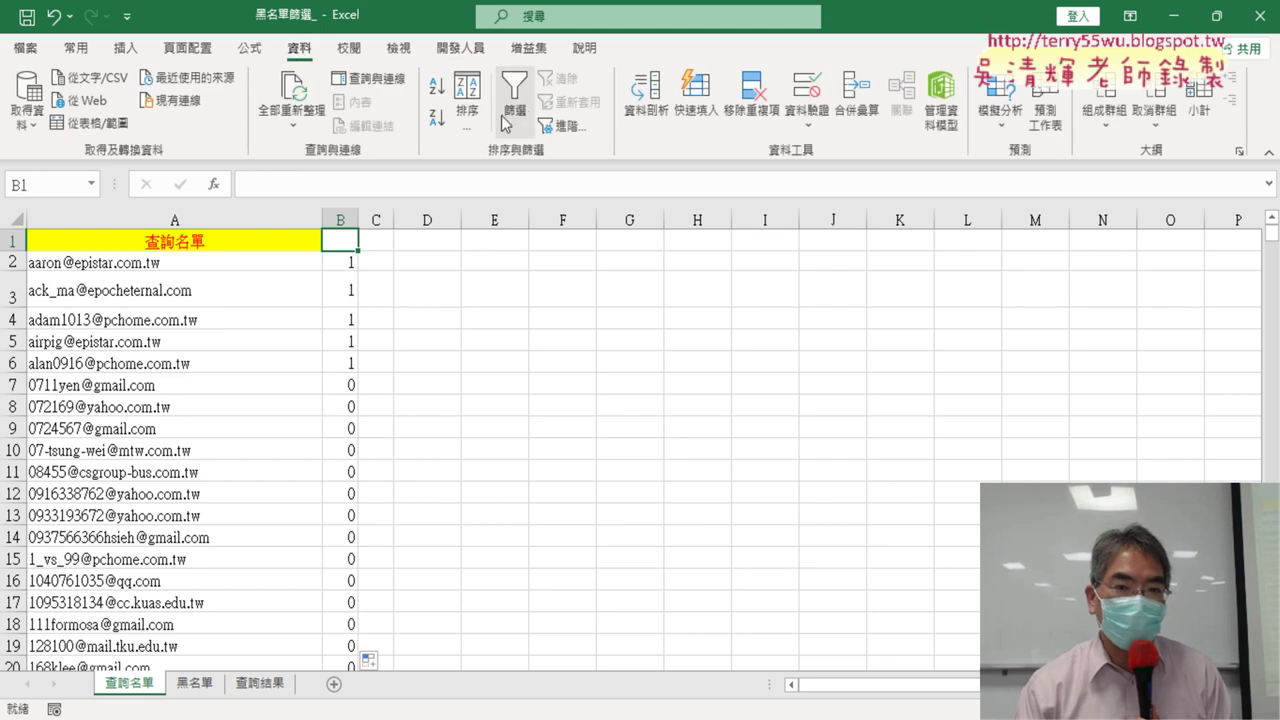
left_click(515, 100)
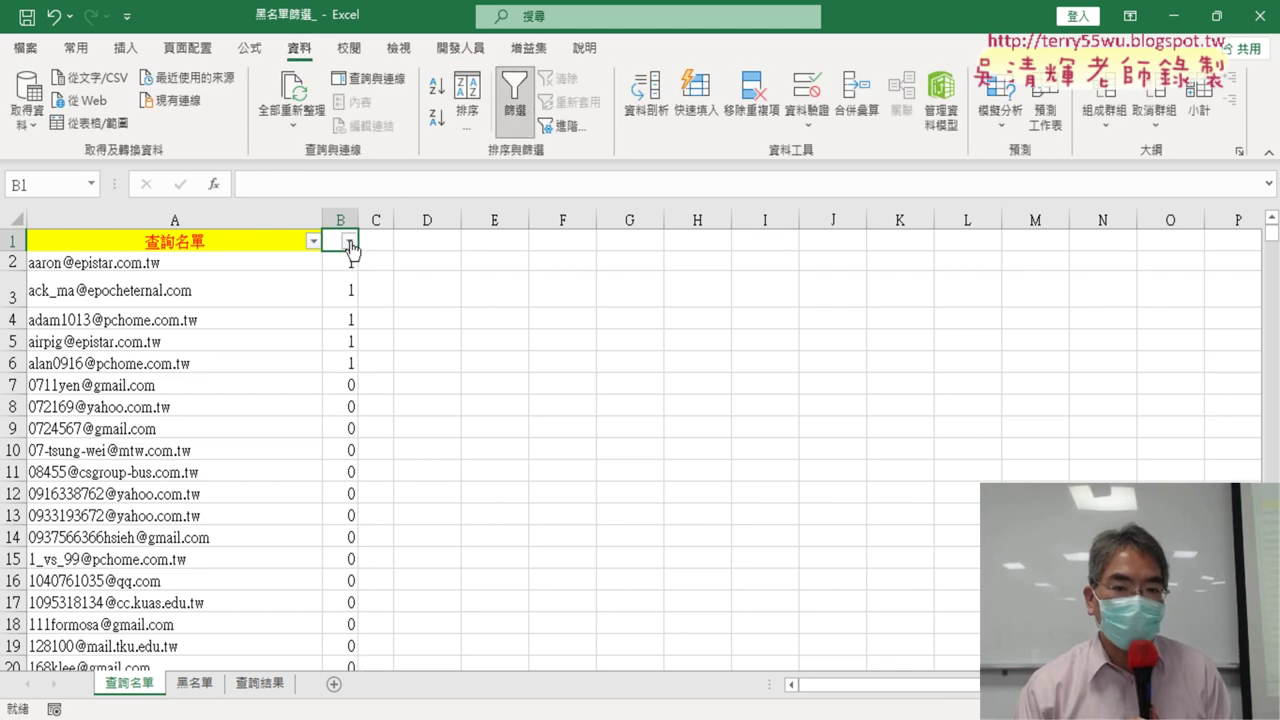
left_click(347, 242)
left_click(163, 476)
left_click(163, 511)
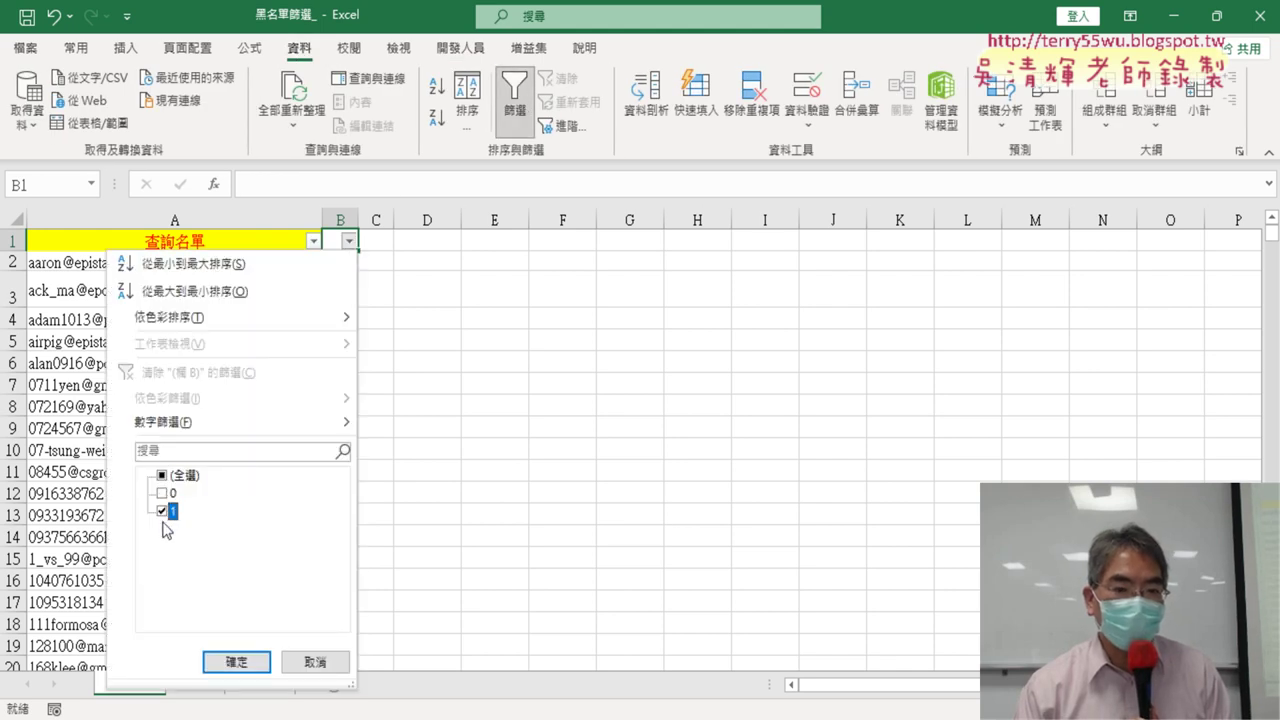
left_click(245, 662)
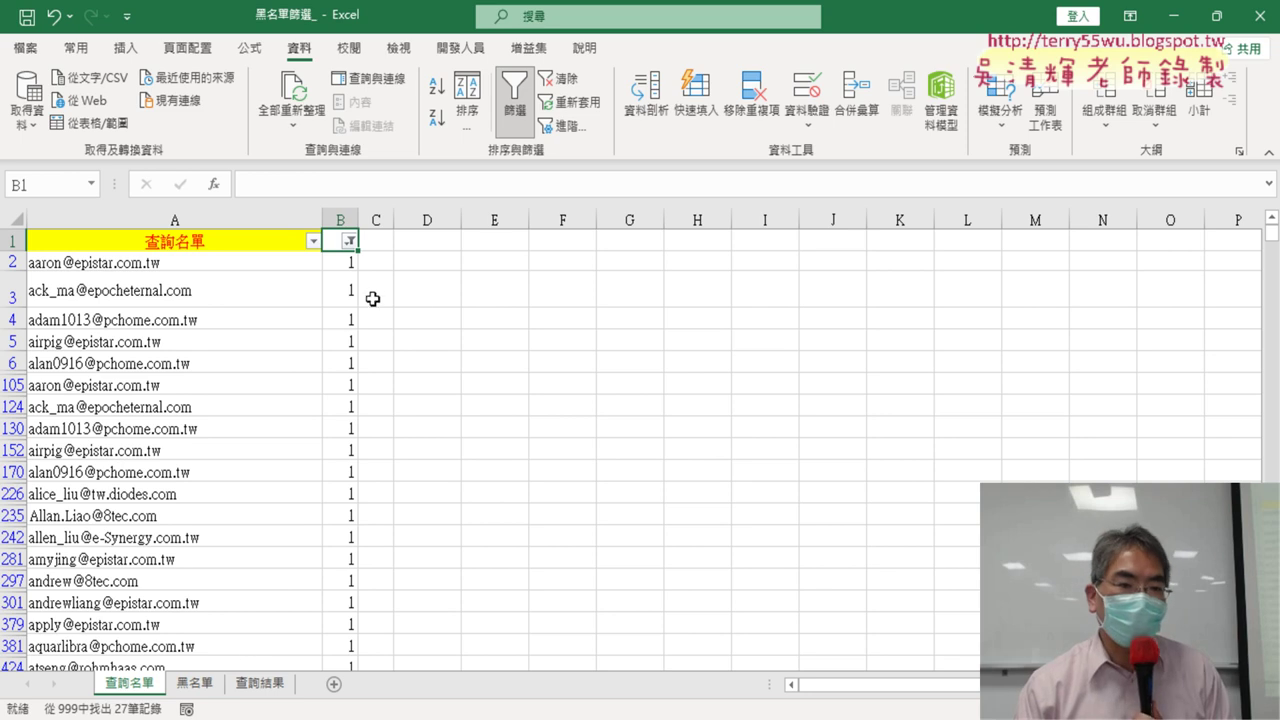
Copy the 27 filtered emails from column A and switch to 查詢結果
left_click(185, 241)
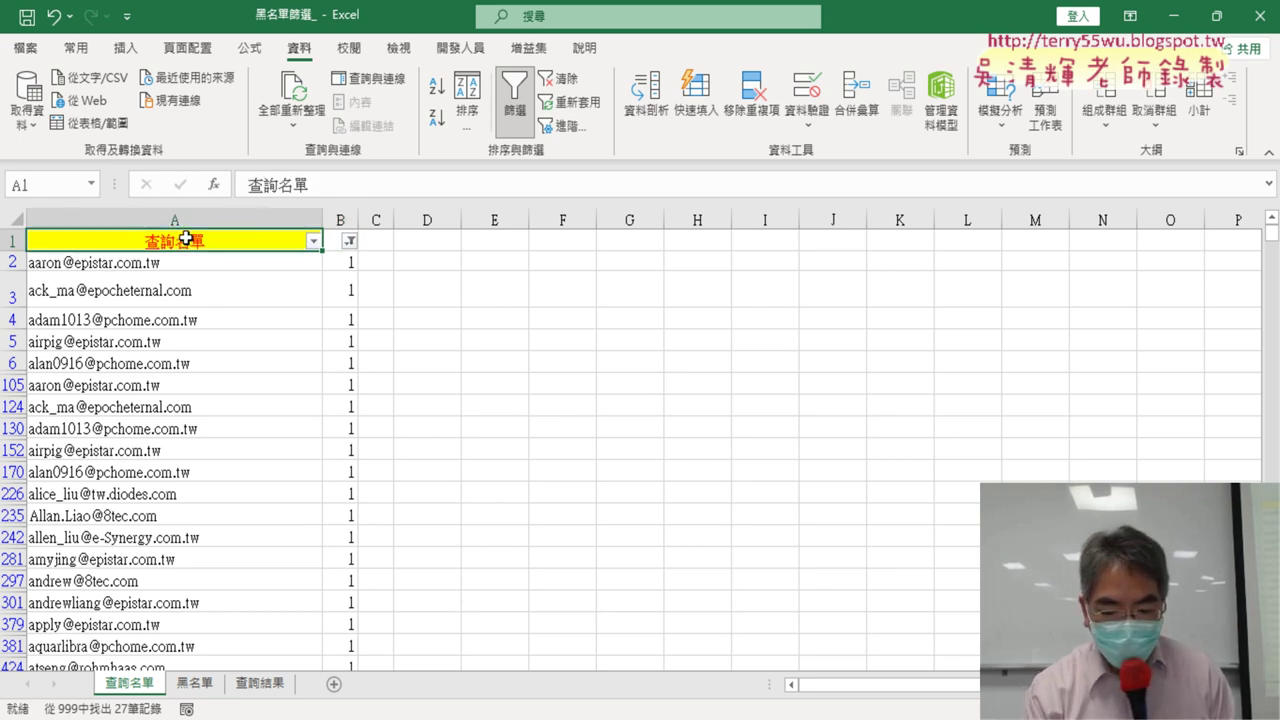
key("ctrl+shift+Down")
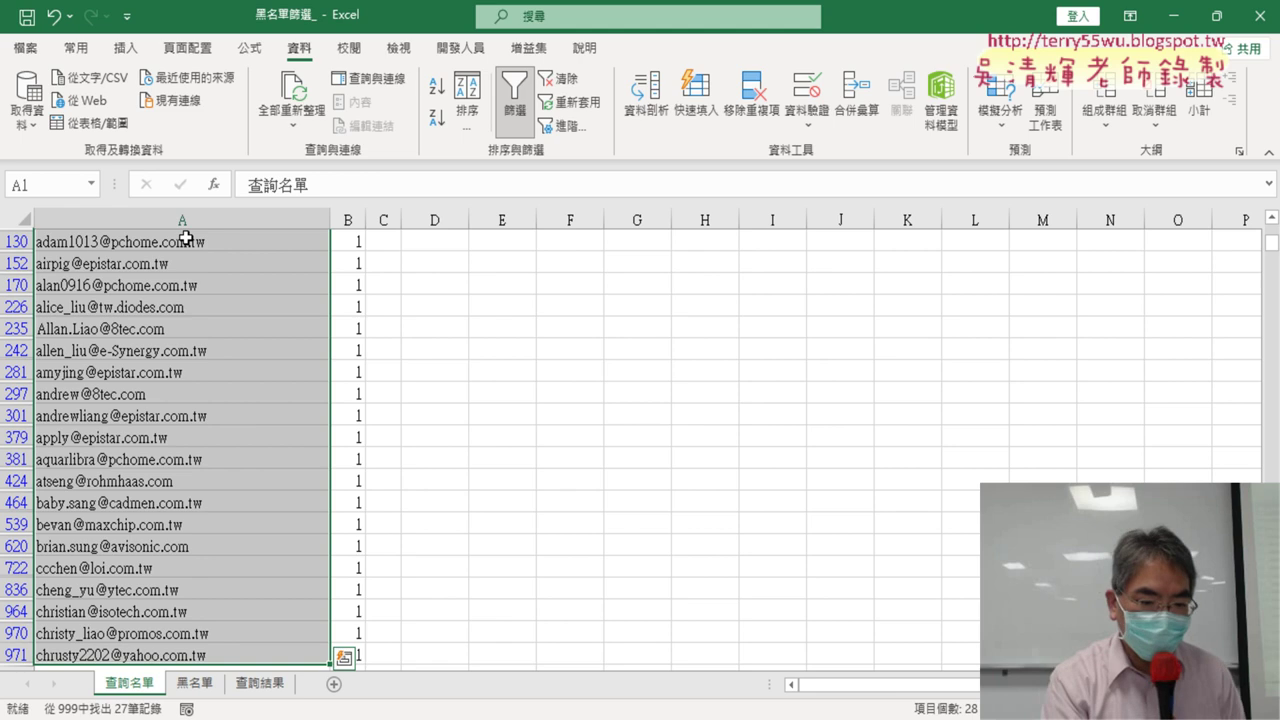
key("ctrl+c")
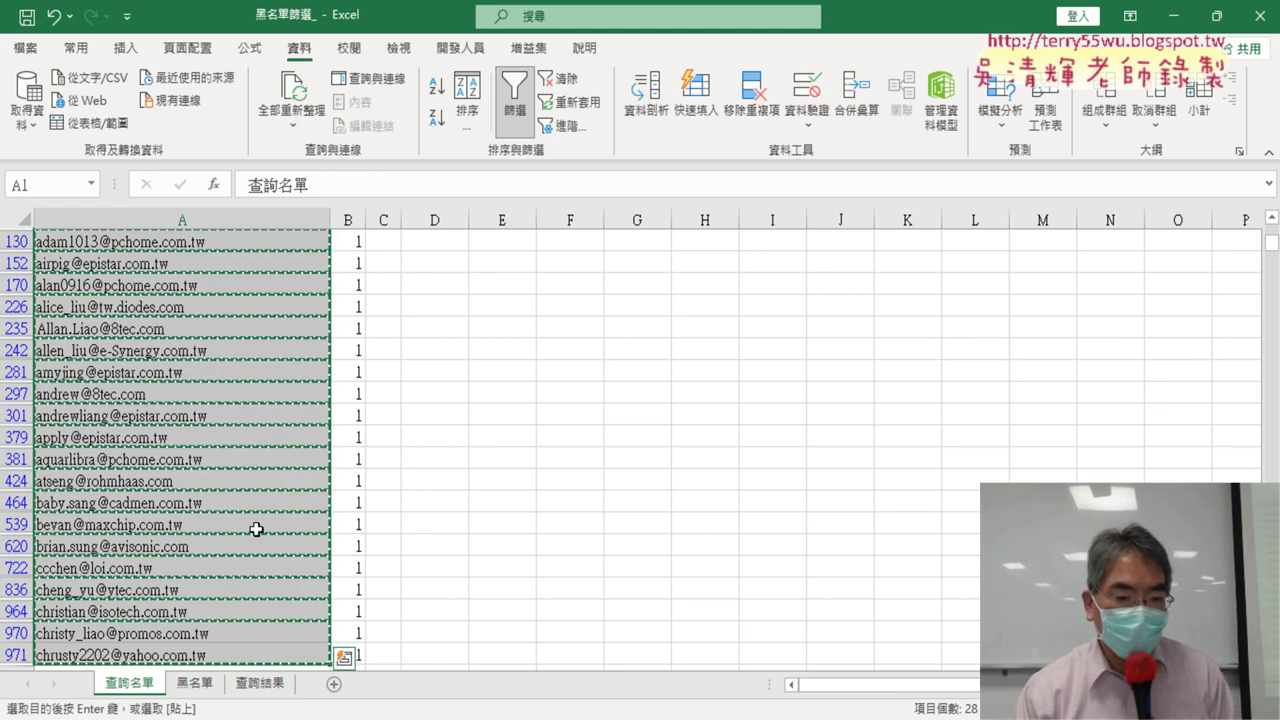
left_click(259, 690)
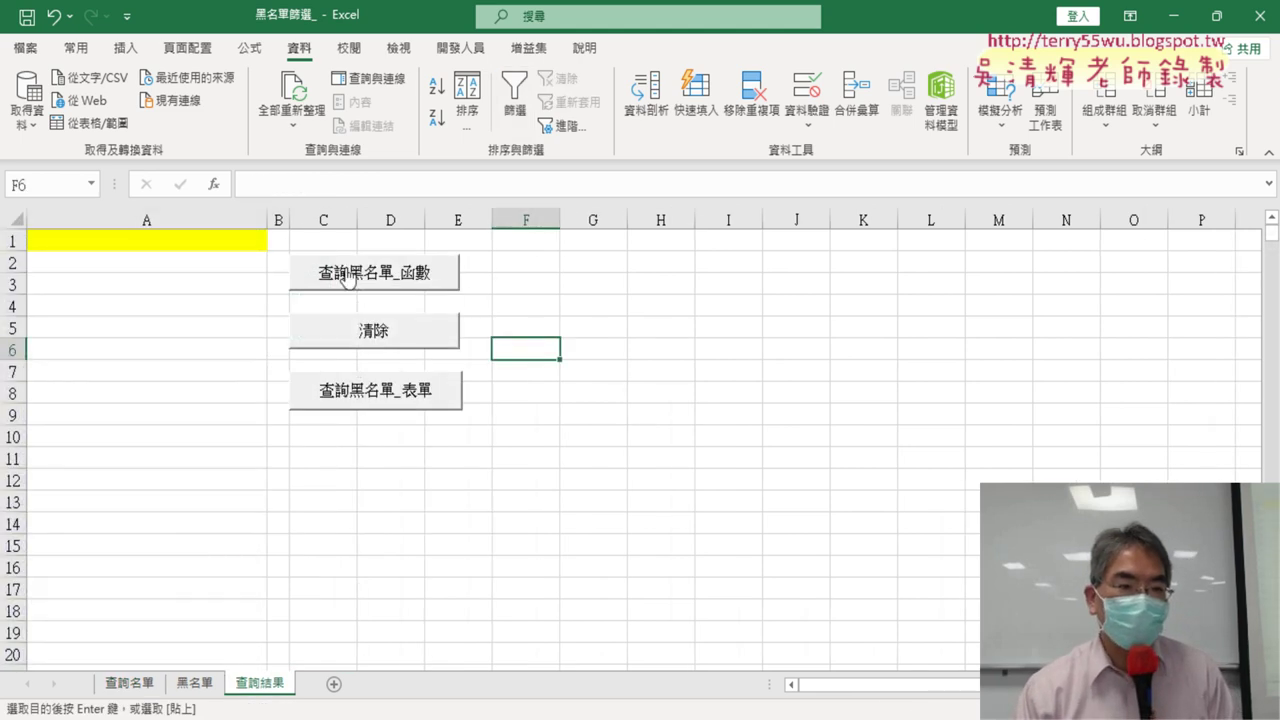
Paste the copied blacklist emails starting at A1 on 查詢結果
left_click(233, 251)
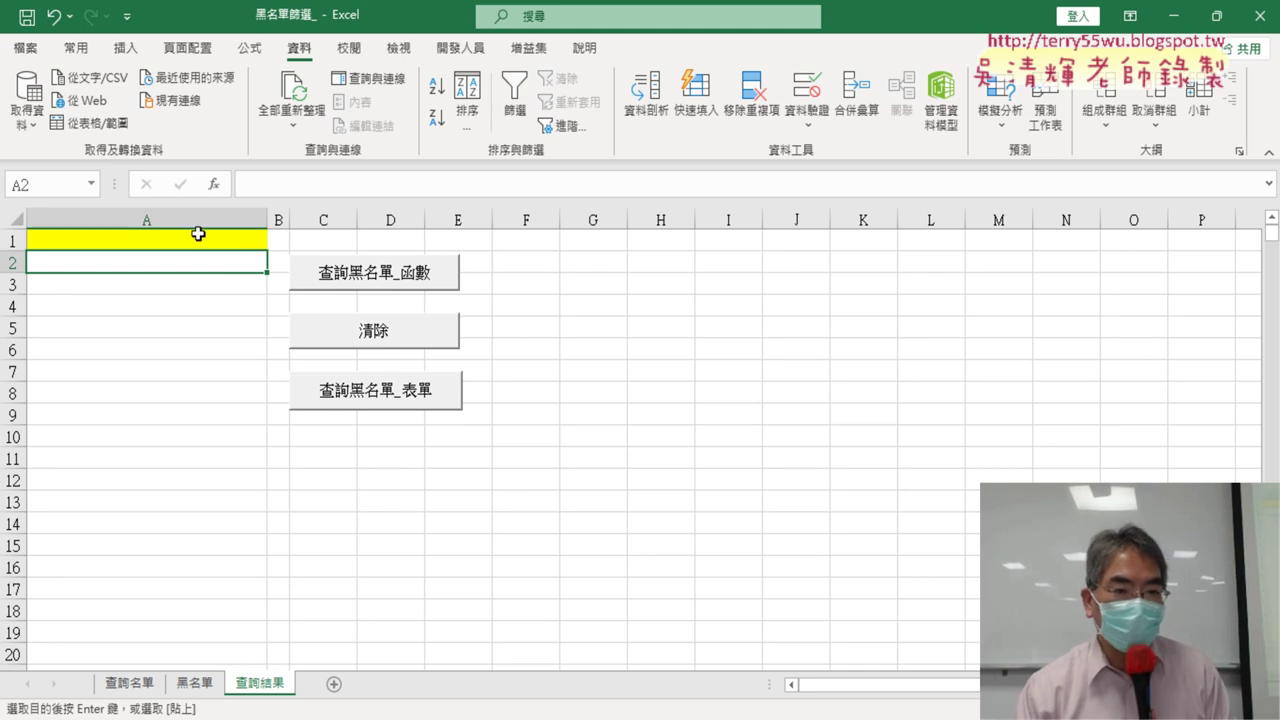
left_click(165, 236)
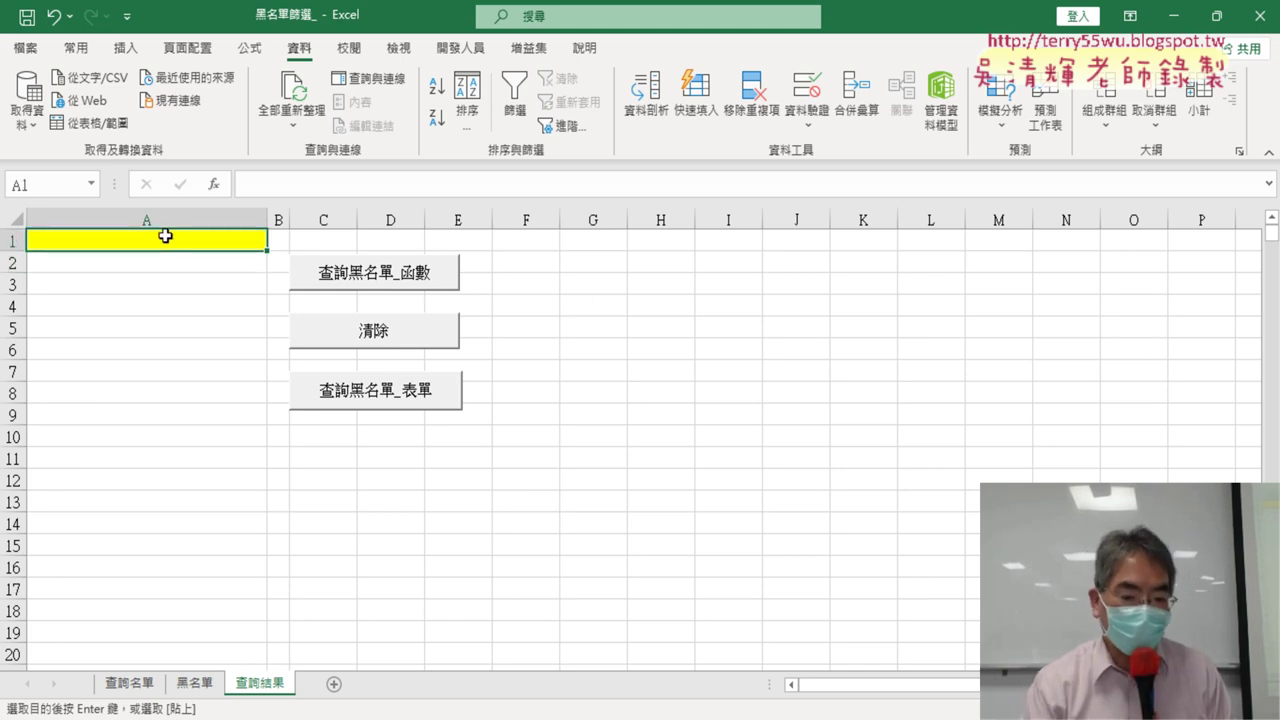
key("ctrl+v")
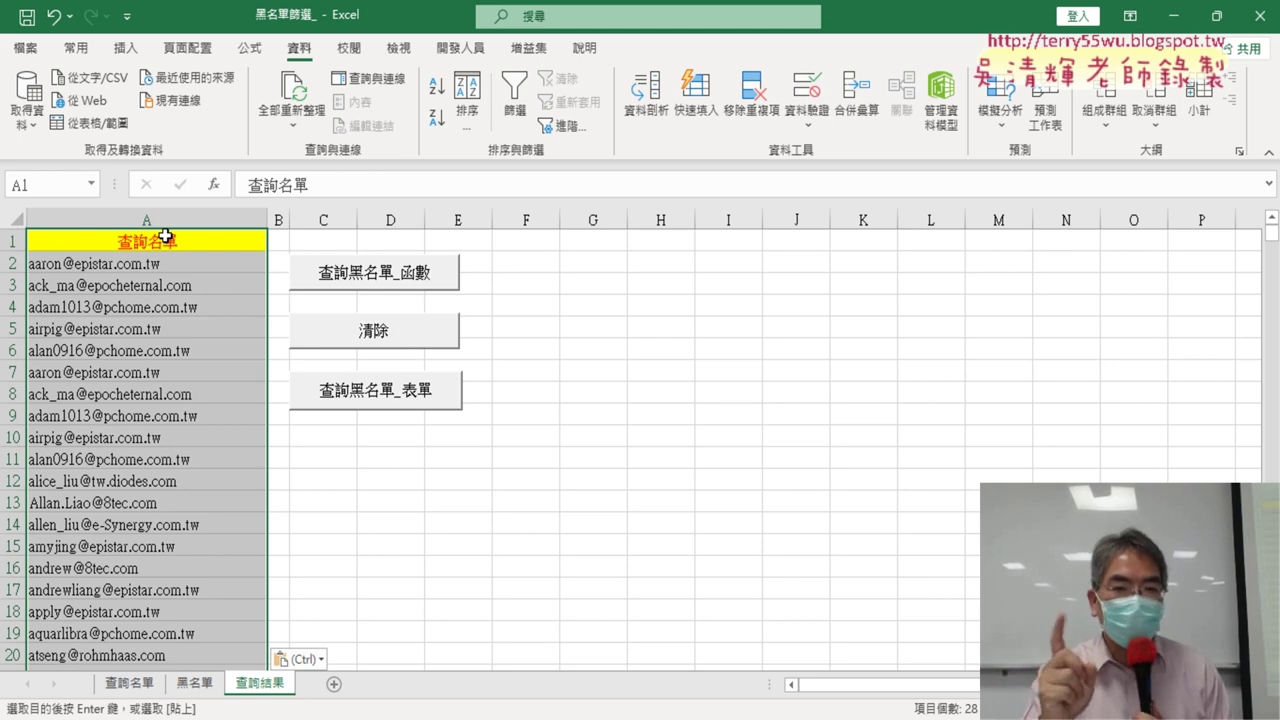
left_click_drag(505, 444, 586, 476)
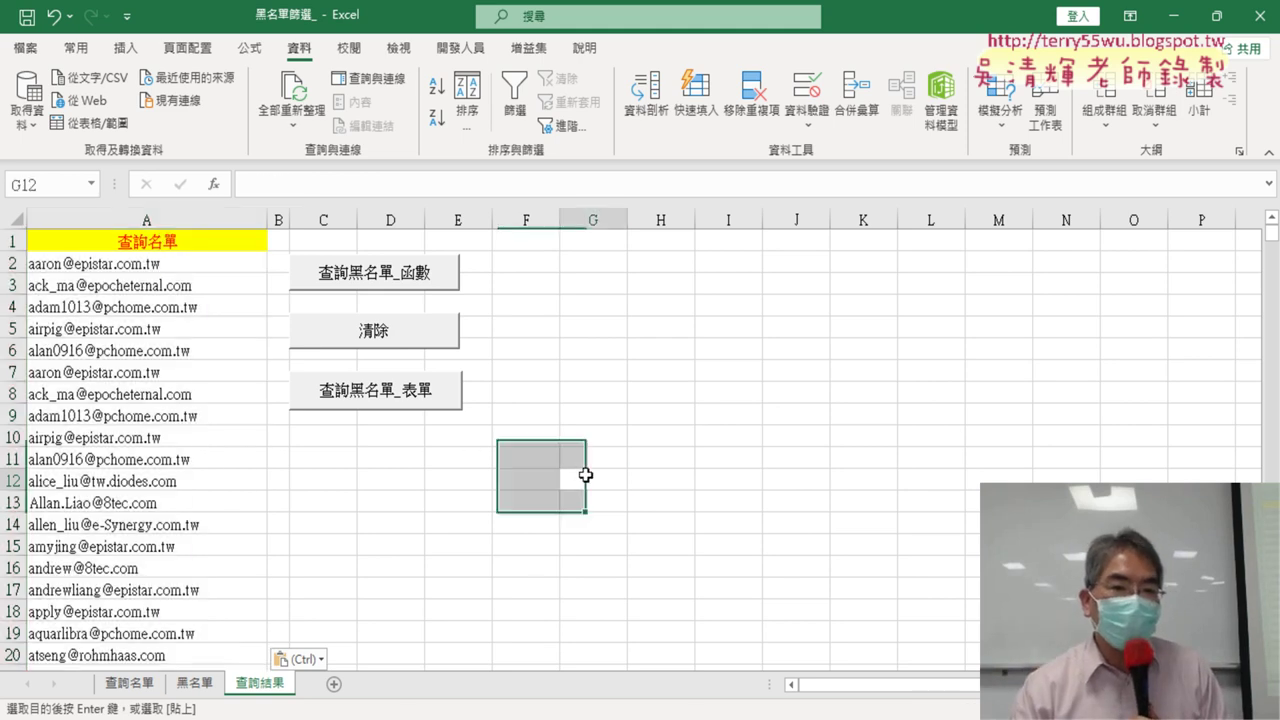
left_click(586, 476)
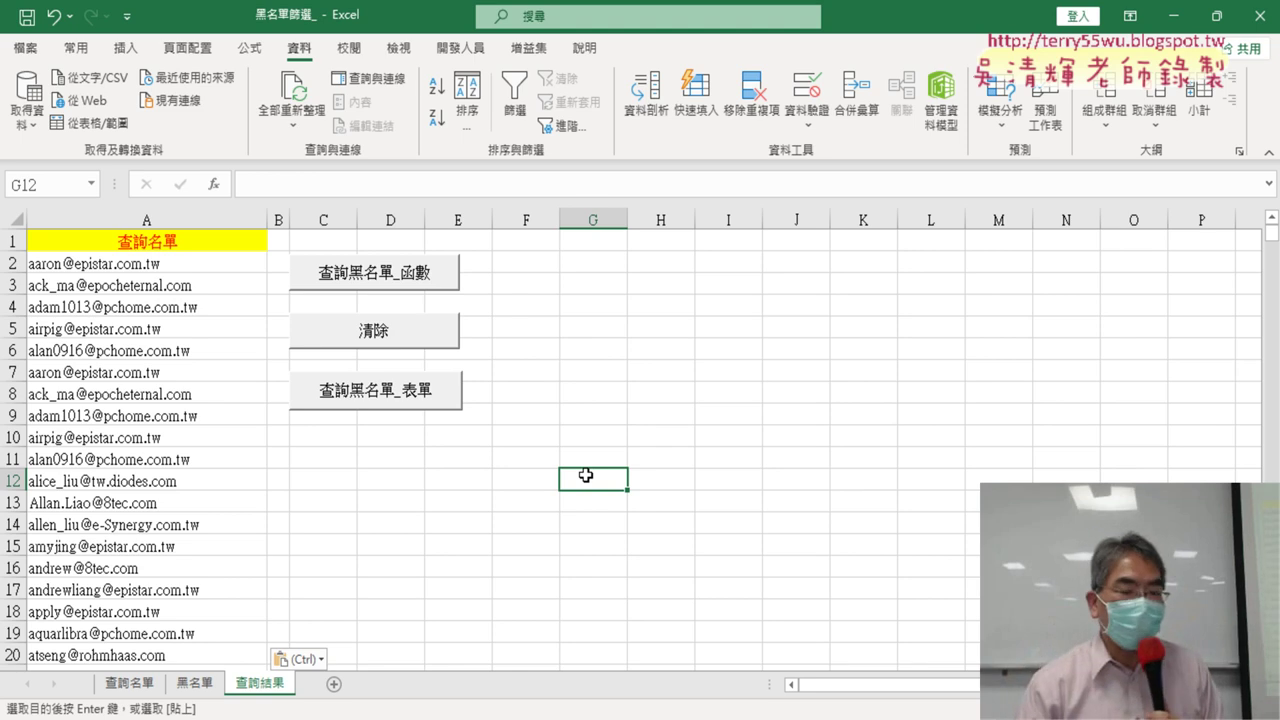
left_click(548, 438)
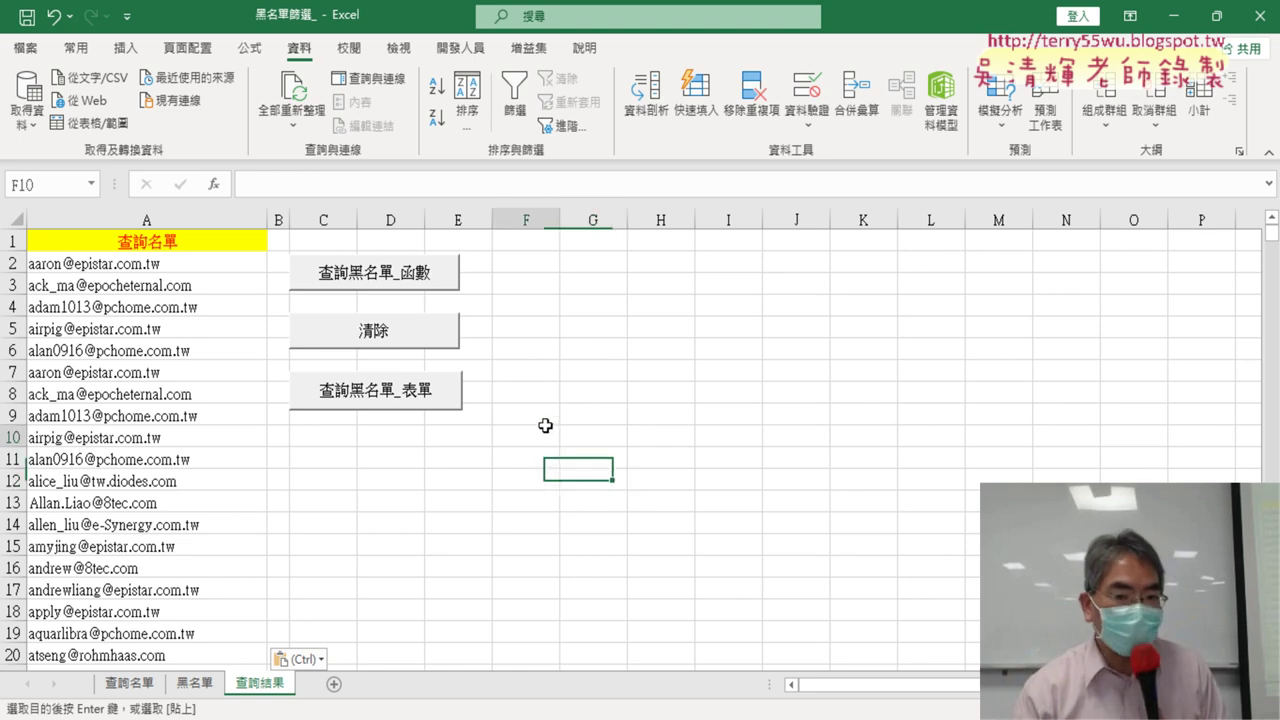
Check the pasted list's header cell A1, then go back to the filtered 查詢名單 sheet
left_click(215, 240)
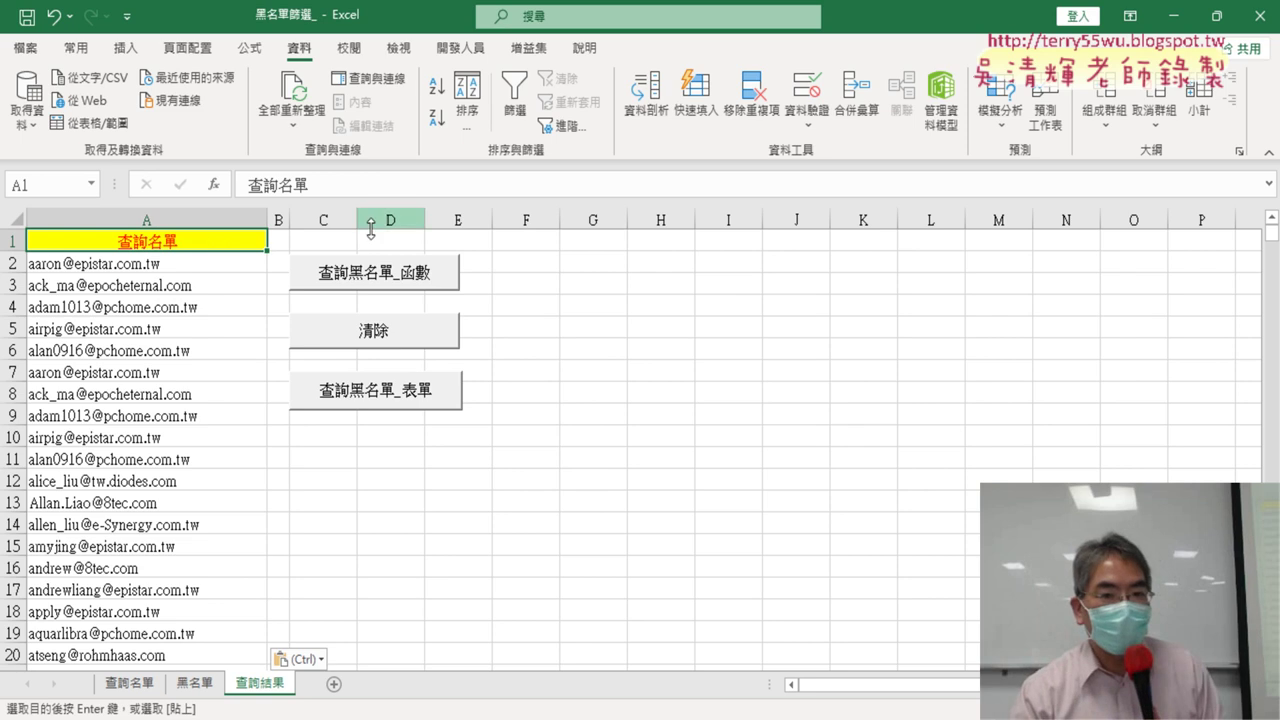
left_click_drag(592, 305, 635, 316)
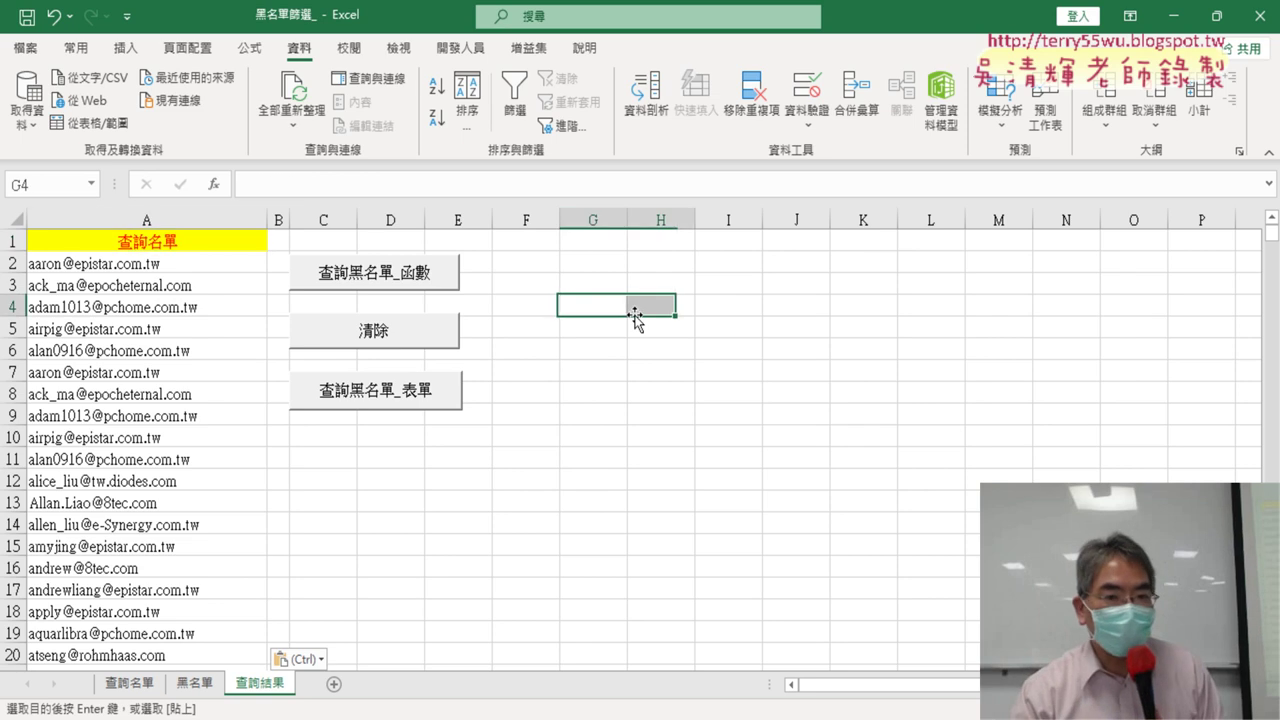
left_click(195, 245)
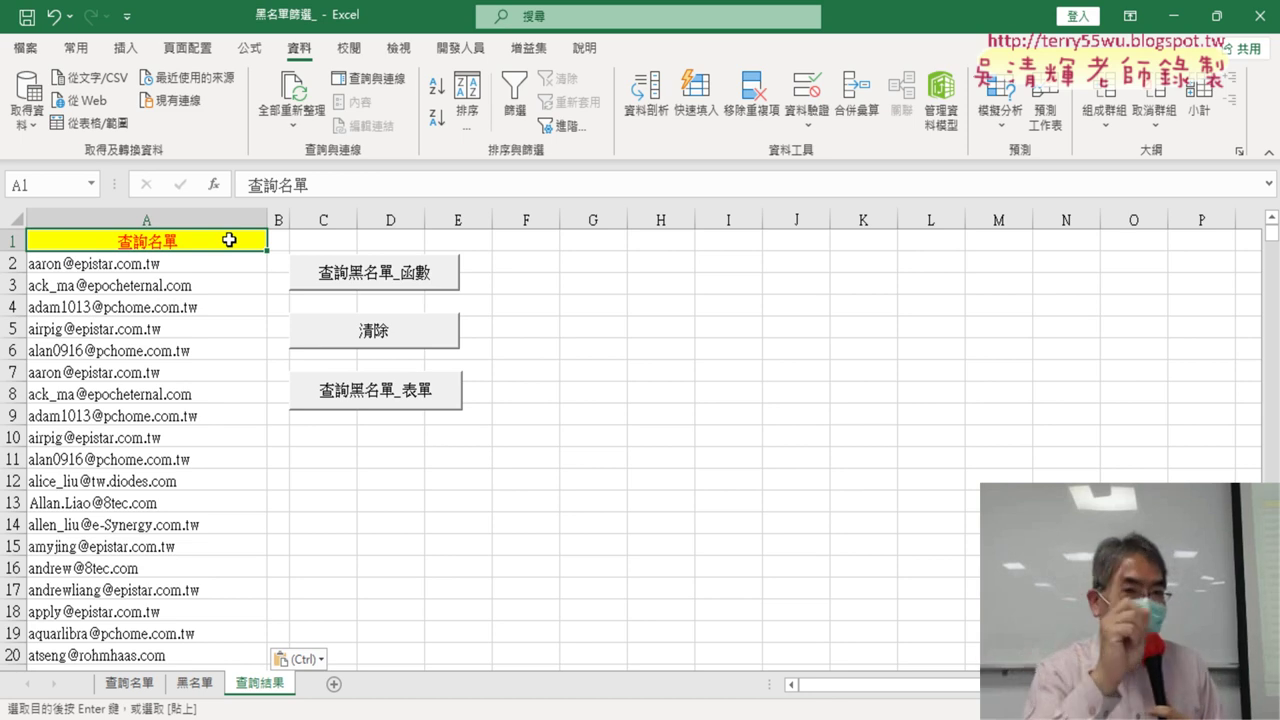
left_click(591, 424)
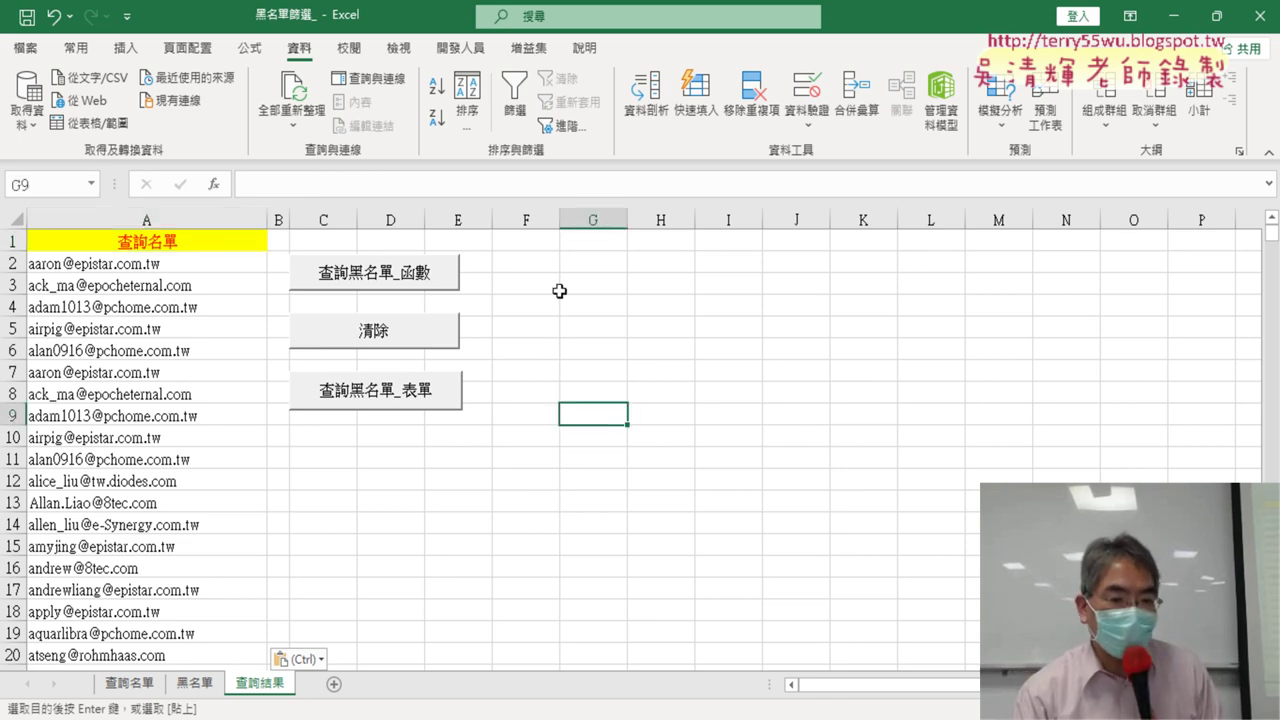
left_click(129, 683)
Check B2's formula and remove the filter on 查詢名單 to show all rows again
left_click(585, 519)
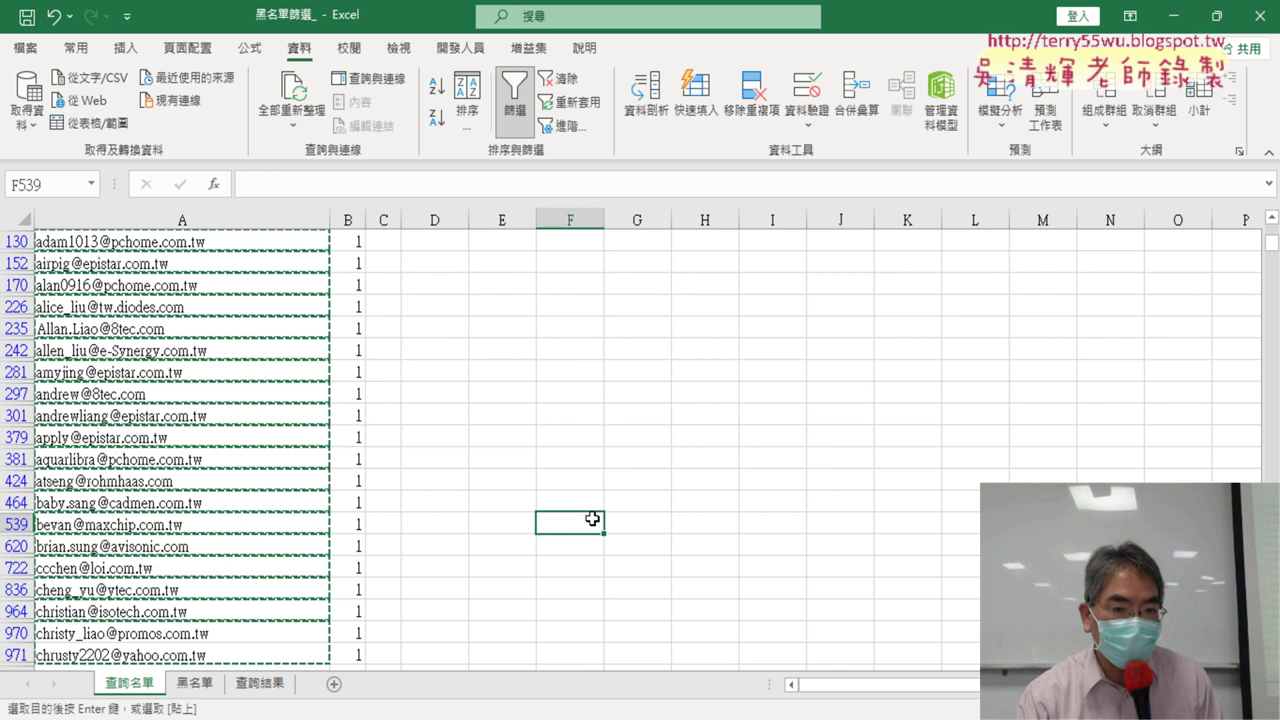
scroll(536, 506, "up", 3)
left_click(343, 261)
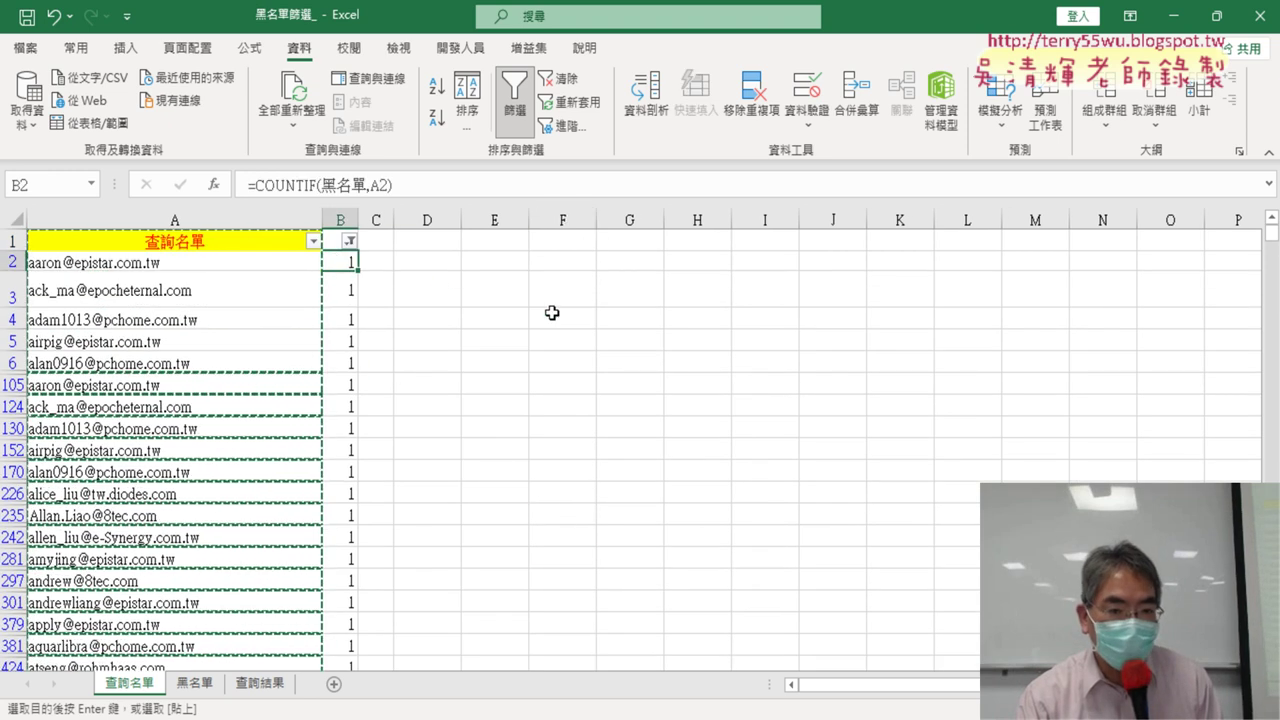
left_click(585, 320)
left_click(514, 100)
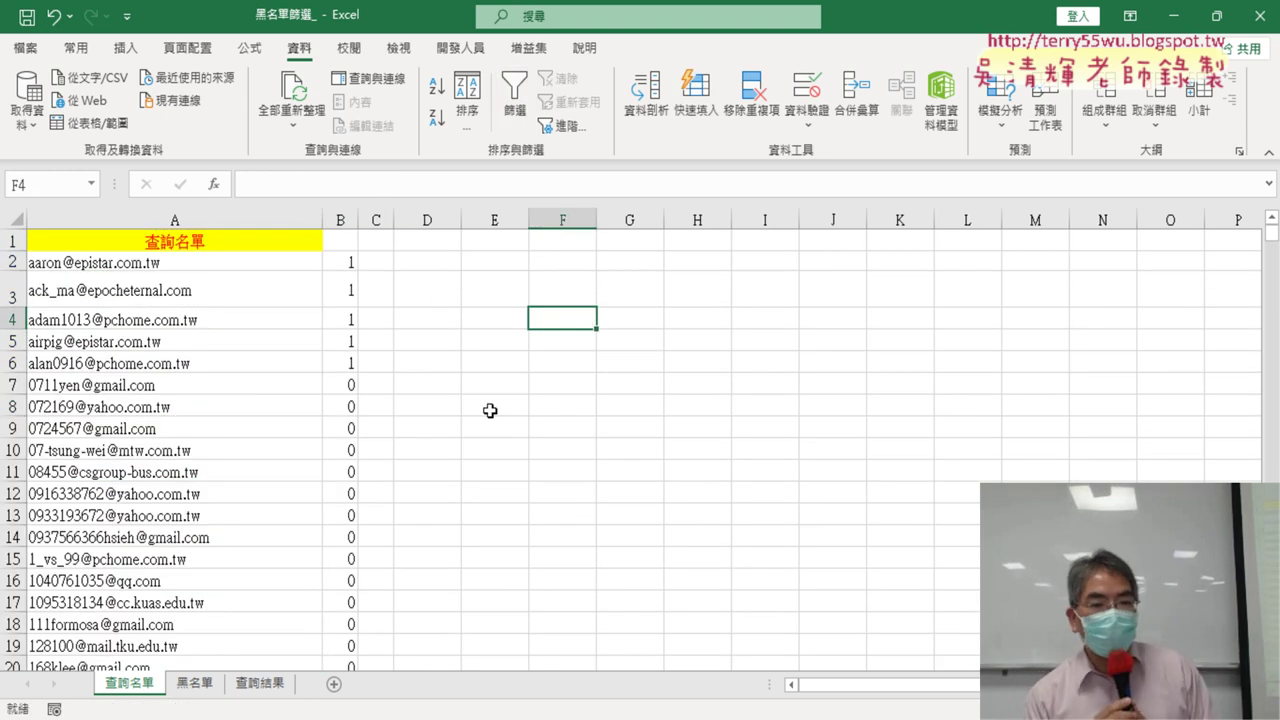
Empty 查詢結果's column A with the 清除 button, then return to the 查詢名單 sheet
left_click(266, 683)
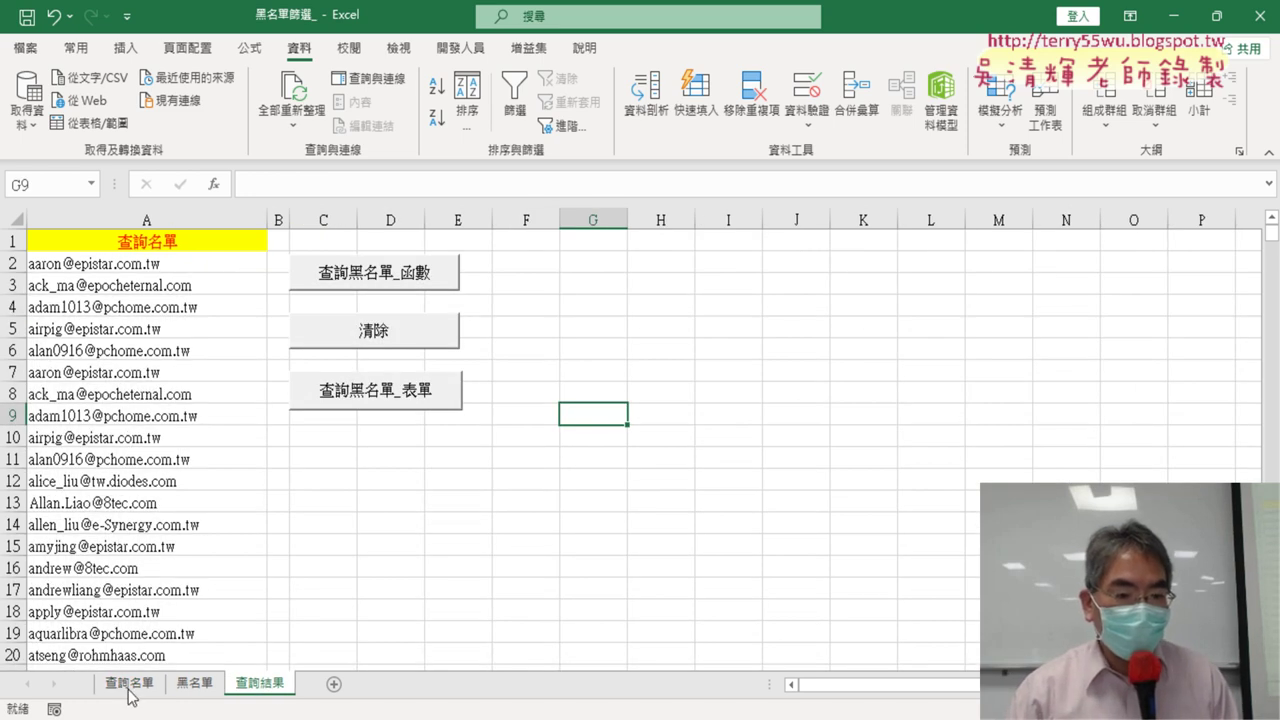
left_click(406, 337)
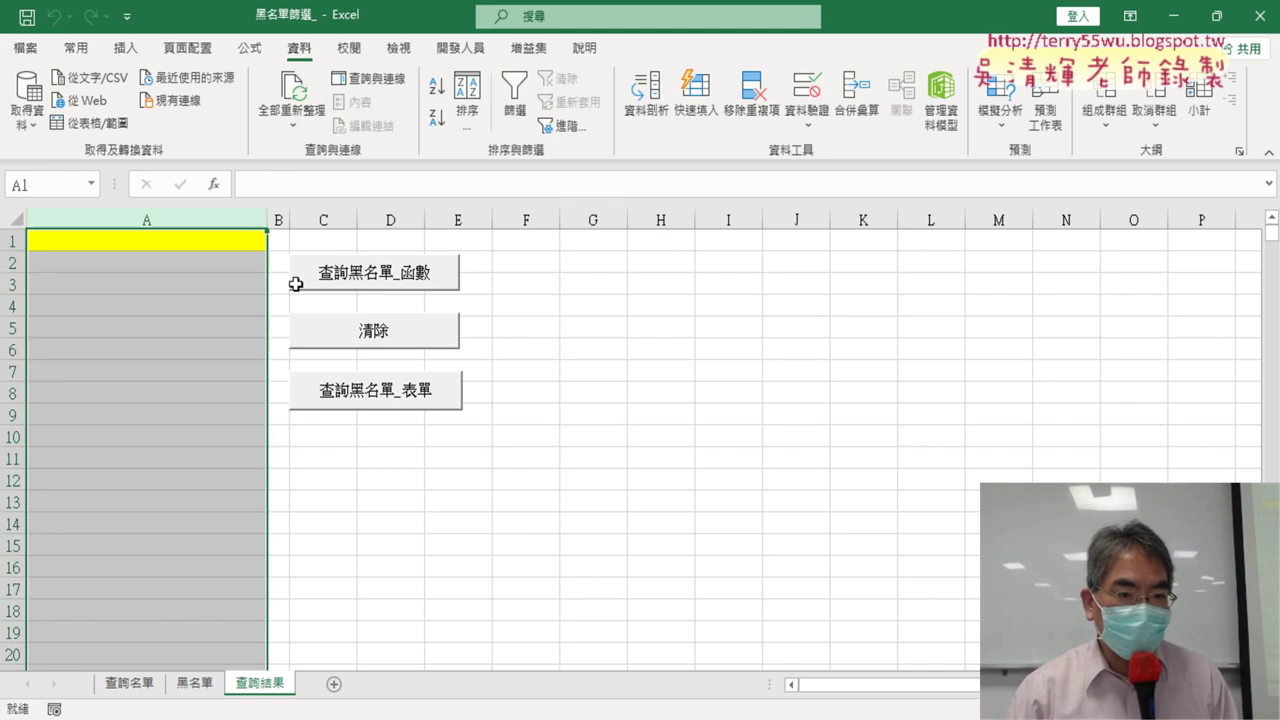
left_click(501, 544)
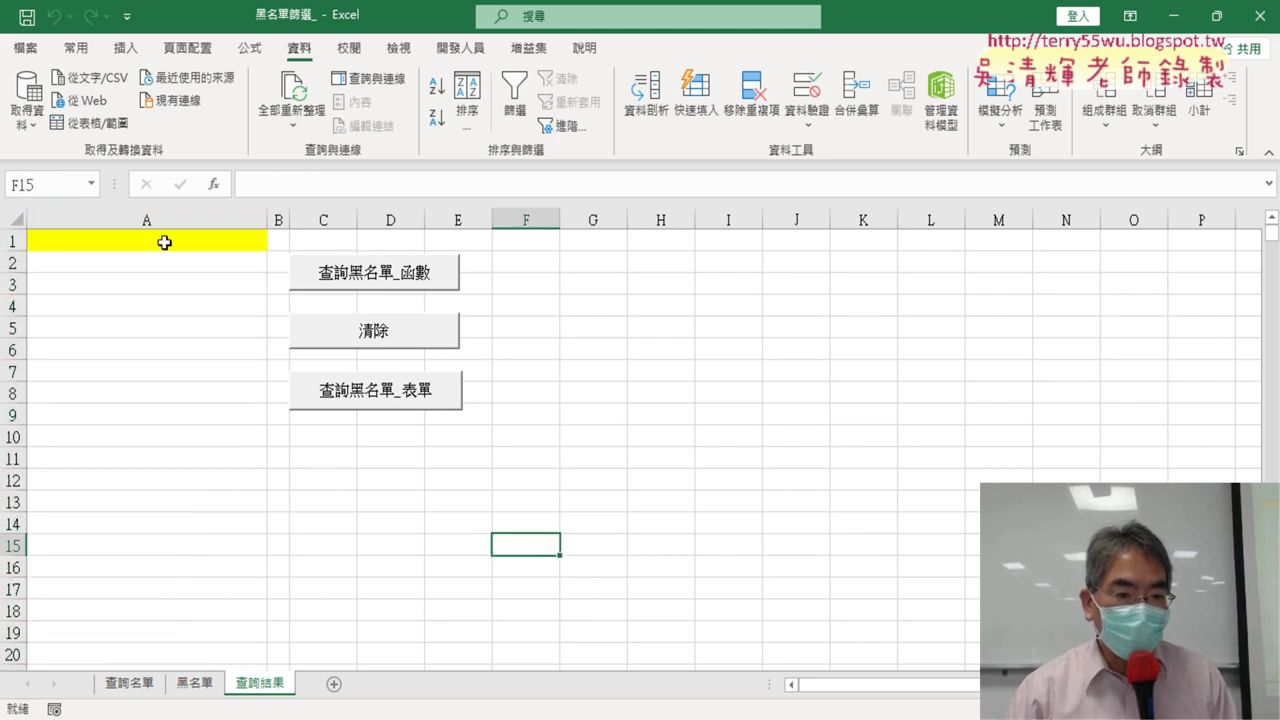
left_click(140, 684)
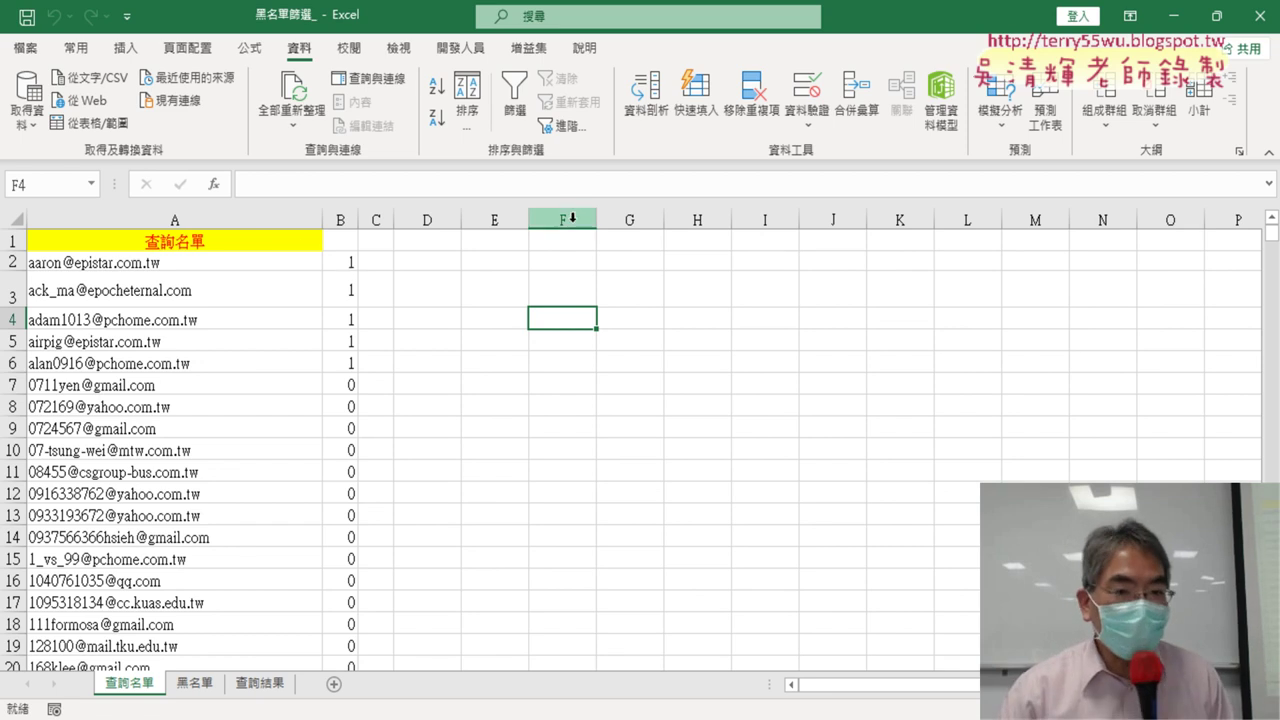
Inspect B2's =COUNTIF(黑名單,A2) formula, then go back to the 查詢結果 sheet
left_click(350, 262)
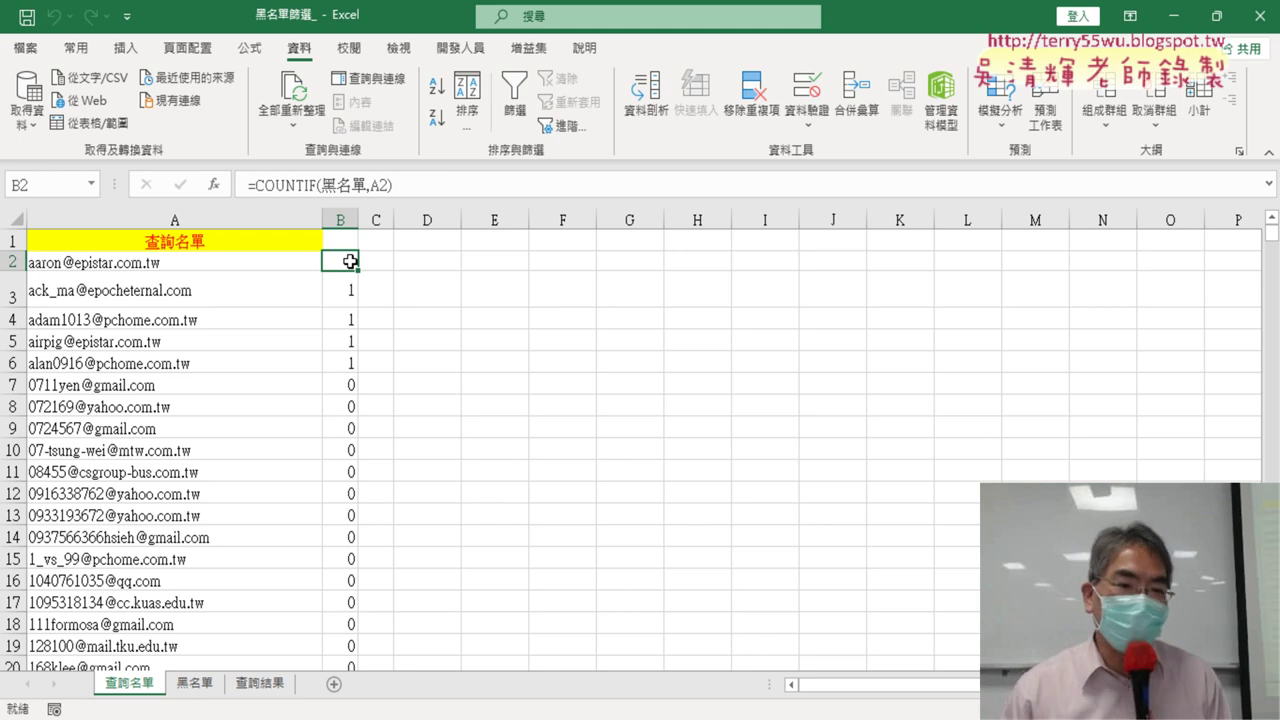
left_click(549, 310)
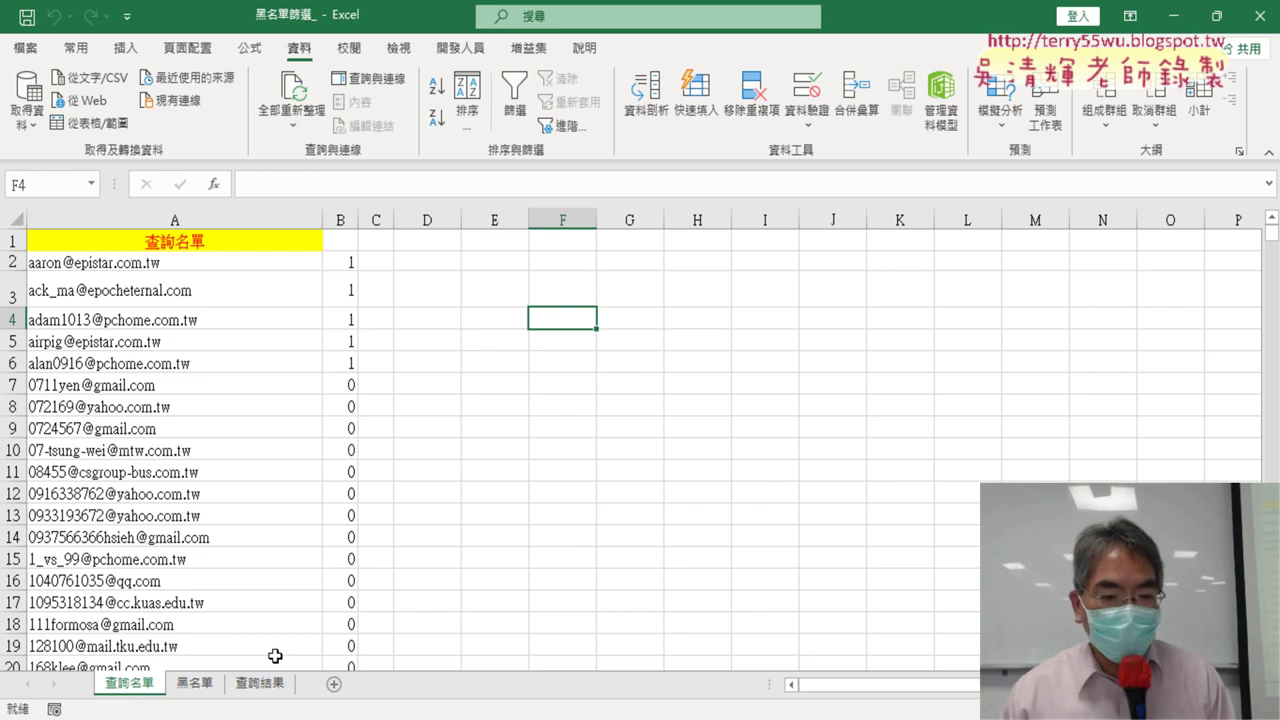
left_click(268, 685)
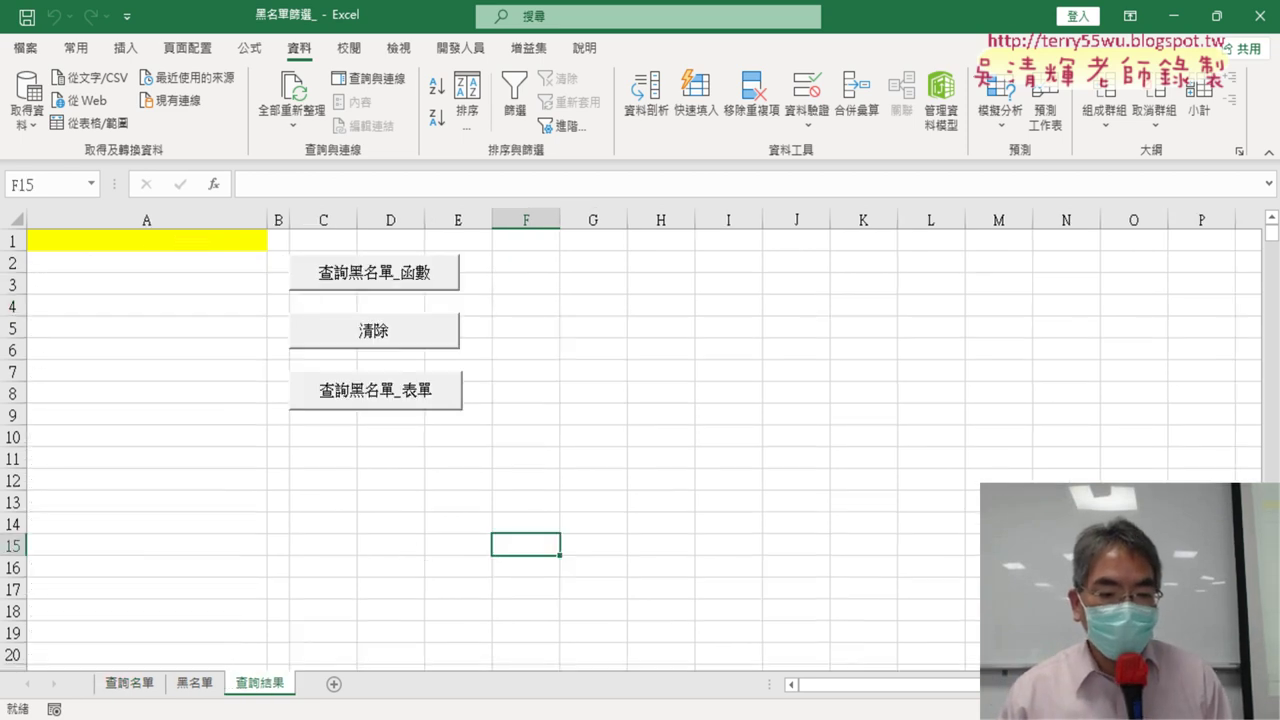
In the Google Doc, scroll to the recorded macro code and select the name 黑名單篩選巨集
key("alt+Tab")
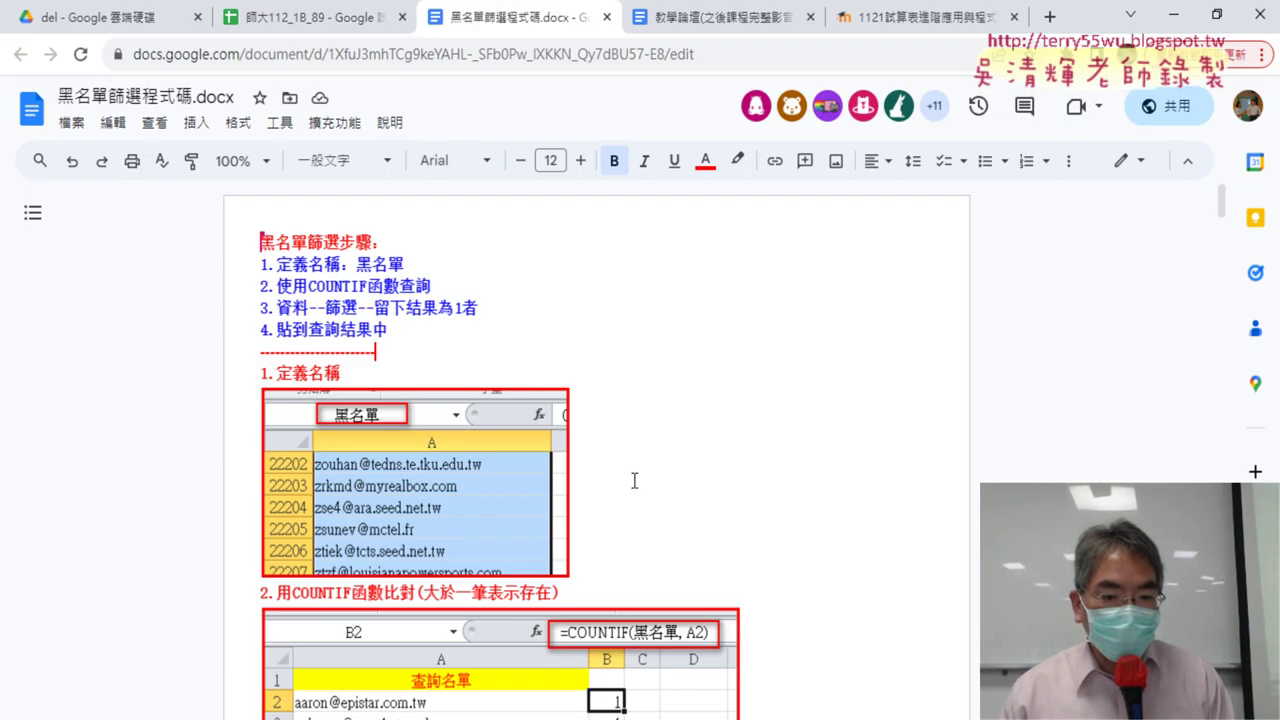
scroll(690, 398, "down", 5)
scroll(690, 398, "down", 5)
scroll(690, 398, "down", 2)
scroll(597, 386, "down", 1)
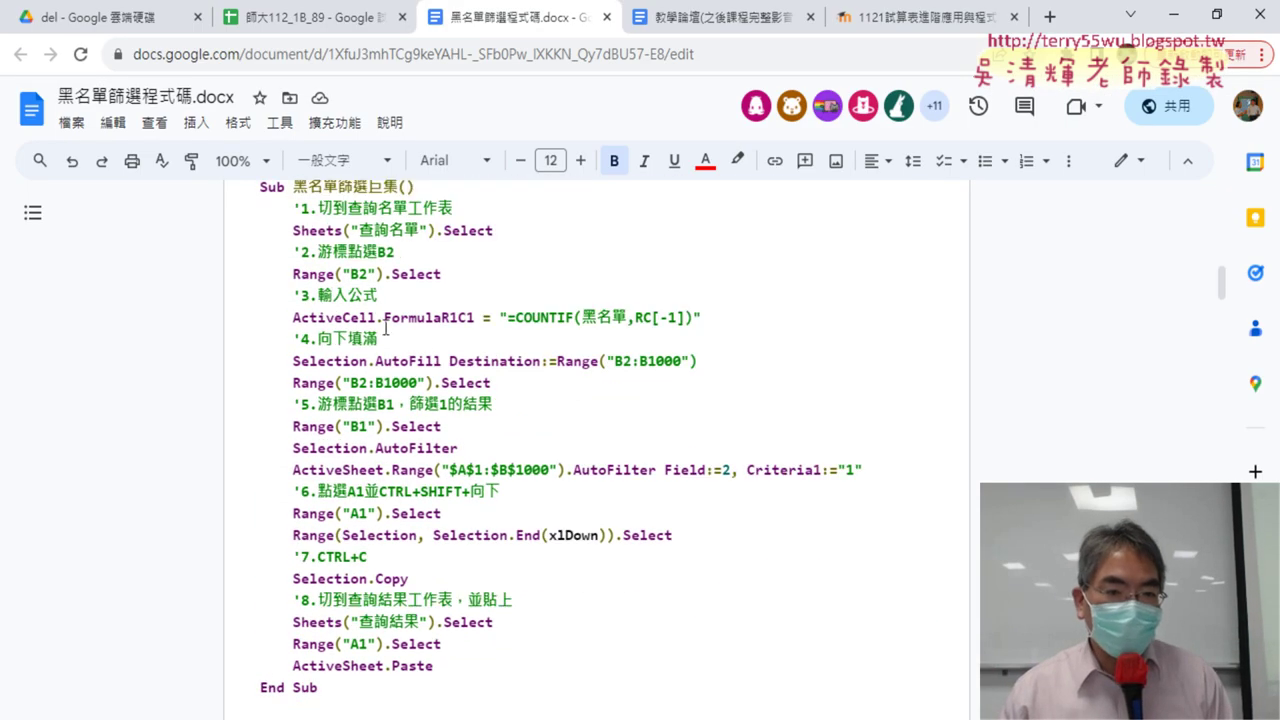
mouse_move(296, 193)
left_mouse_down()
mouse_move(316, 355)
mouse_move(400, 365)
left_mouse_up()
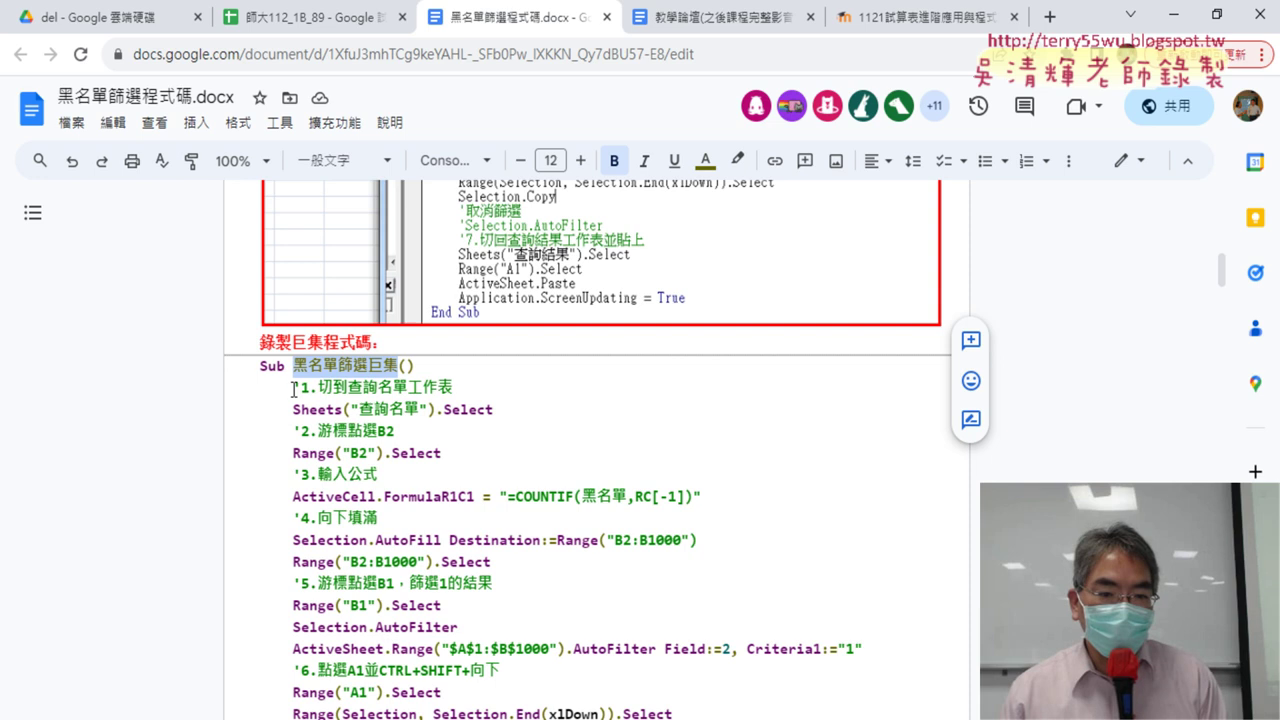
Back in Excel, start recording a macro named 黑名單篩選巨集 from the Developer tab
left_click(1172, 18)
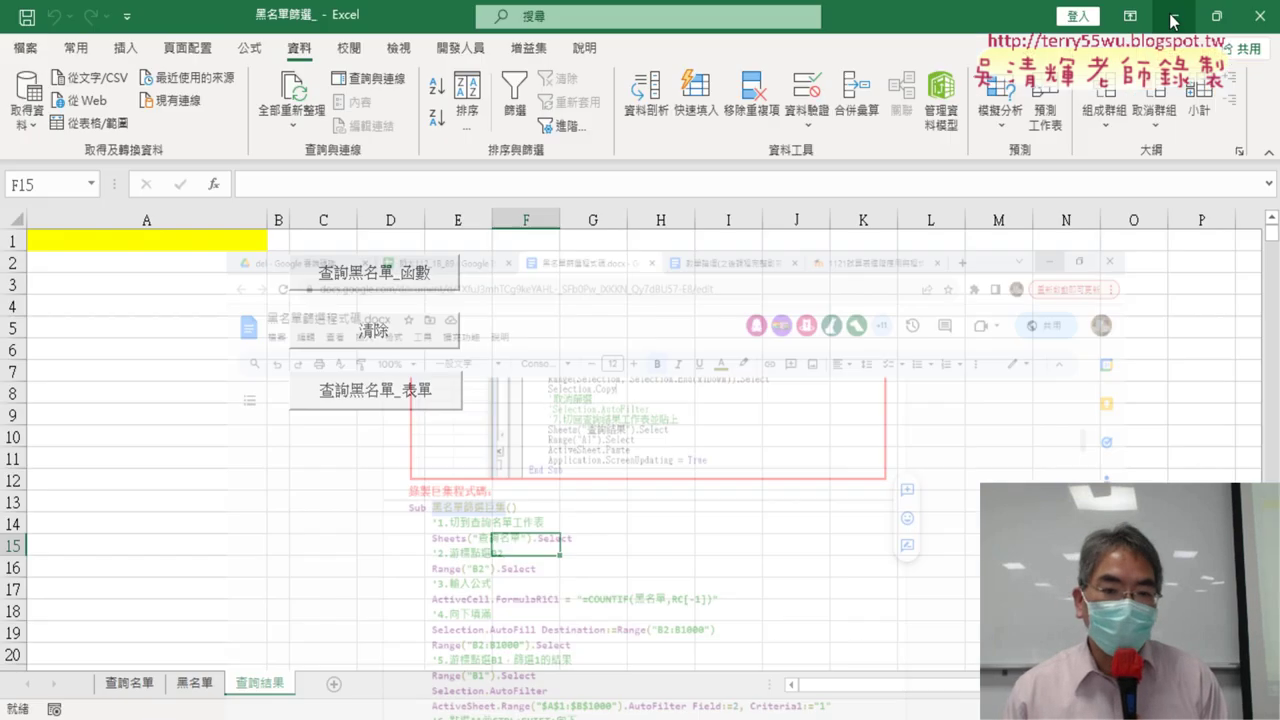
left_click(580, 396)
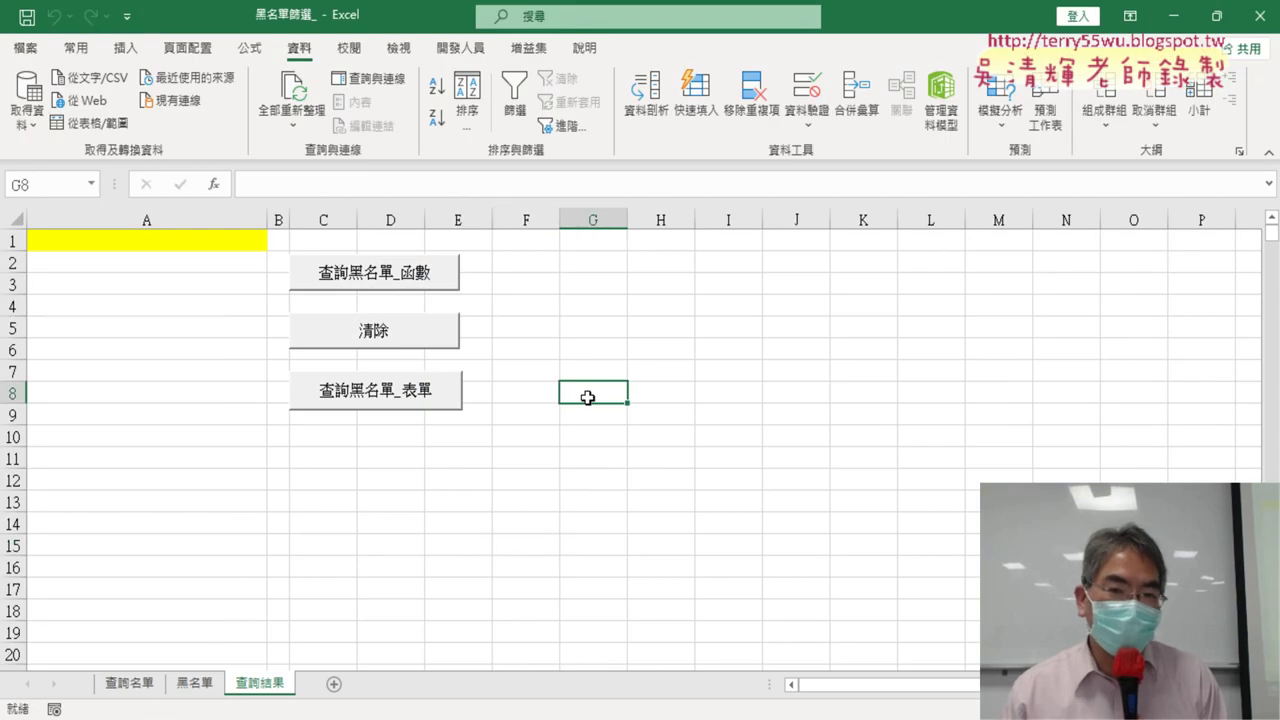
left_click(460, 48)
left_click(152, 78)
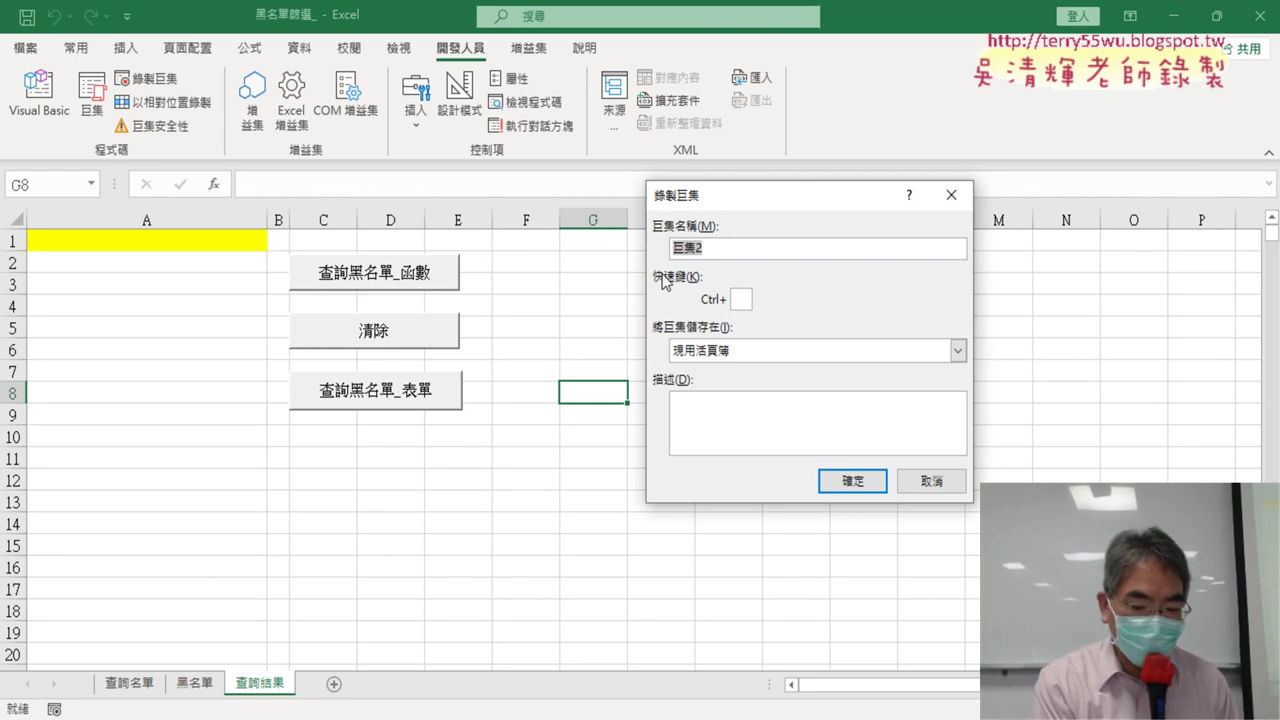
type("黑名單篩選巨集")
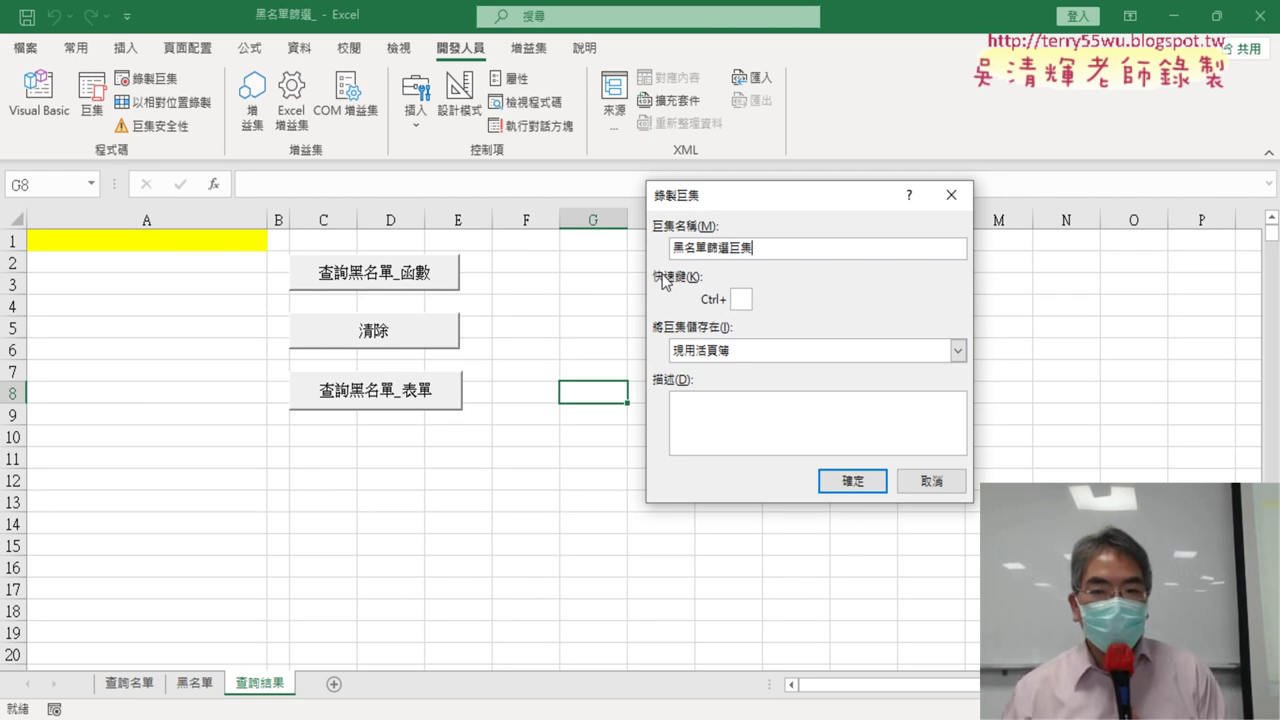
left_click(845, 488)
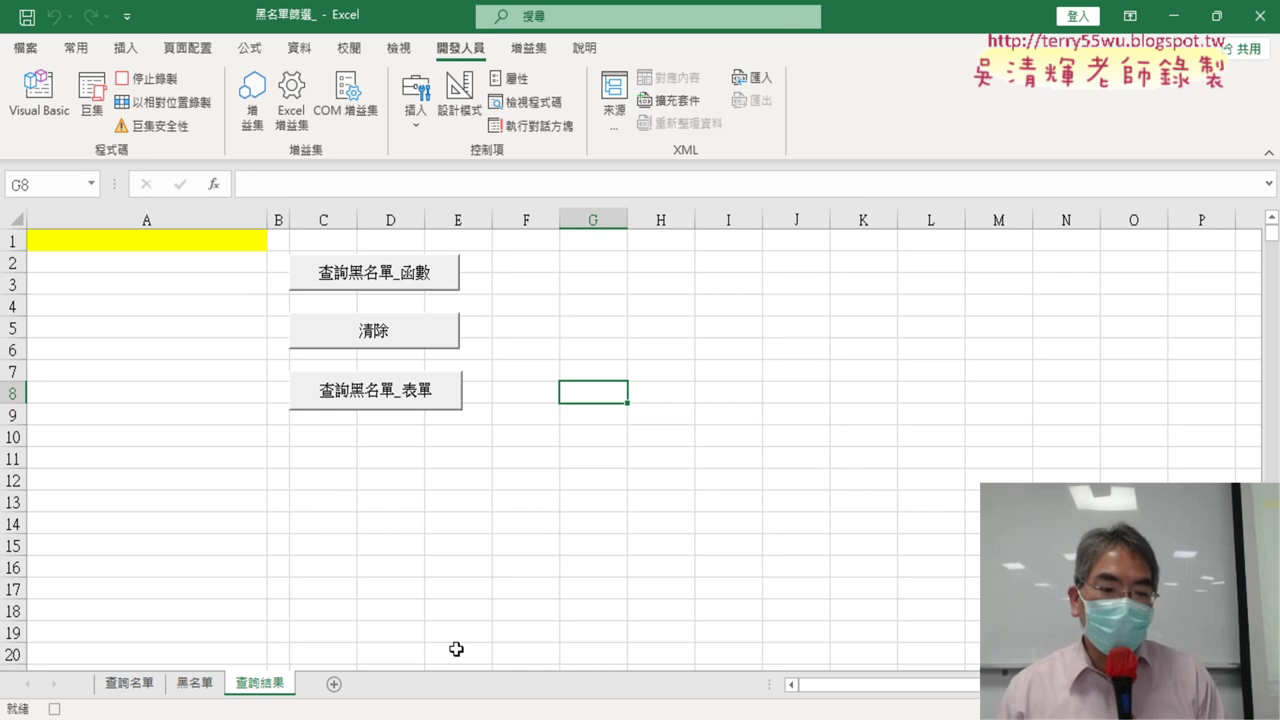
On 查詢名單, re-commit B2's COUNTIF formula and fill it down column B, flagging 27 of 999 emails
left_click(128, 683)
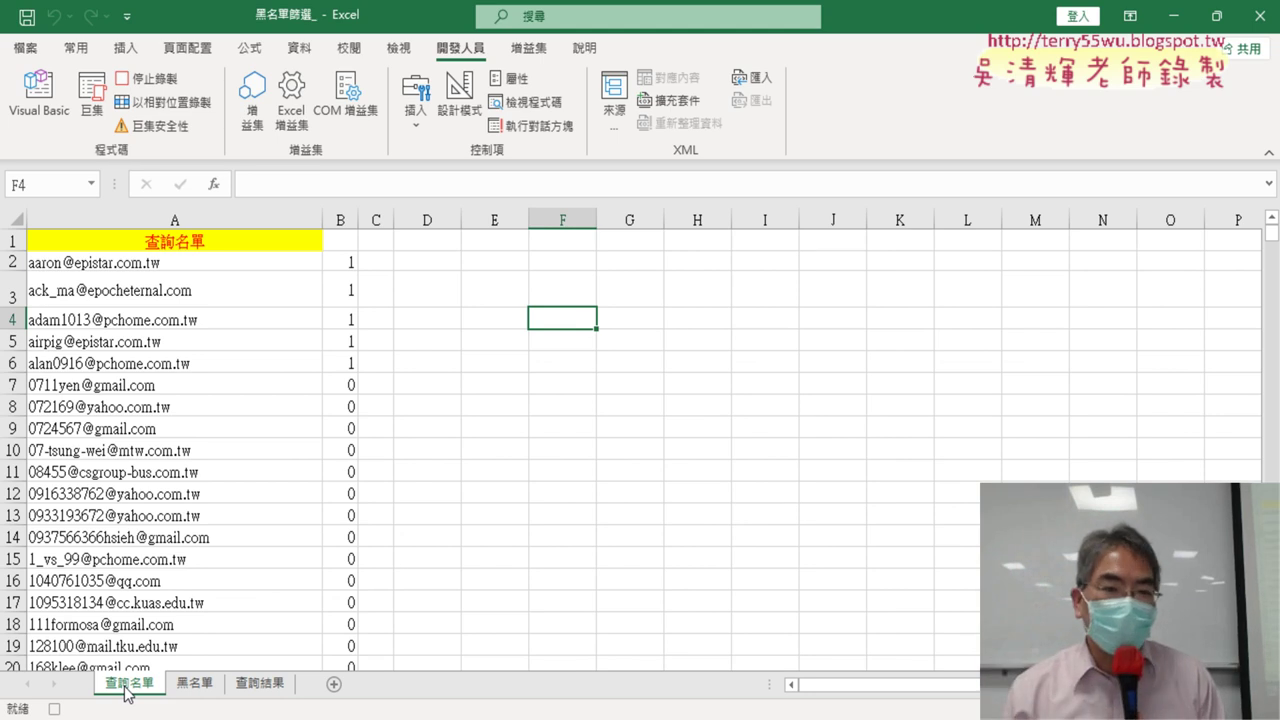
left_click(340, 262)
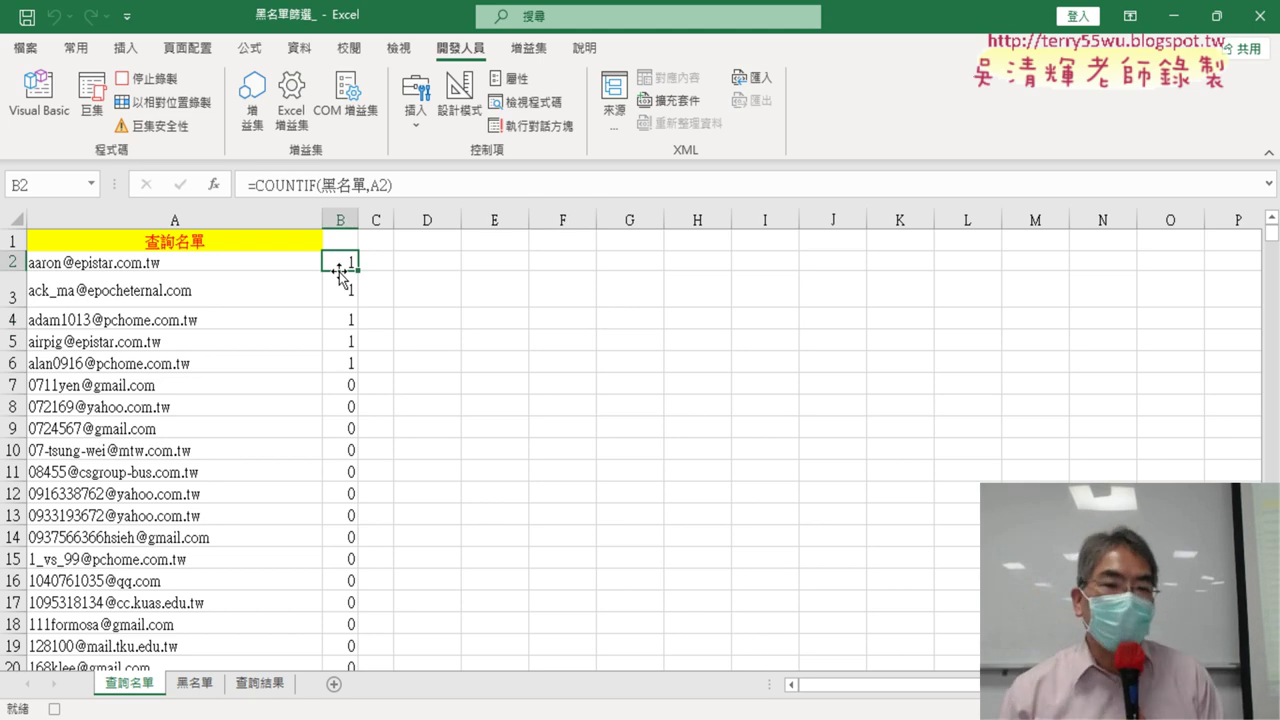
left_click(293, 185)
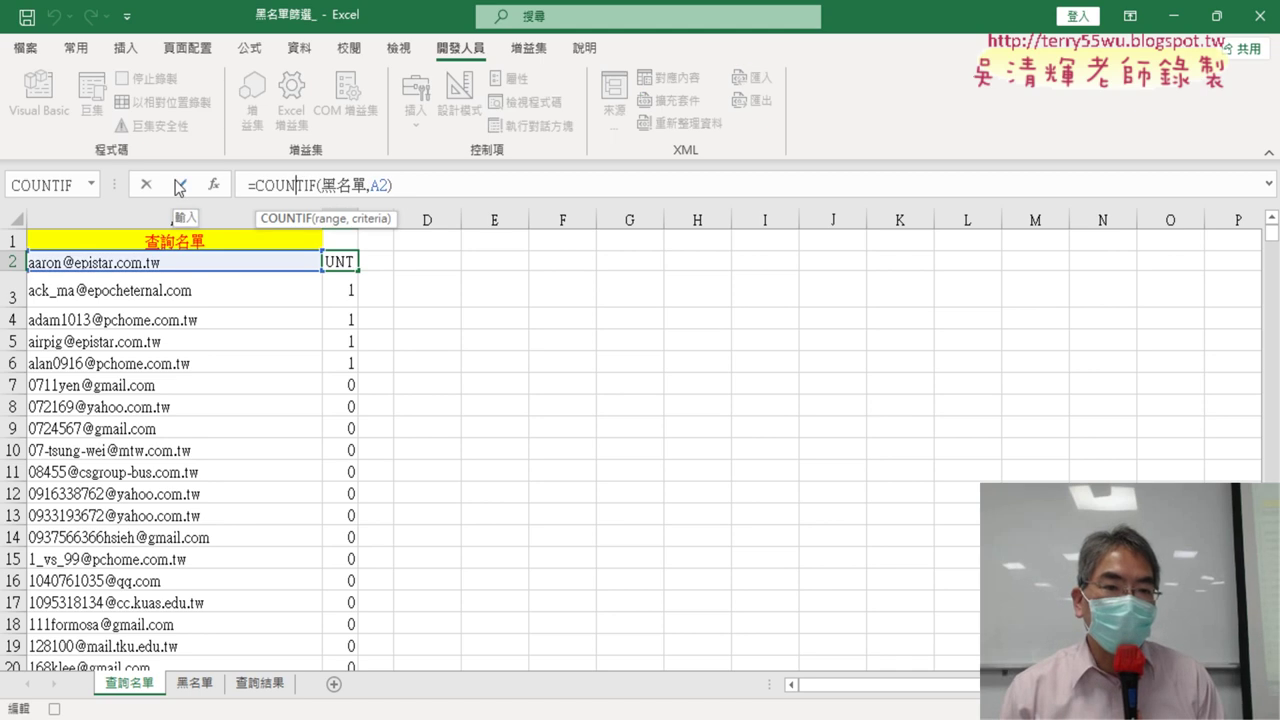
left_click(179, 188)
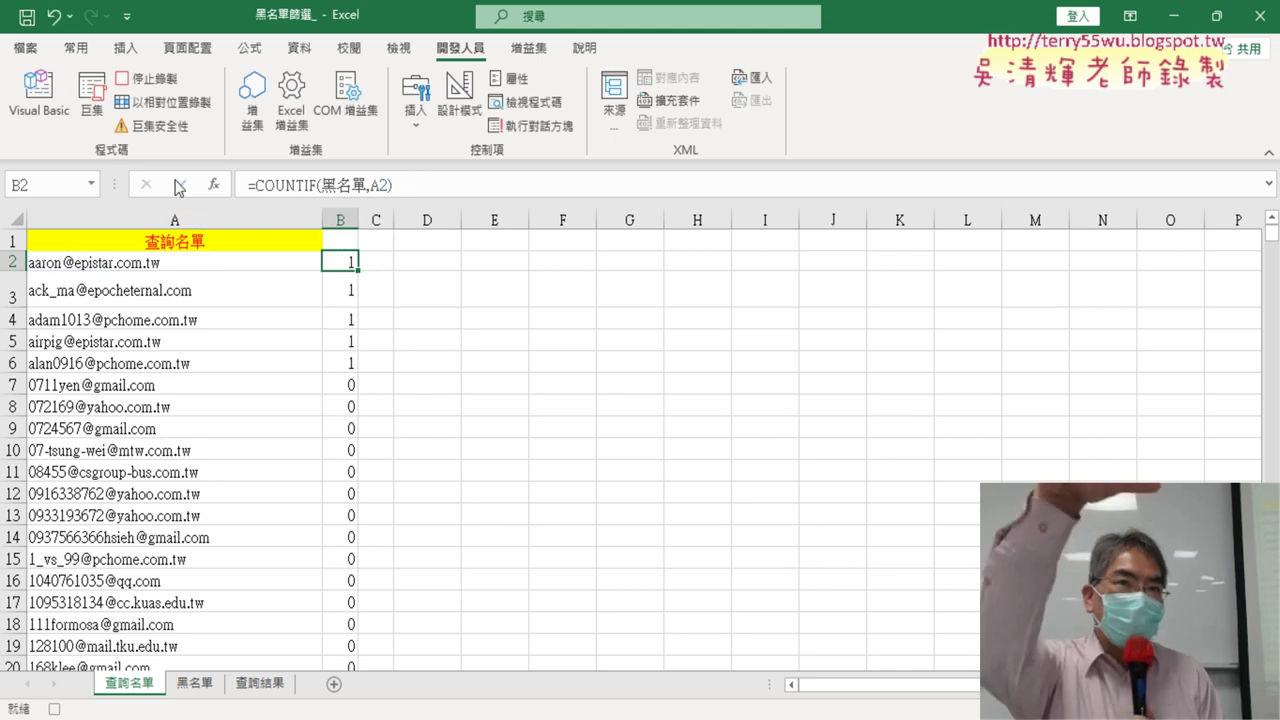
double_click(359, 268)
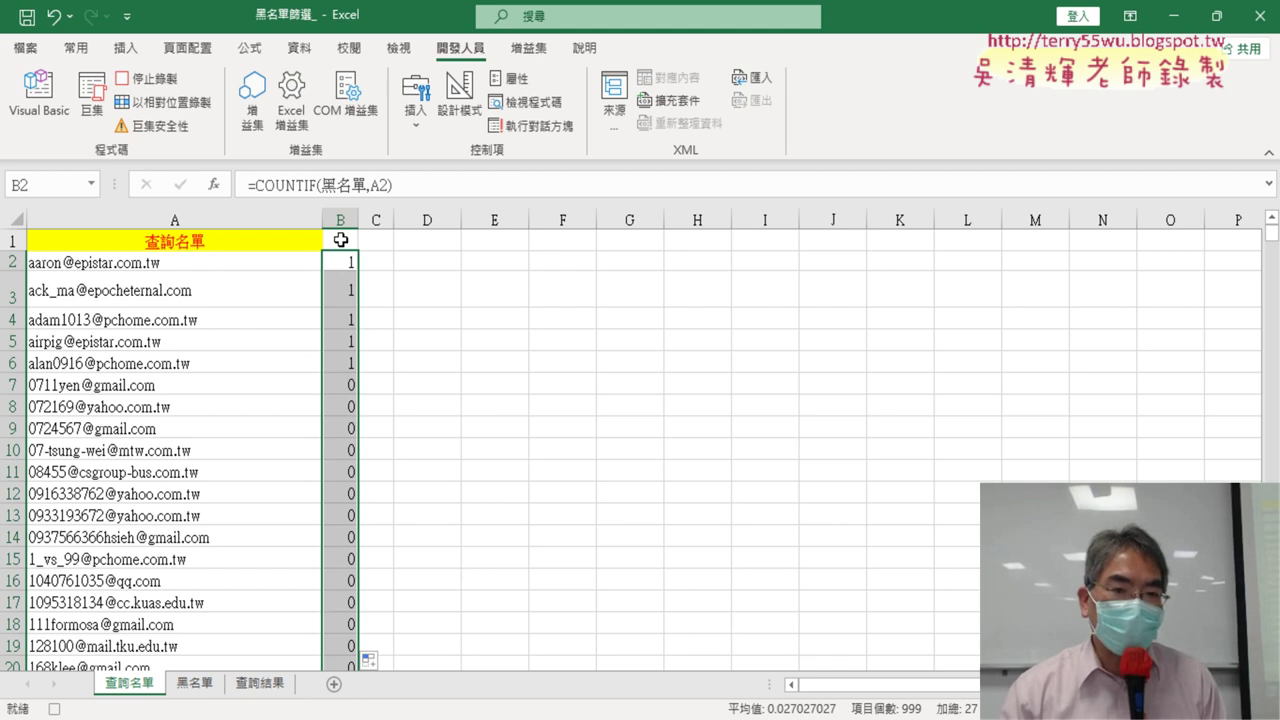
left_click(340, 240)
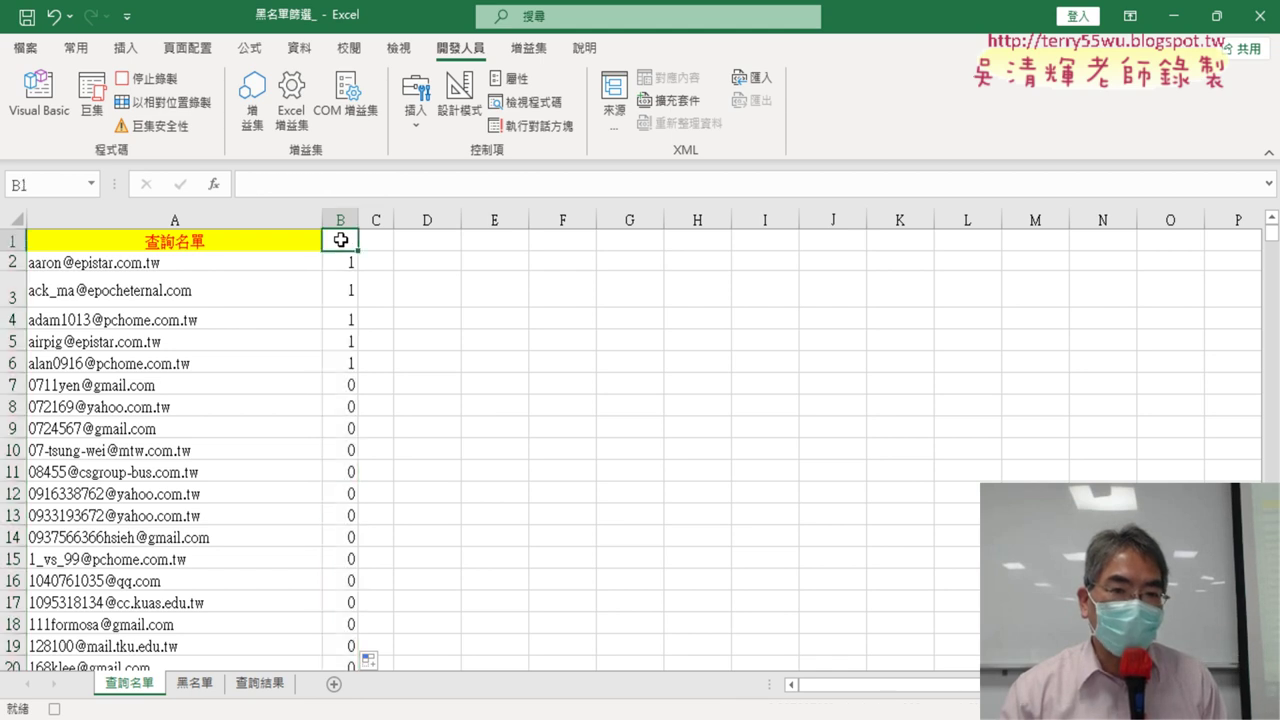
Filter the 查詢名單 list so column B shows only rows with value 1
left_click(308, 50)
left_click(515, 100)
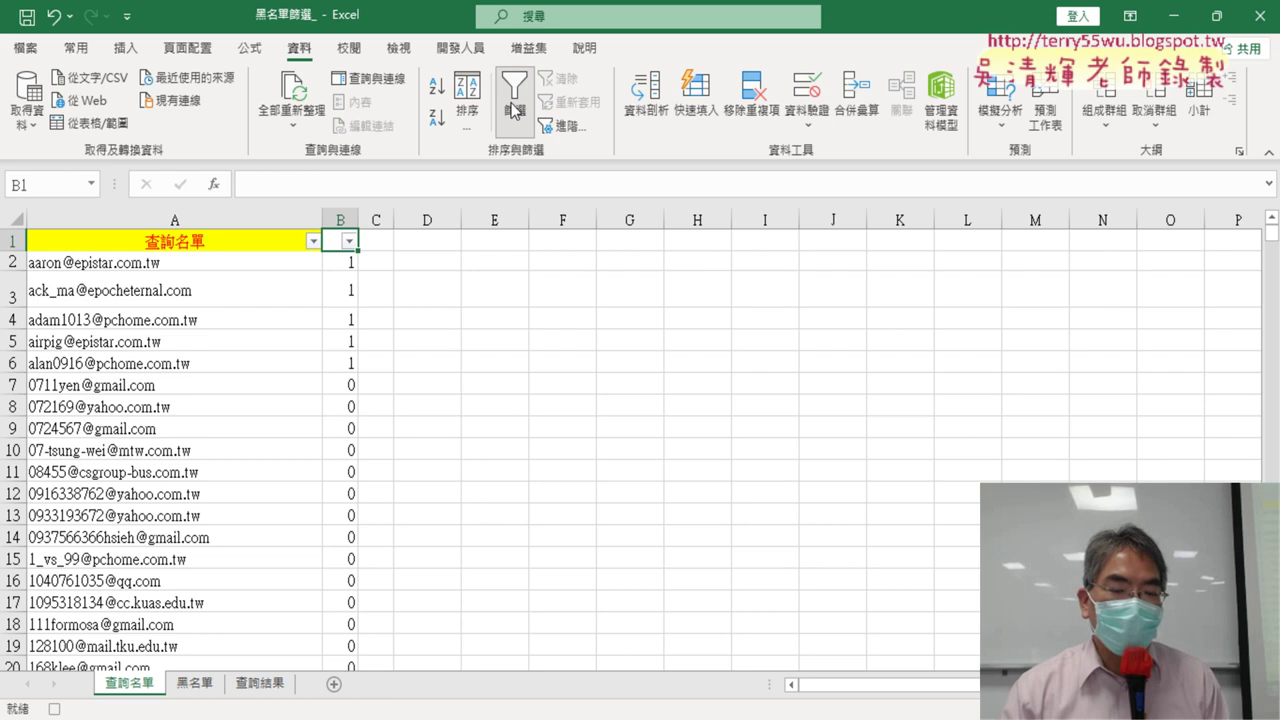
left_click(348, 242)
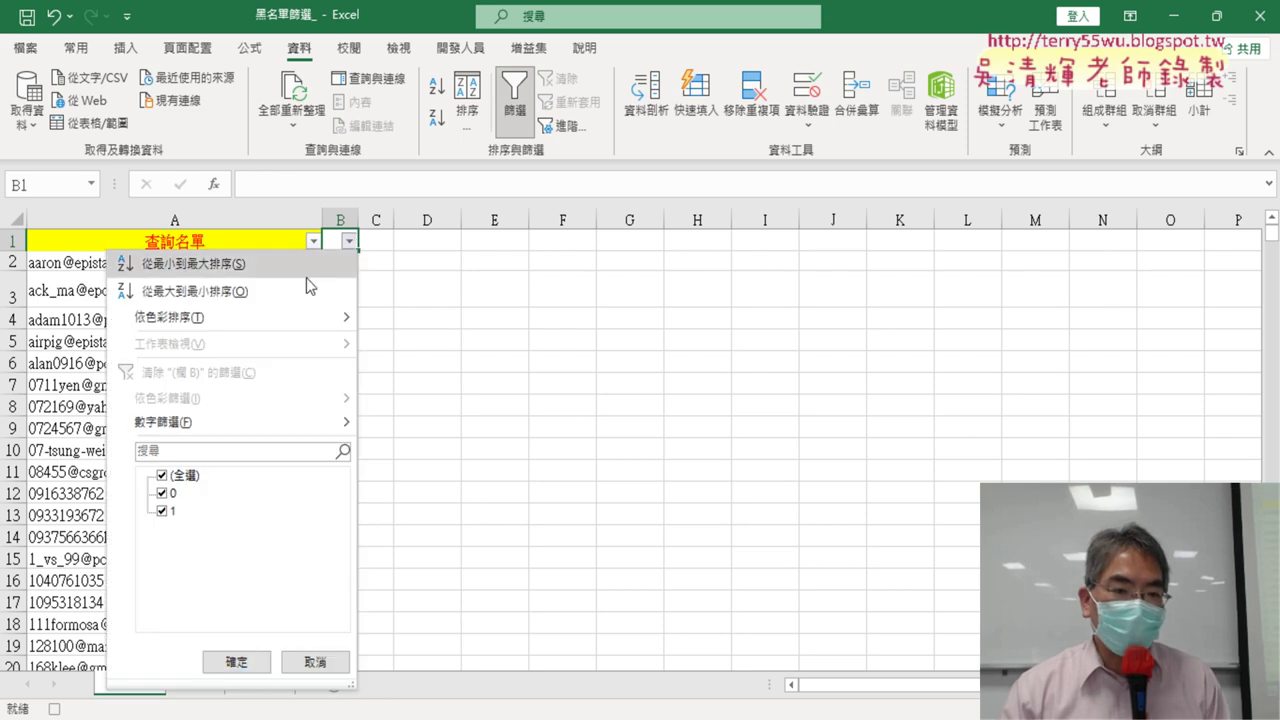
left_click(163, 478)
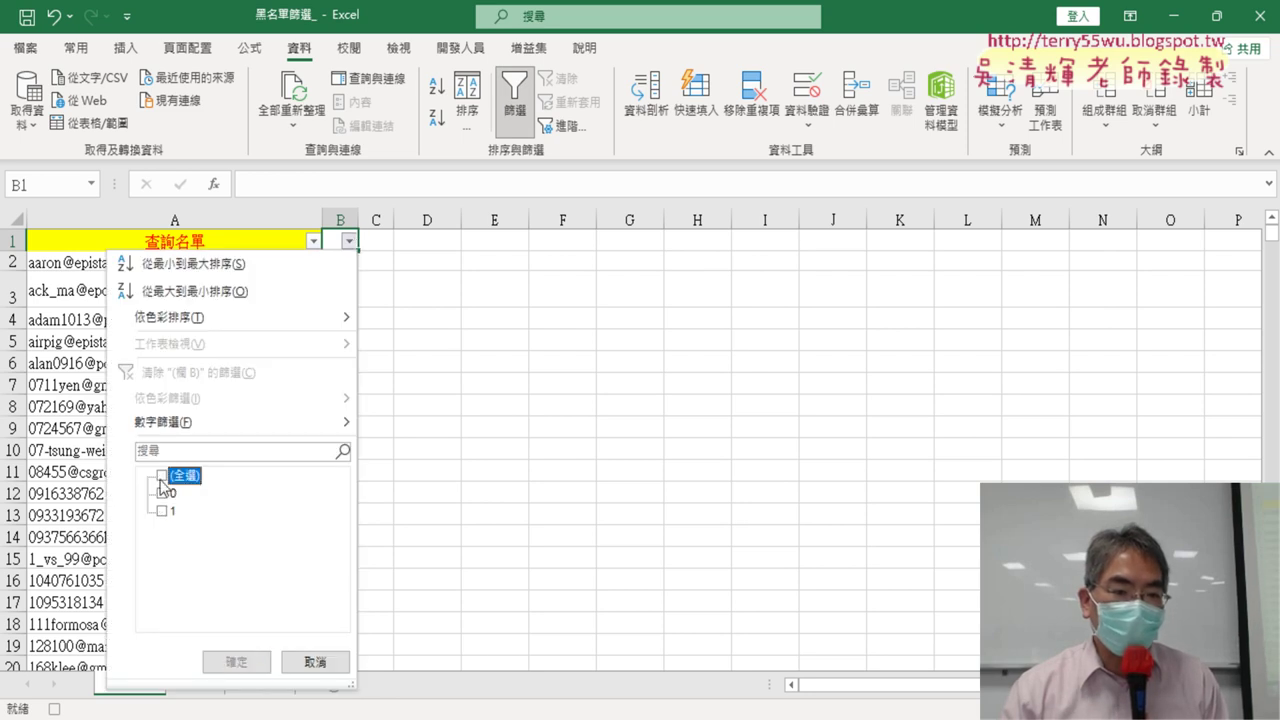
left_click(163, 513)
left_click(238, 661)
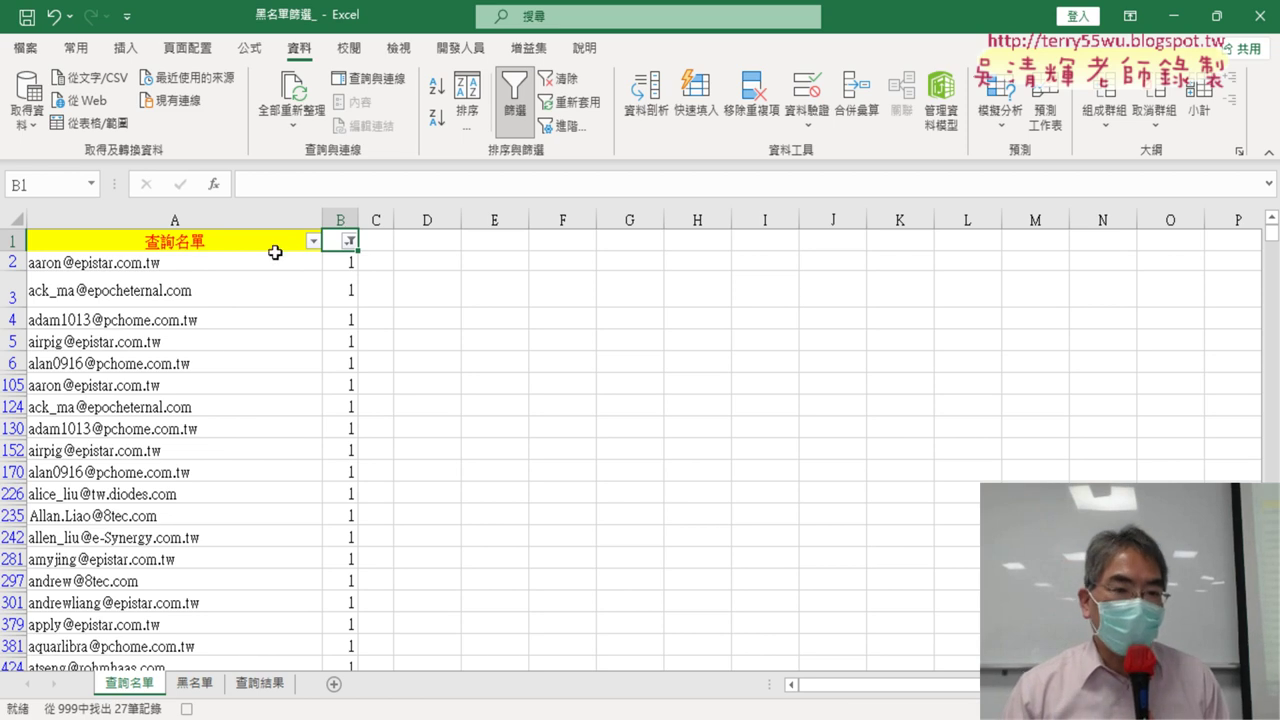
Copy the filtered email addresses in column A from A1 down
left_click(200, 241)
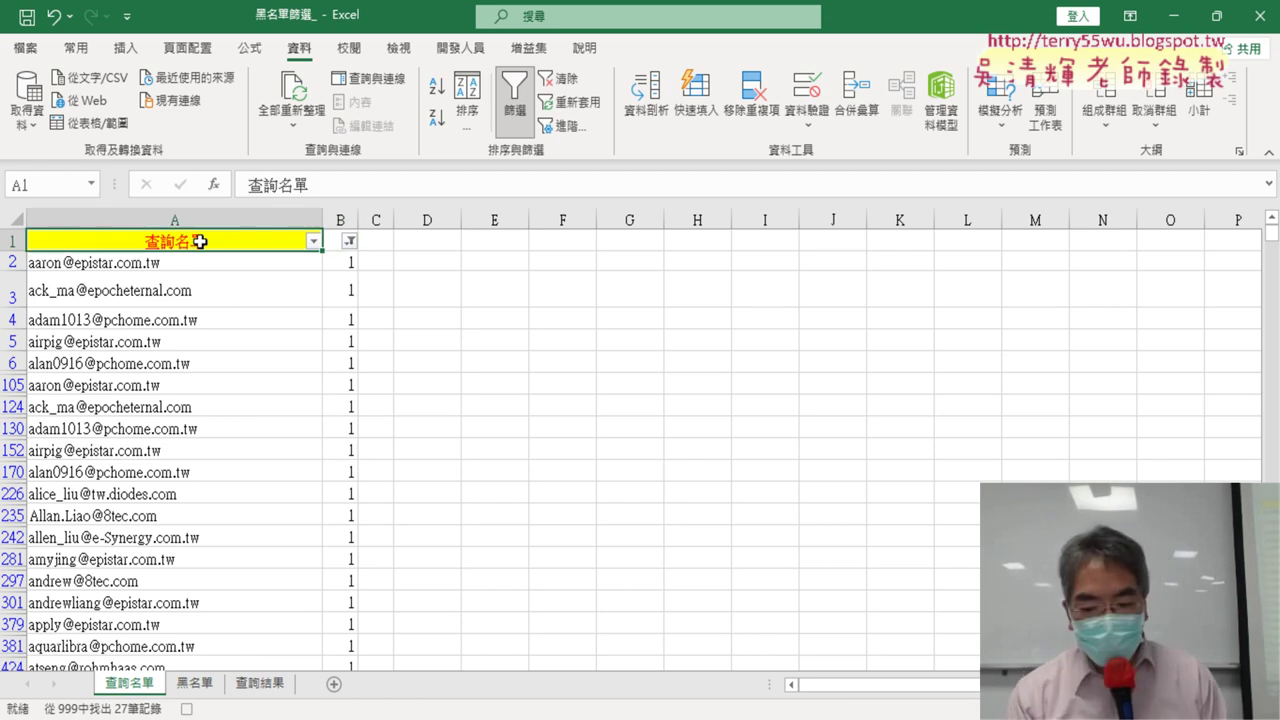
key("ctrl+shift+Down")
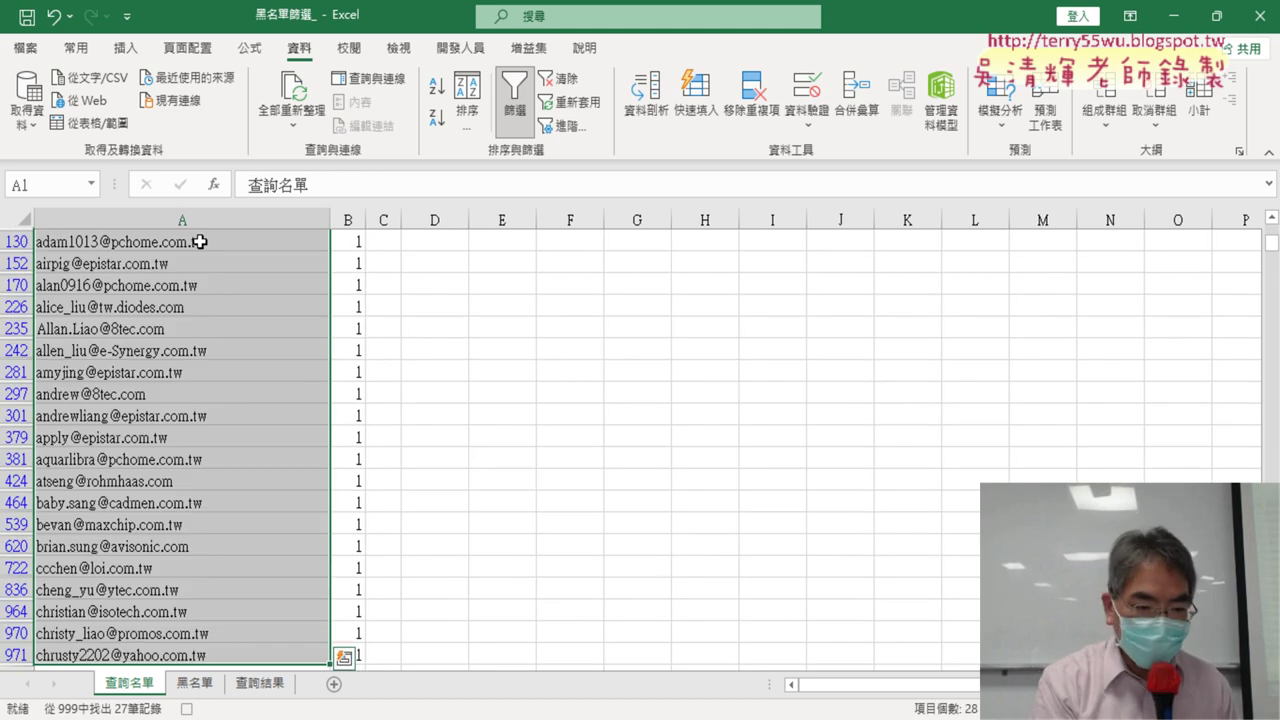
key("ctrl+c")
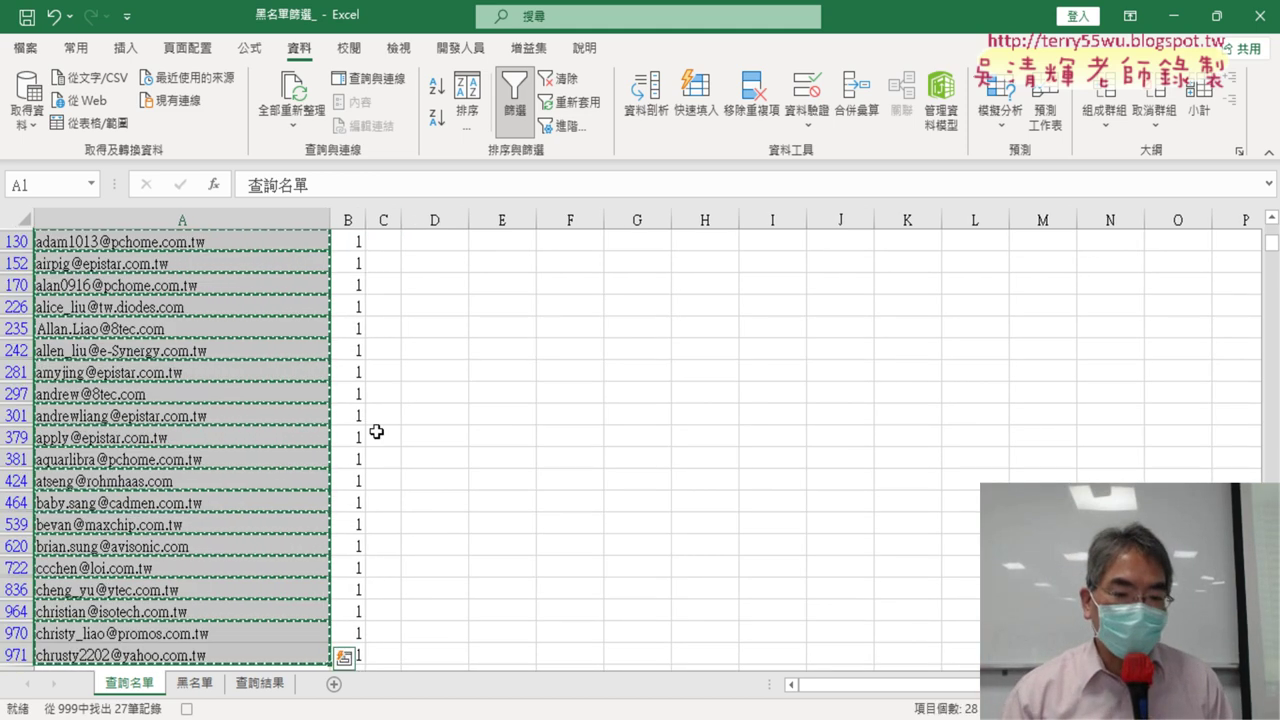
Paste the filtered emails into cell A1 of the 查詢結果 sheet
left_click(280, 692)
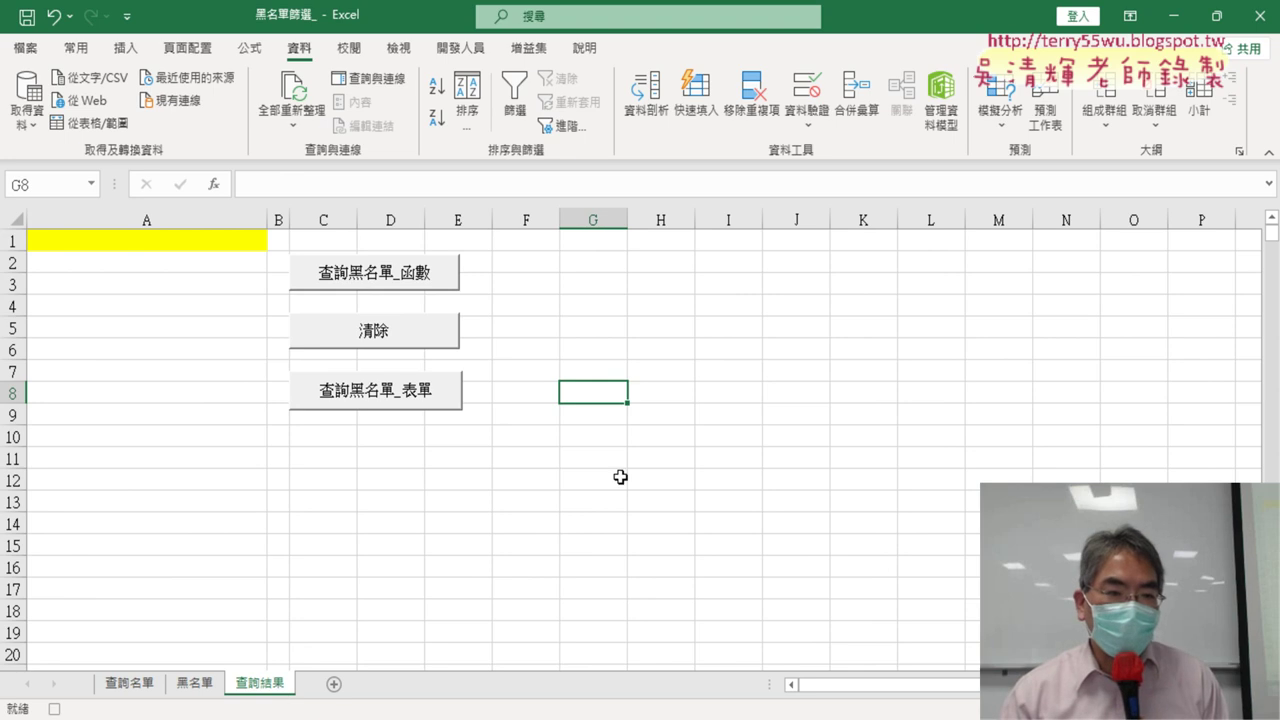
left_click(159, 240)
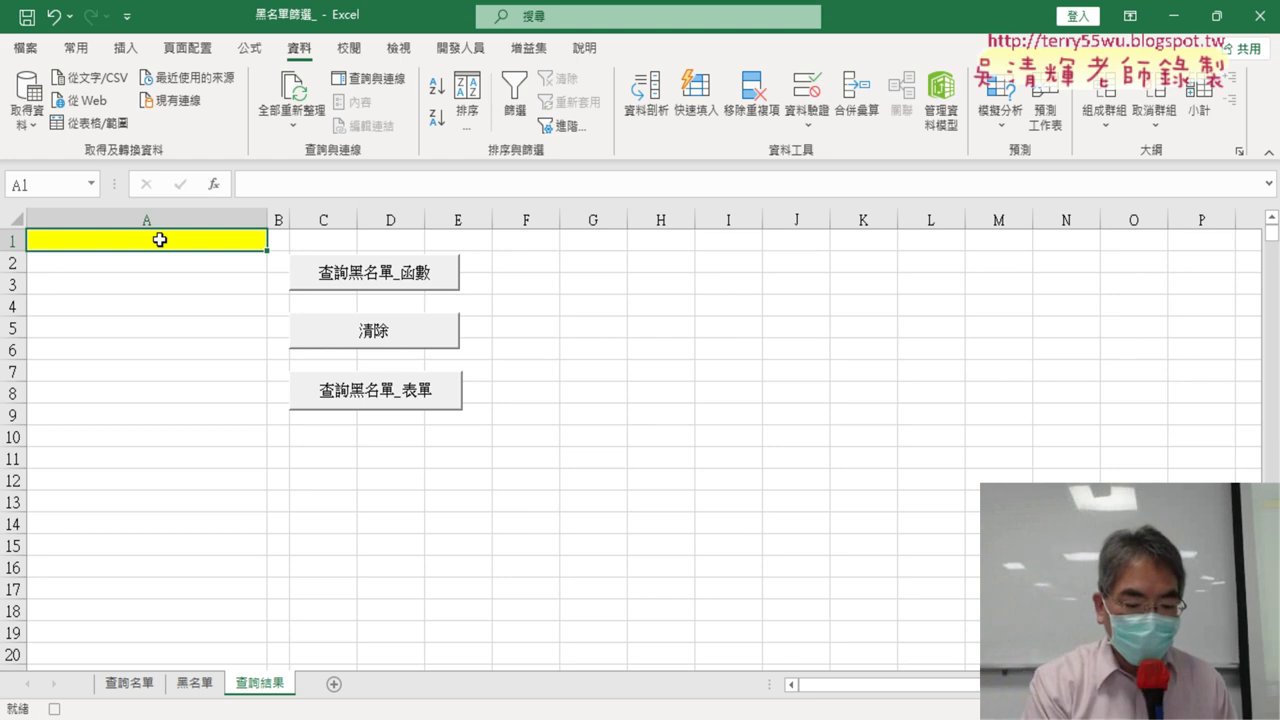
key("ctrl+v")
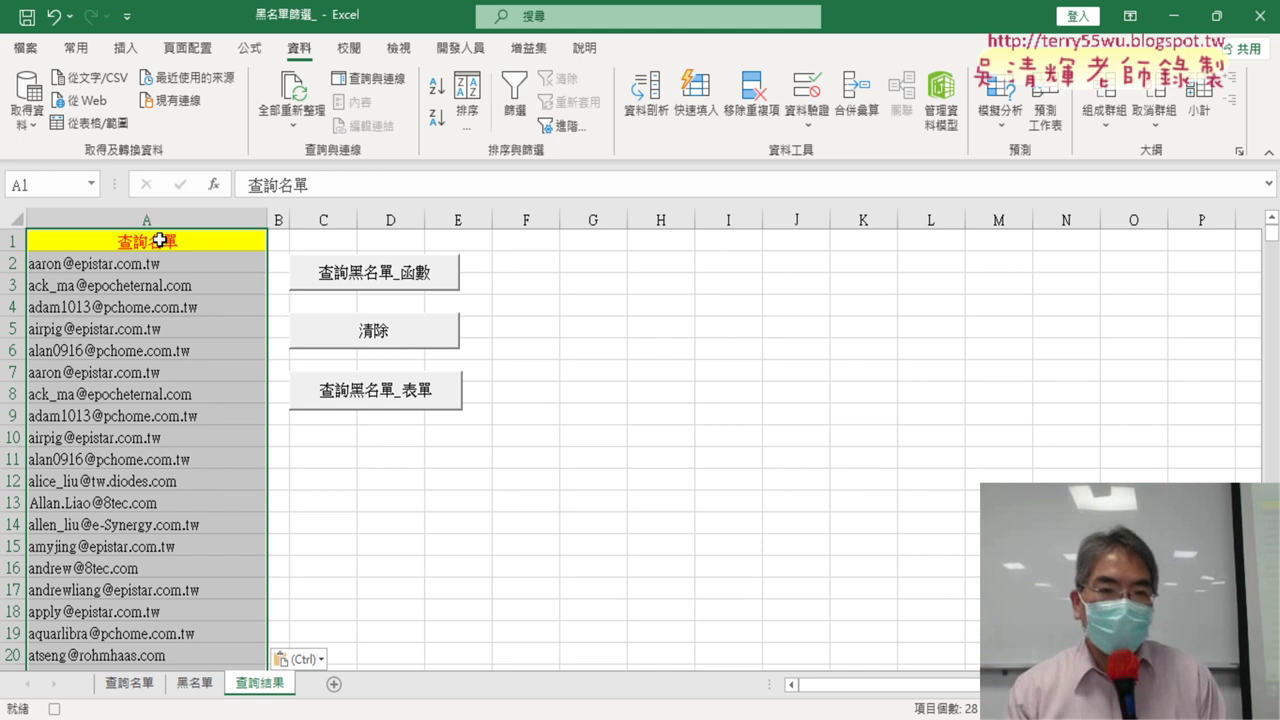
Stop recording the macro on the Developer tab
left_click(477, 45)
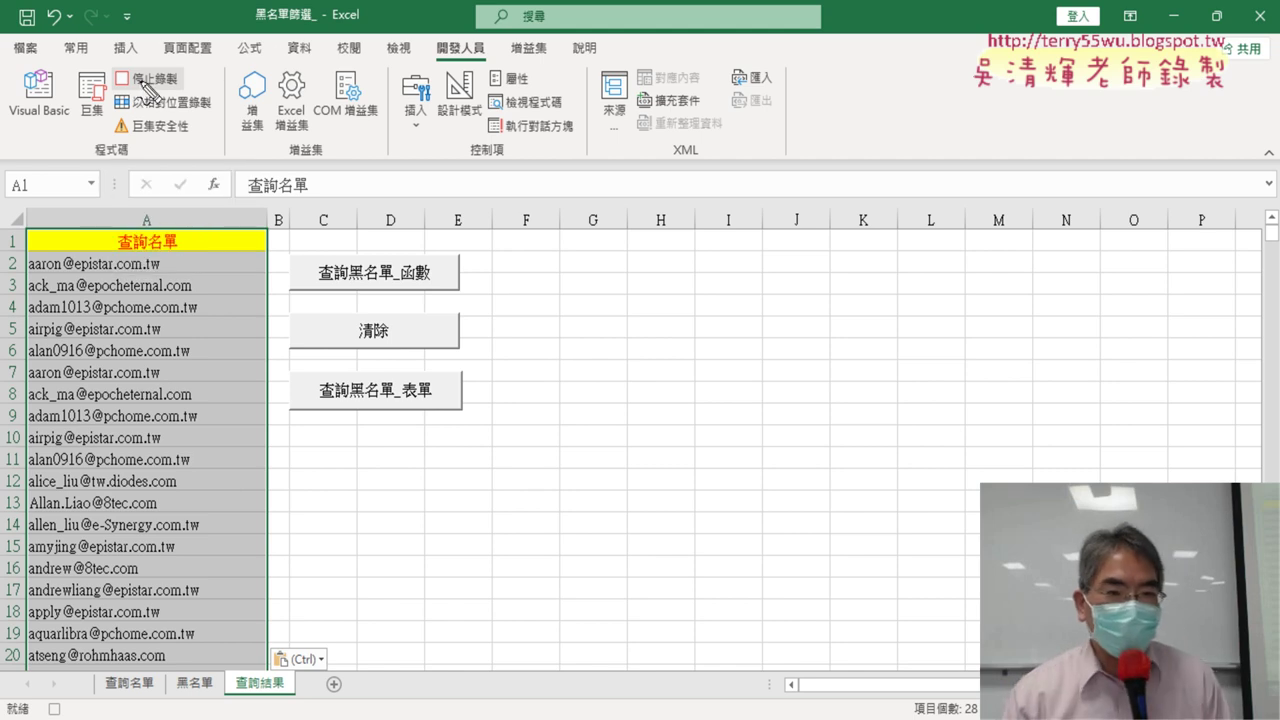
left_click_drag(175, 93, 195, 90)
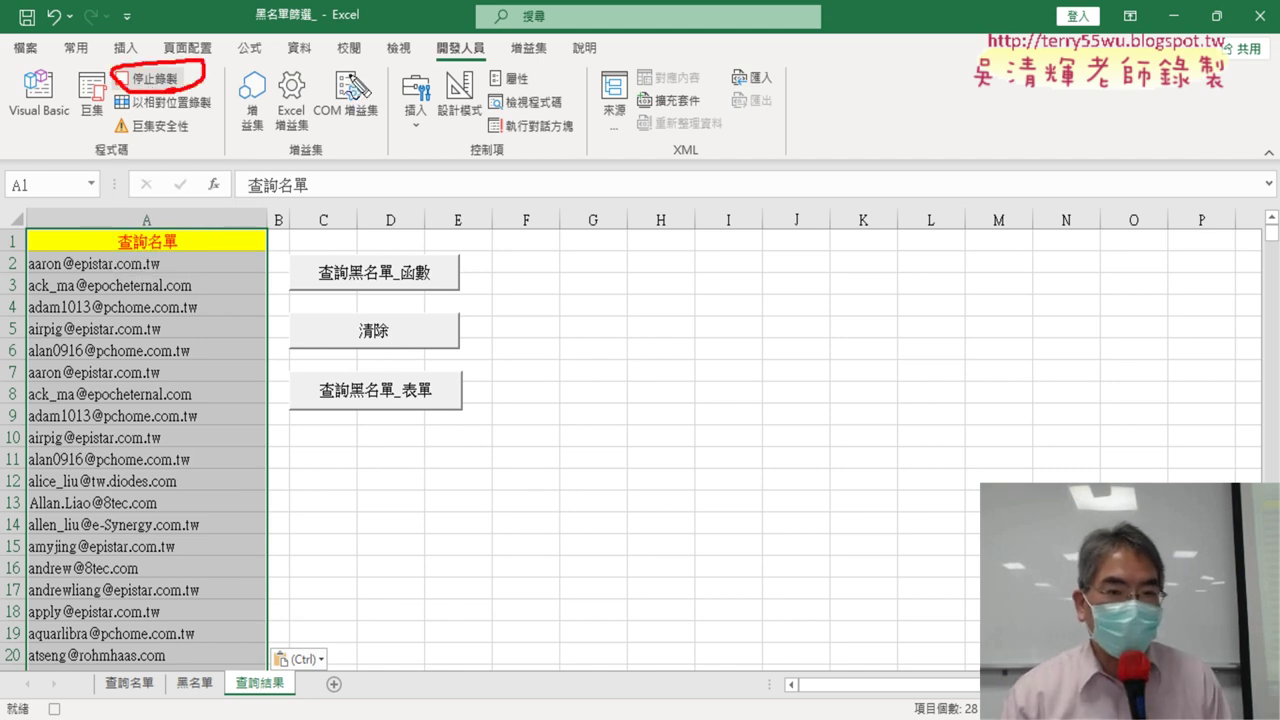
mouse_move(425, 70)
left_mouse_down()
mouse_move(460, 33)
mouse_move(450, 92)
left_mouse_up()
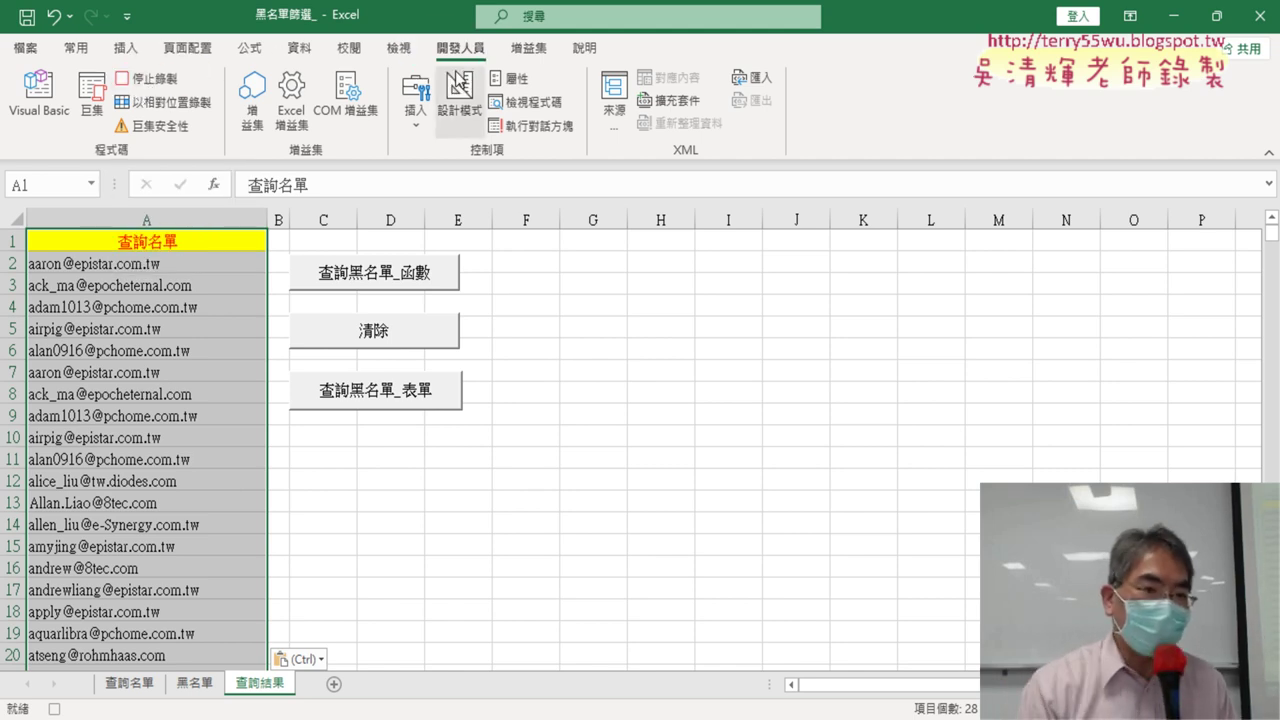
left_click(176, 80)
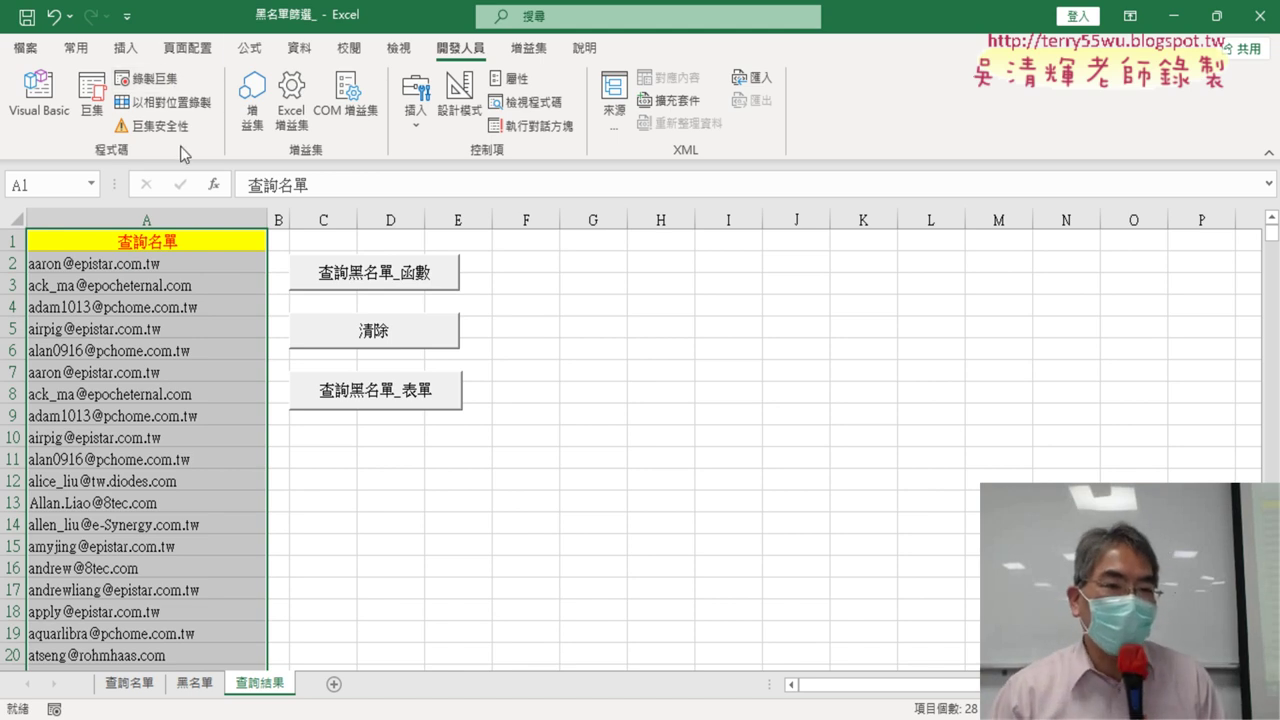
Run 清除 then 黑名單篩選巨集 from the Macros list, then empty column A with the 清除 button
left_click(90, 110)
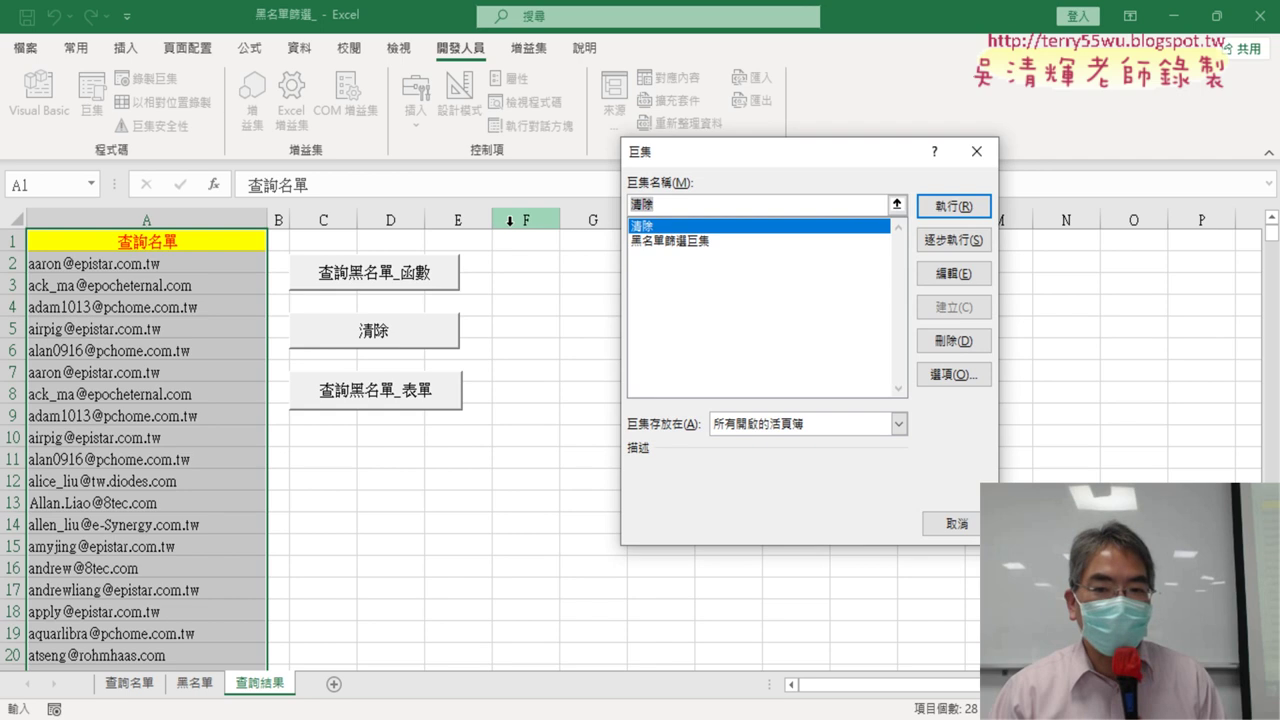
left_click(953, 208)
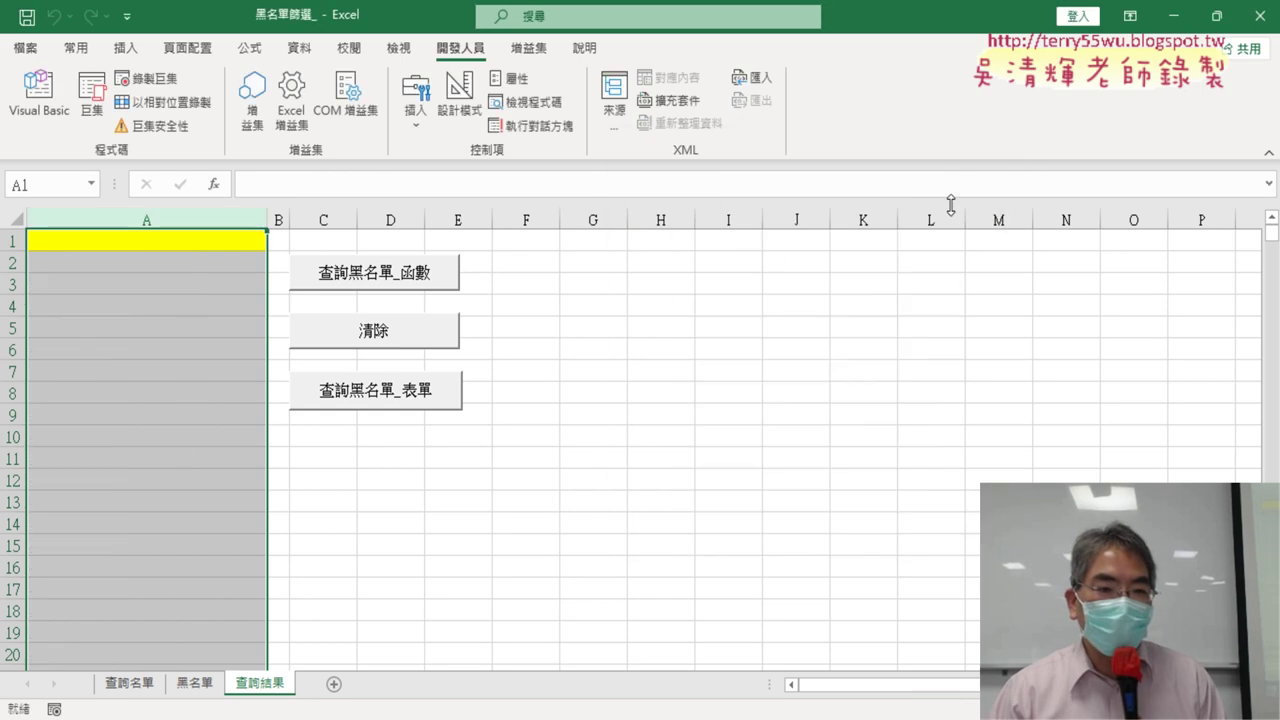
left_click(90, 100)
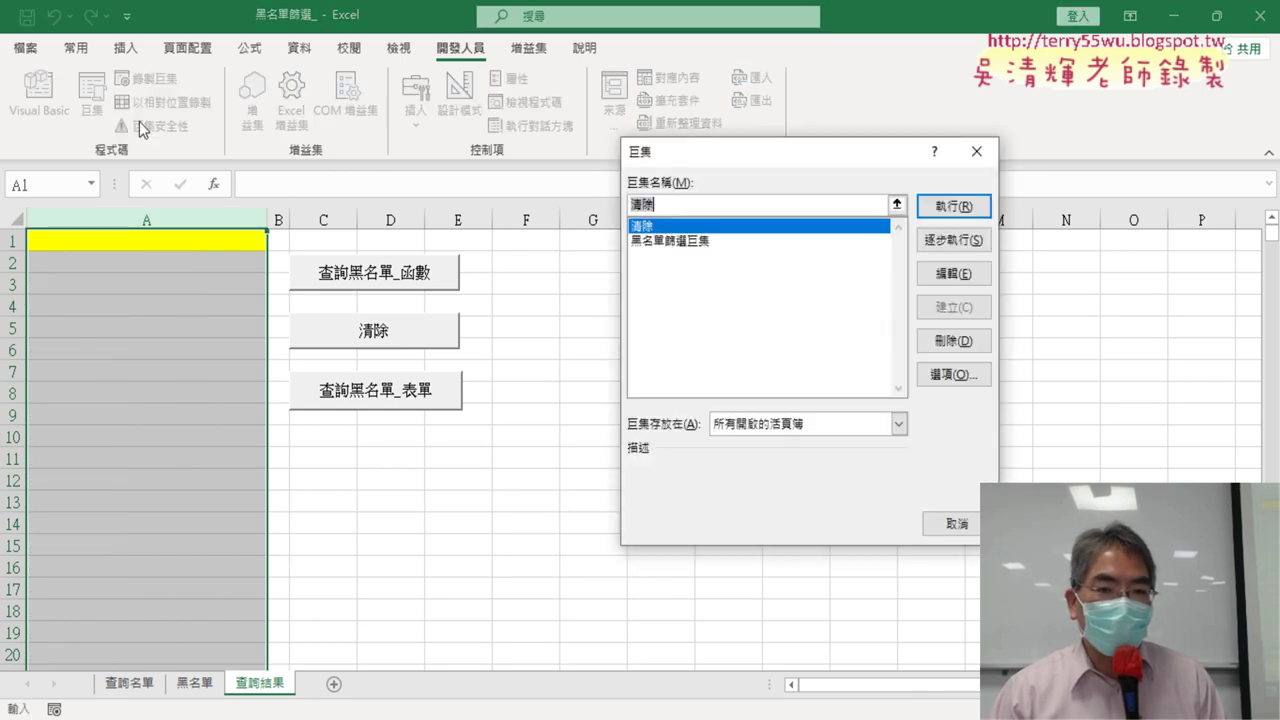
left_click(674, 243)
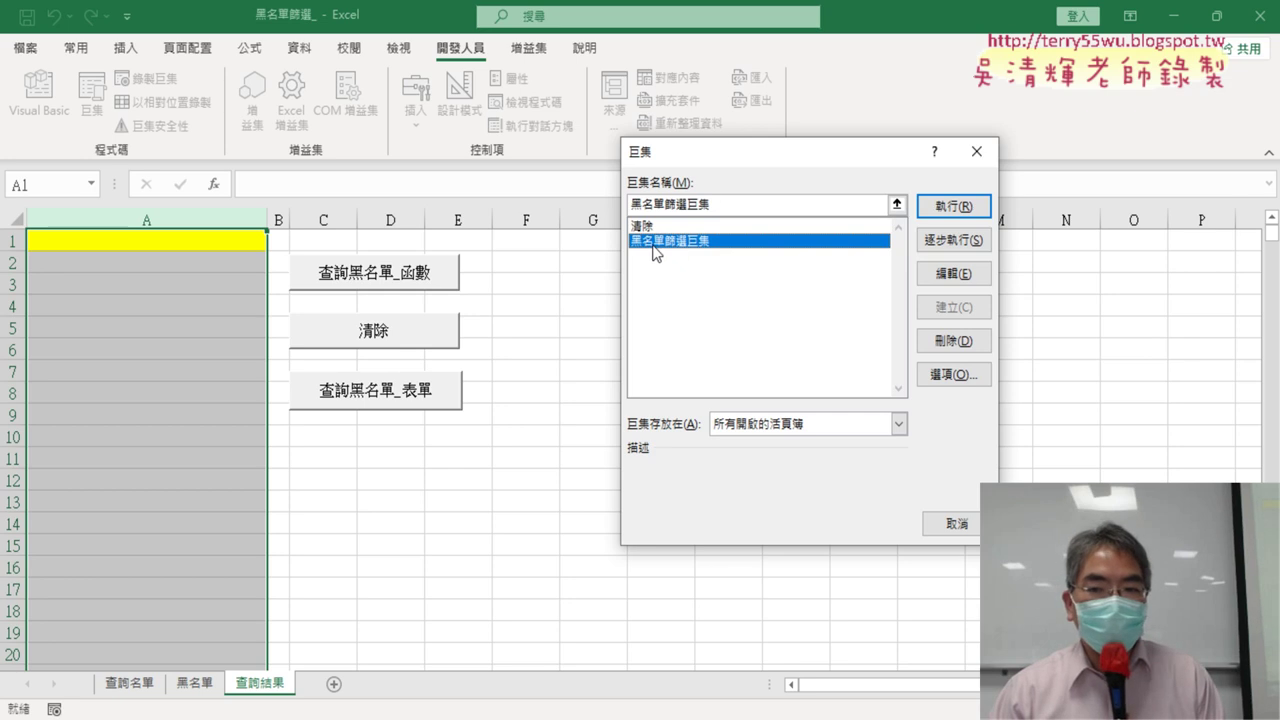
left_click(956, 209)
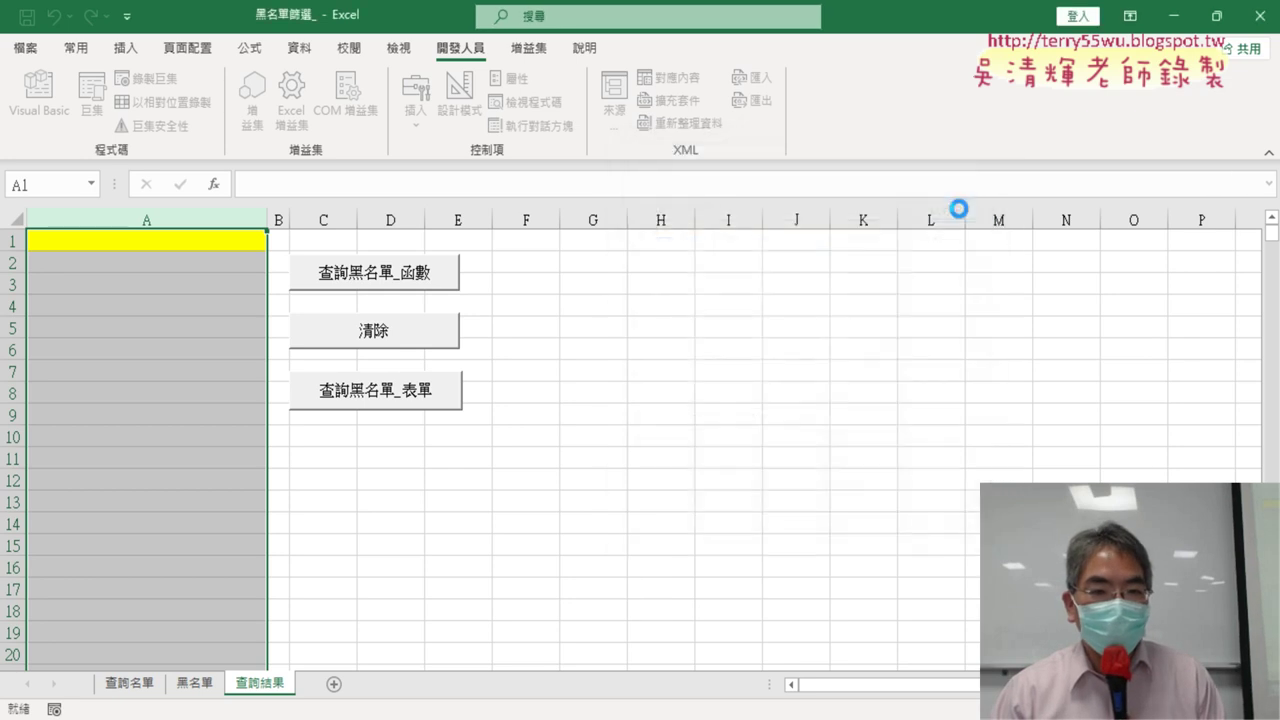
left_click(372, 338)
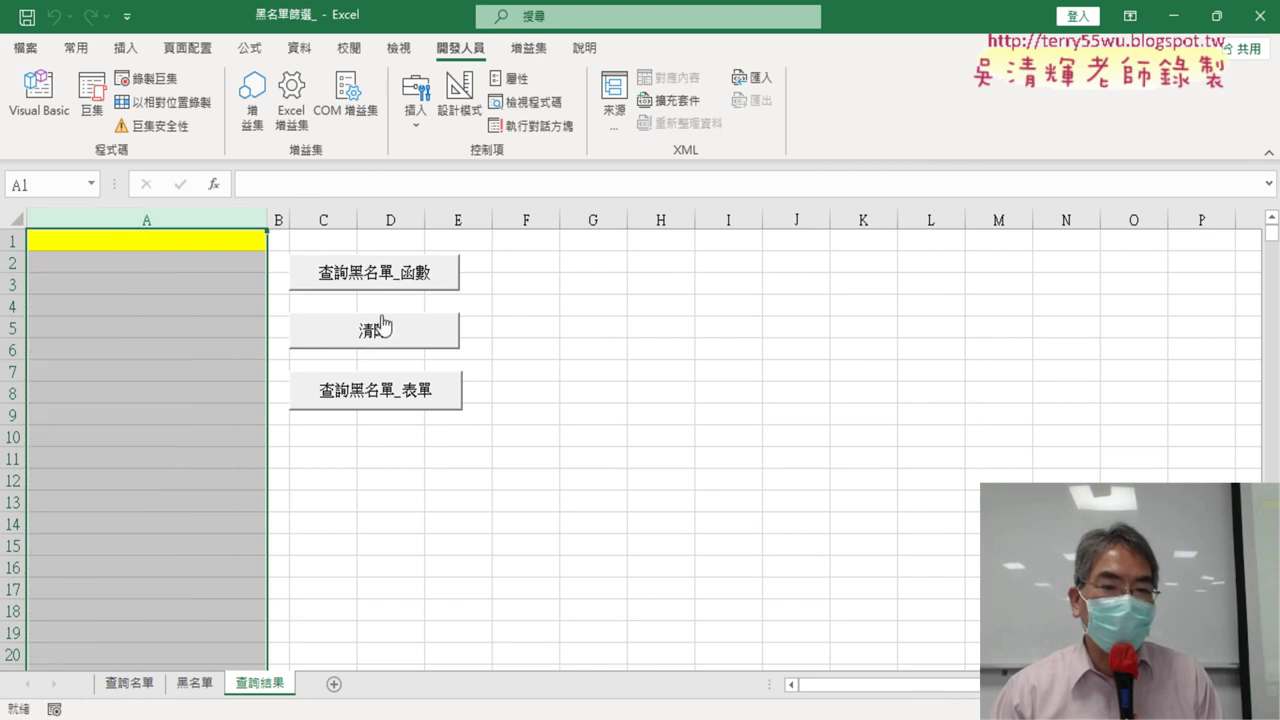
Assign the 黑名單篩選巨集 macro to the 查詢黑名單_函數 button, copying the macro name
right_click(381, 283)
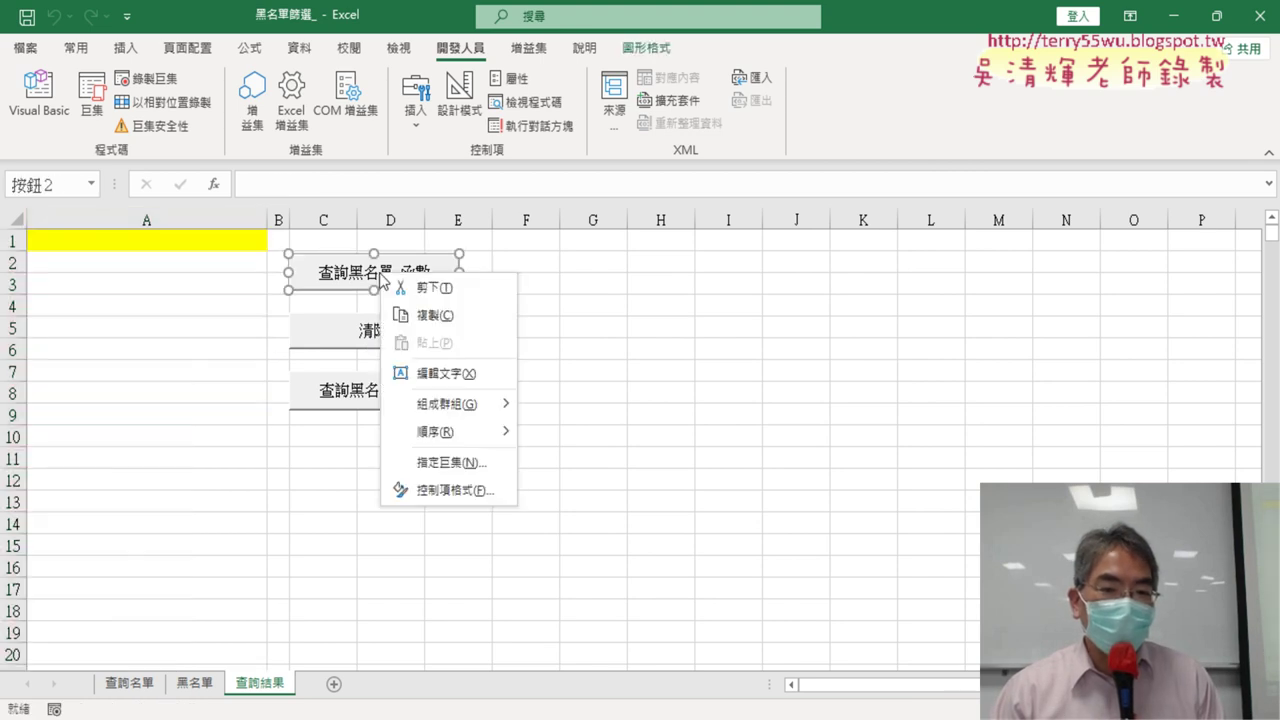
left_click(452, 463)
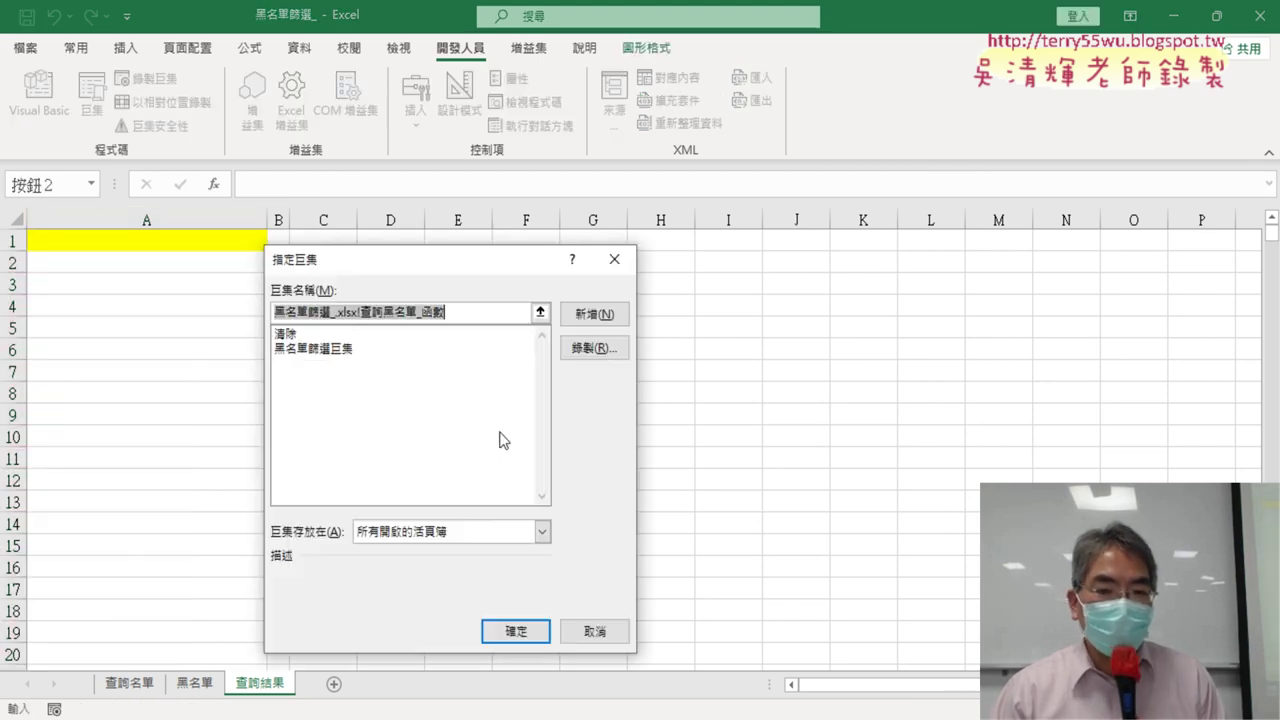
left_click(362, 350)
left_click_drag(356, 312, 272, 312)
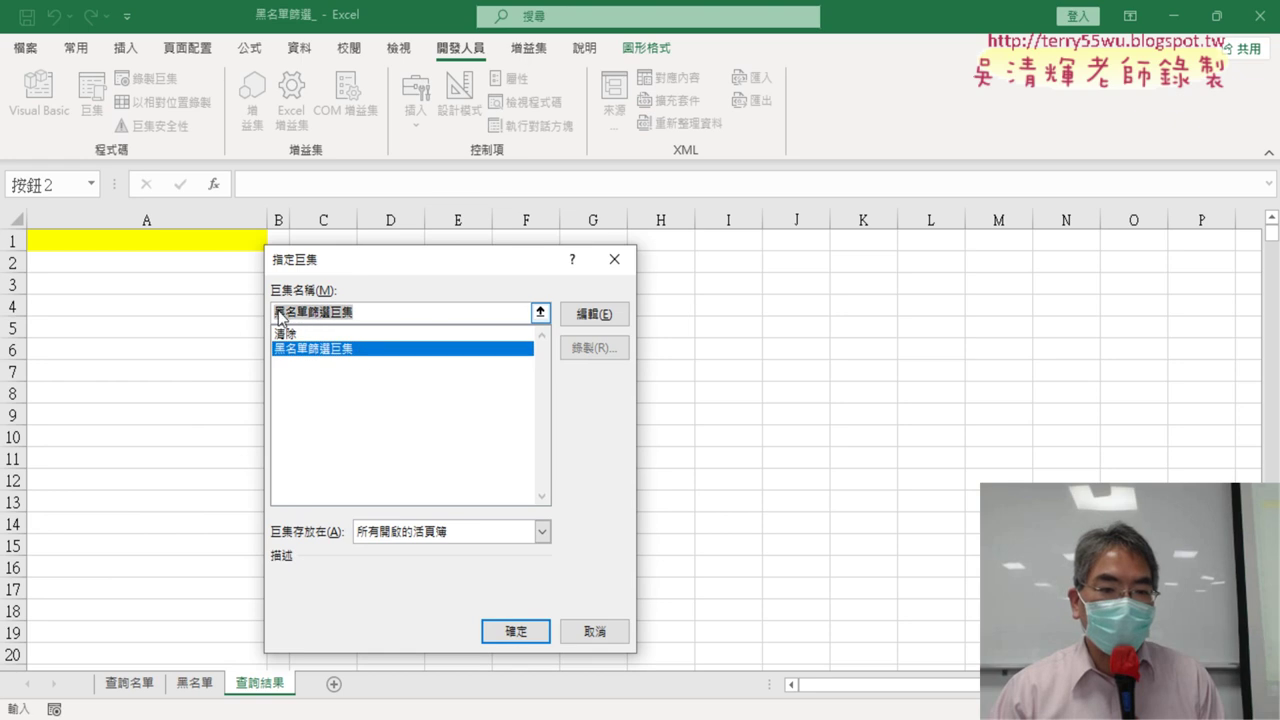
right_click(328, 315)
left_click(370, 349)
left_click(516, 632)
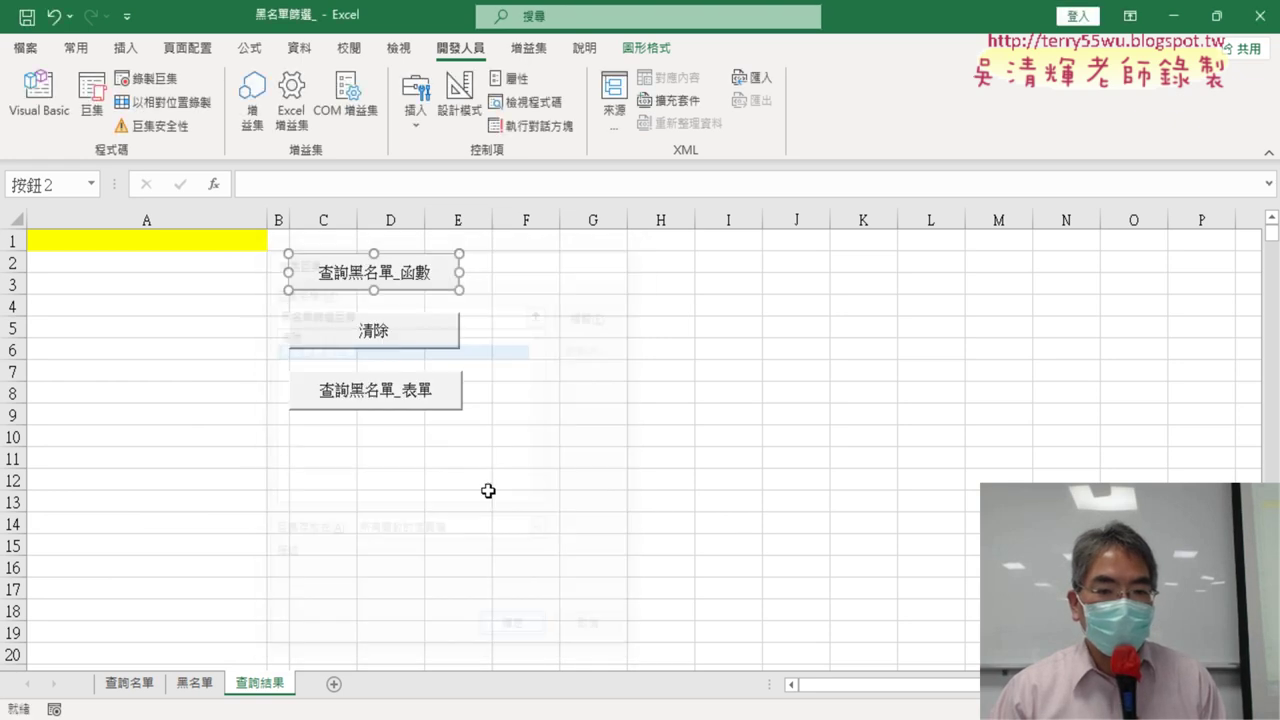
Change the button's caption to 黑名單篩選巨集
left_click(322, 274)
key("Delete")
key("Delete")
key("Delete")
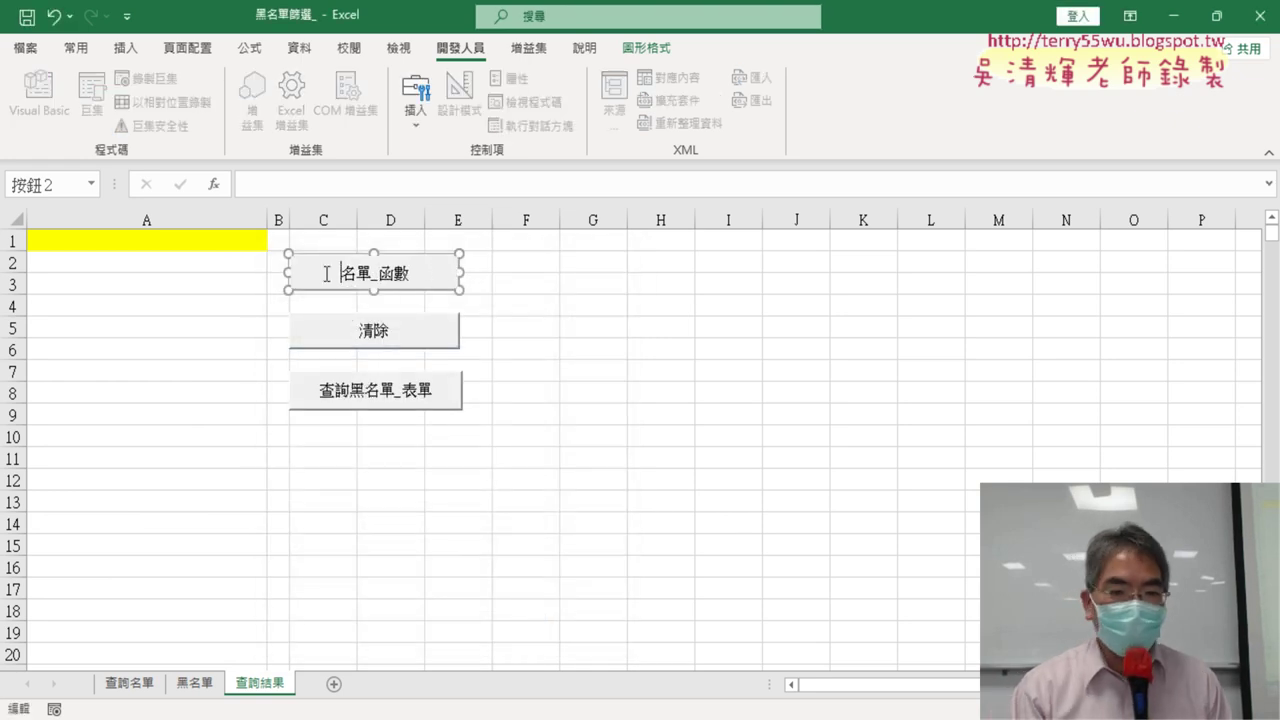
key("Delete")
key("Delete")
key("Delete")
key("Delete")
type("黑名單篩選巨集")
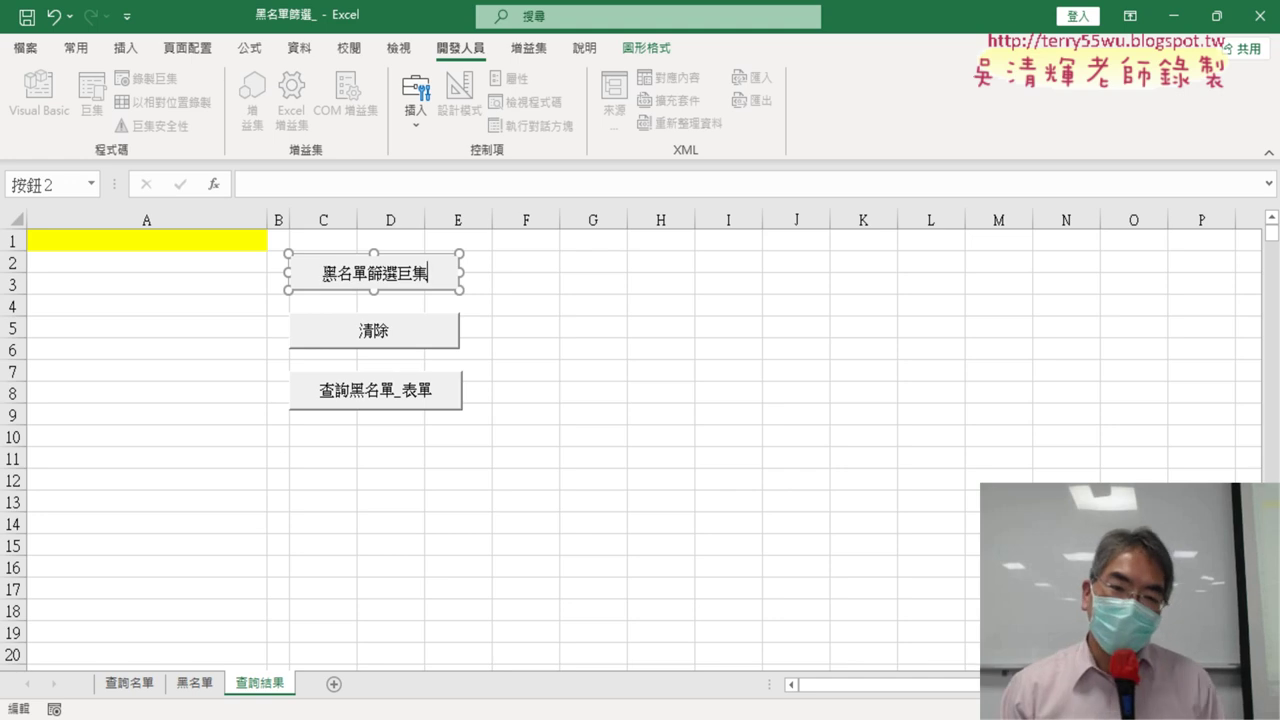
left_click(612, 345)
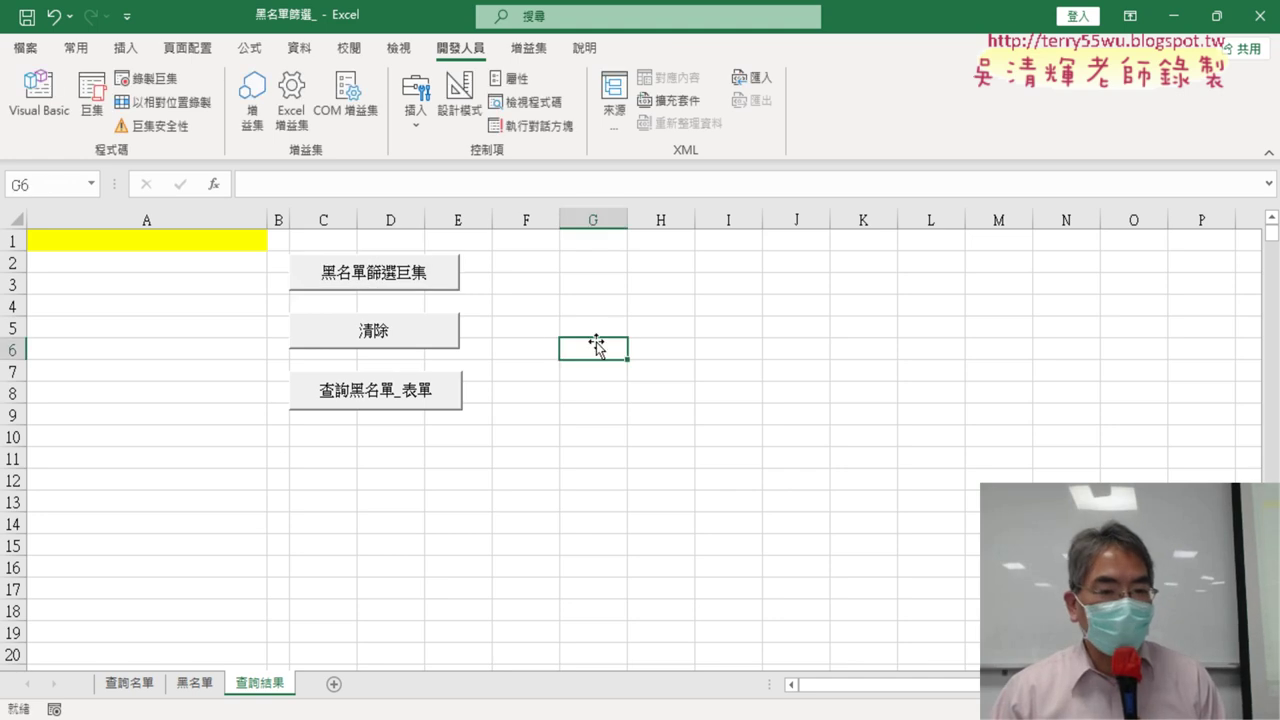
Test by alternately clearing column A with 清除 and refilling it with the 黑名單篩選巨集 button
left_click(422, 338)
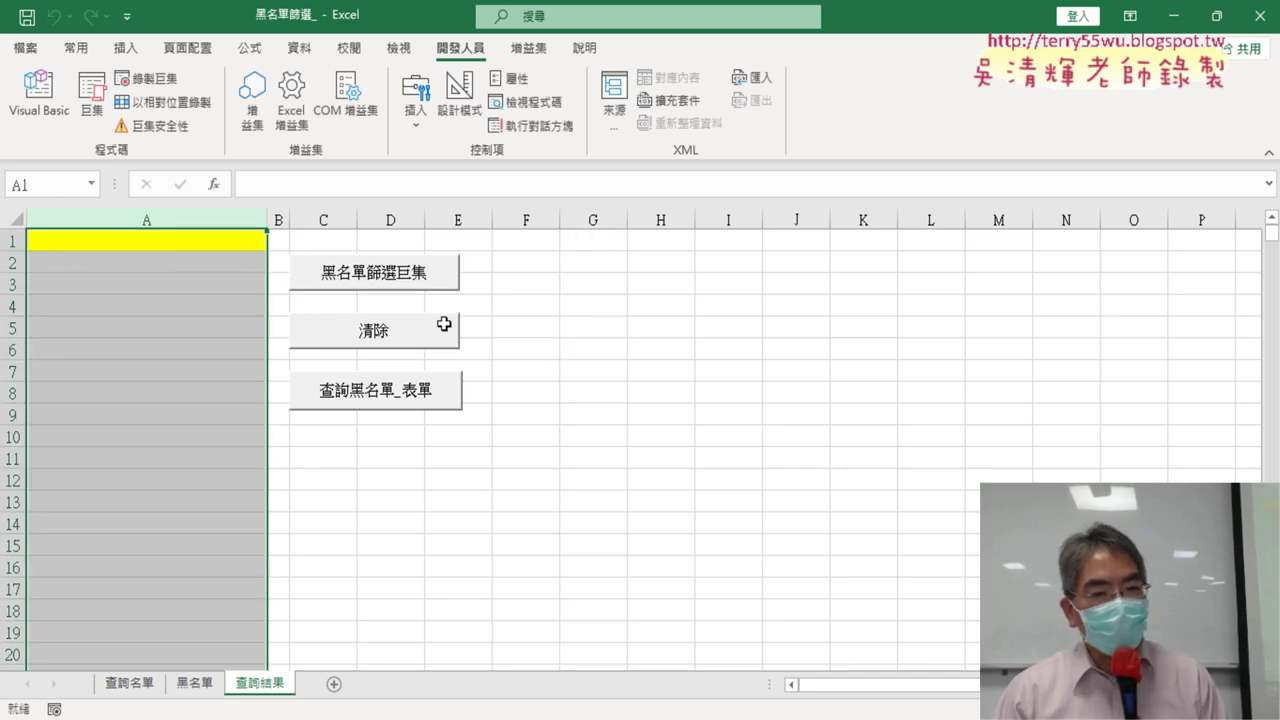
left_click(409, 276)
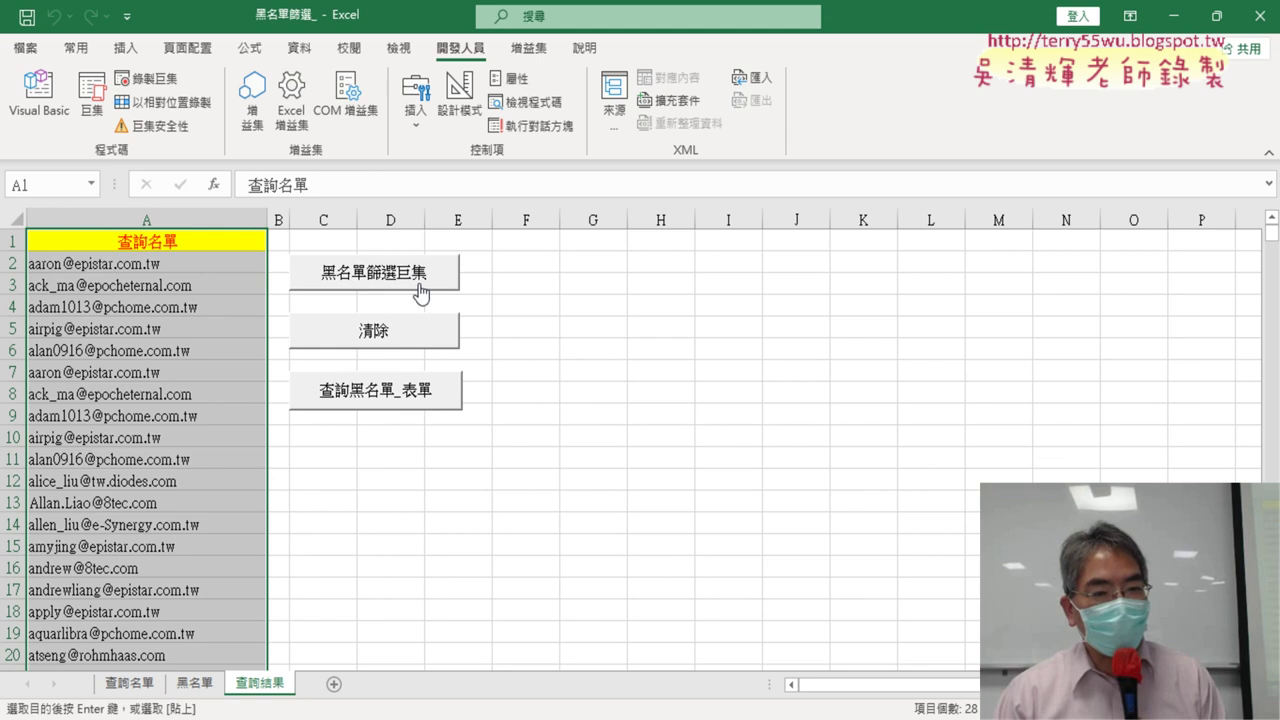
left_click(380, 330)
left_click(405, 285)
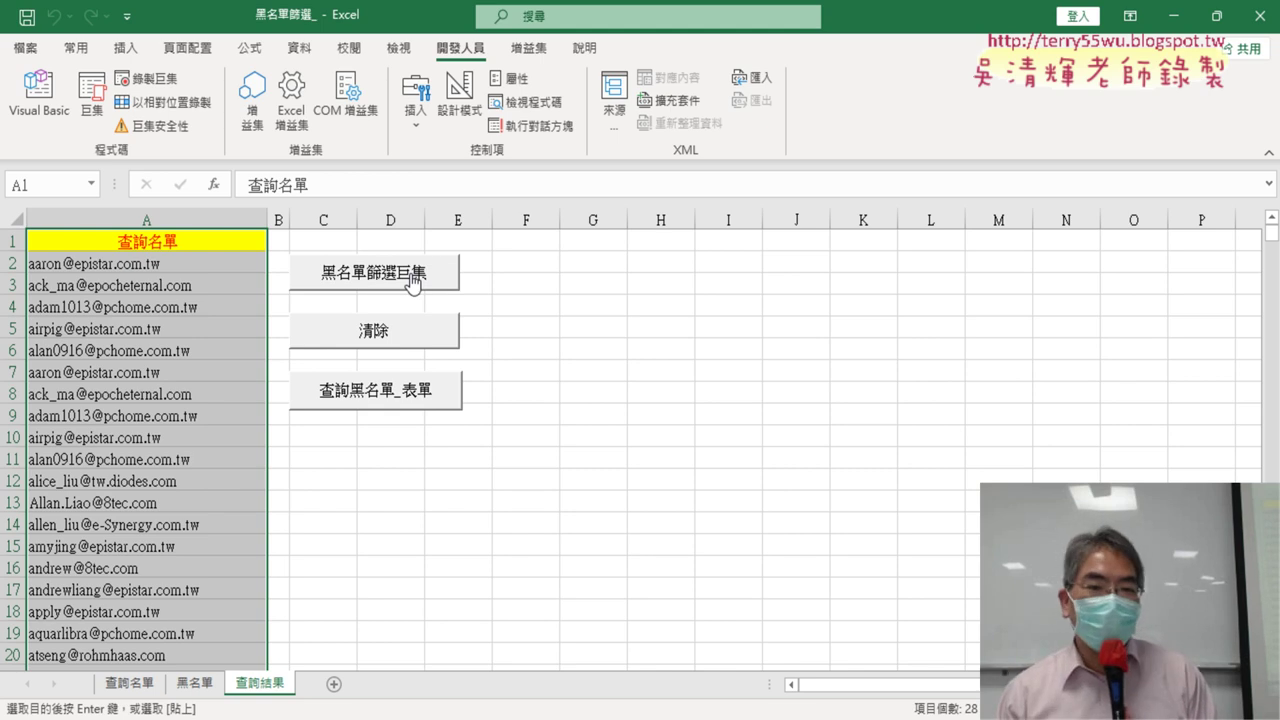
left_click(379, 340)
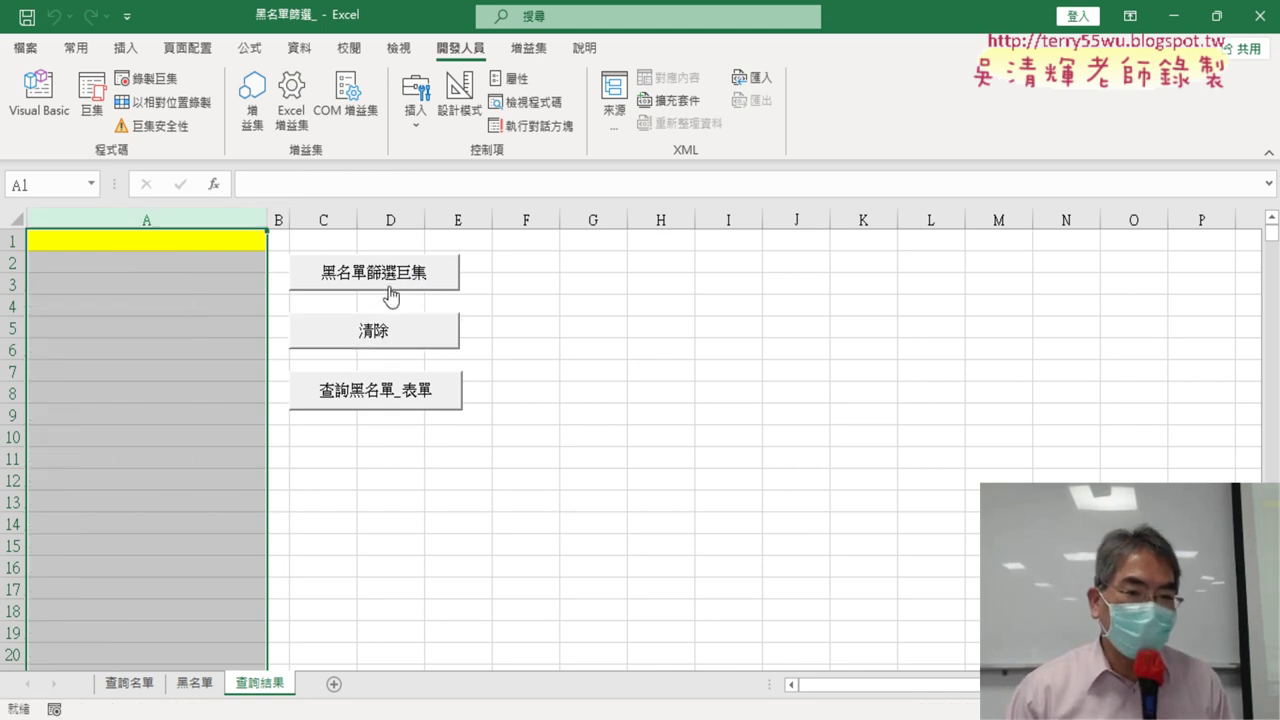
left_click(412, 282)
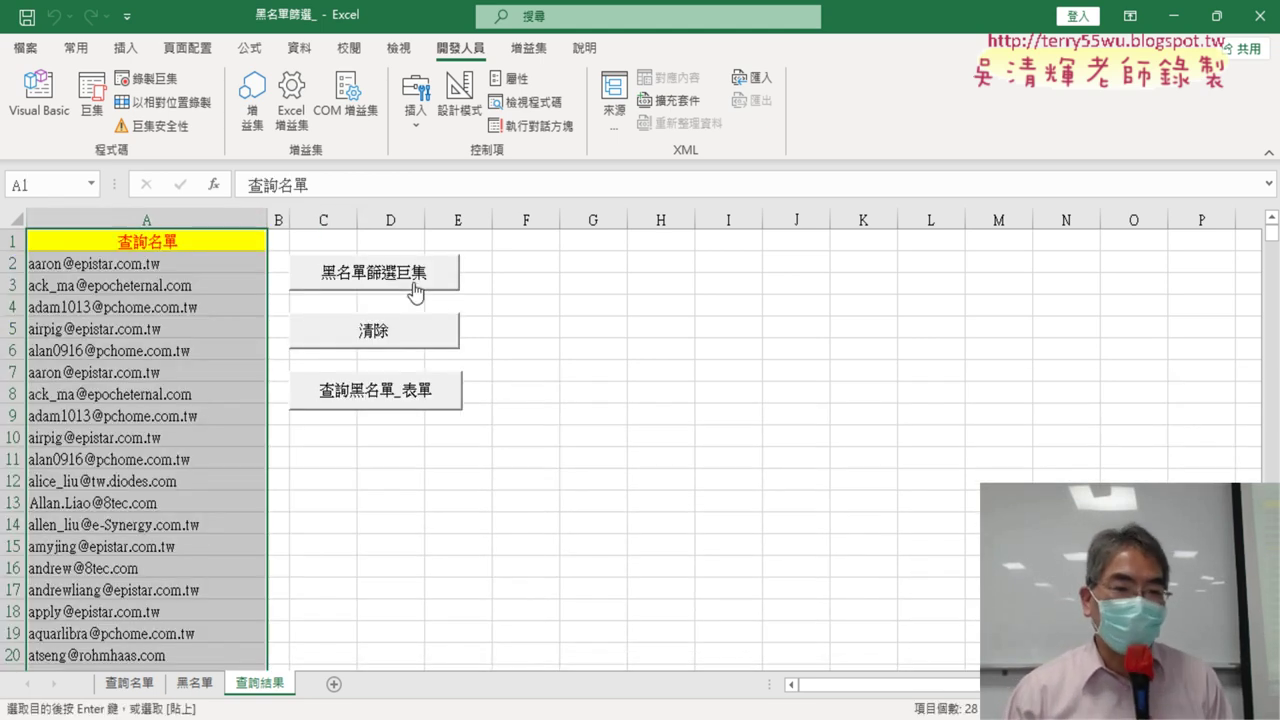
left_click(424, 336)
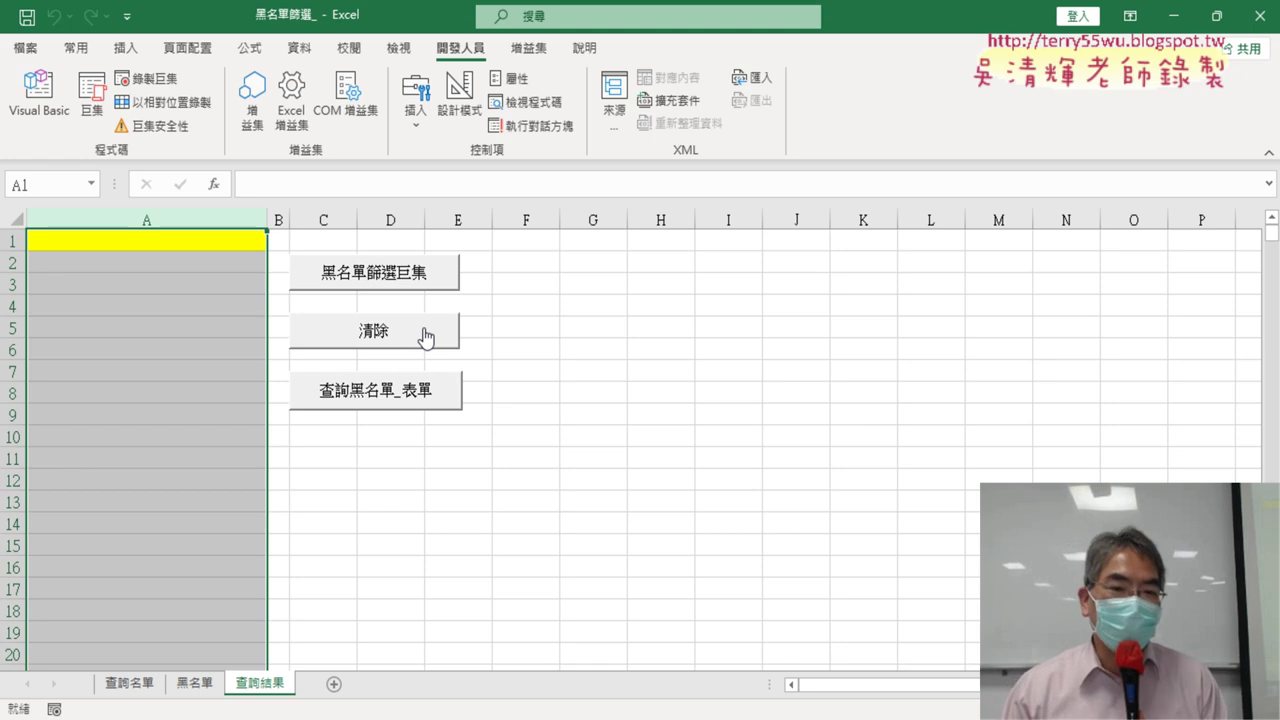
left_click(413, 272)
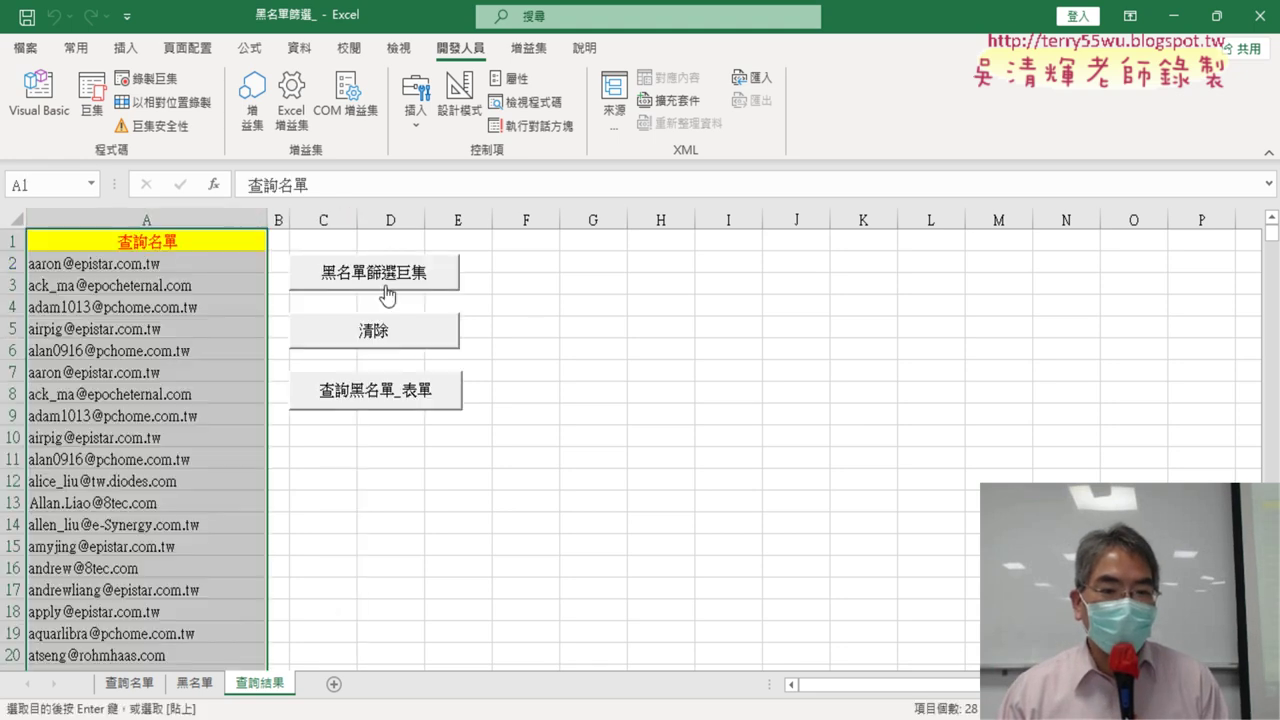
left_click(374, 336)
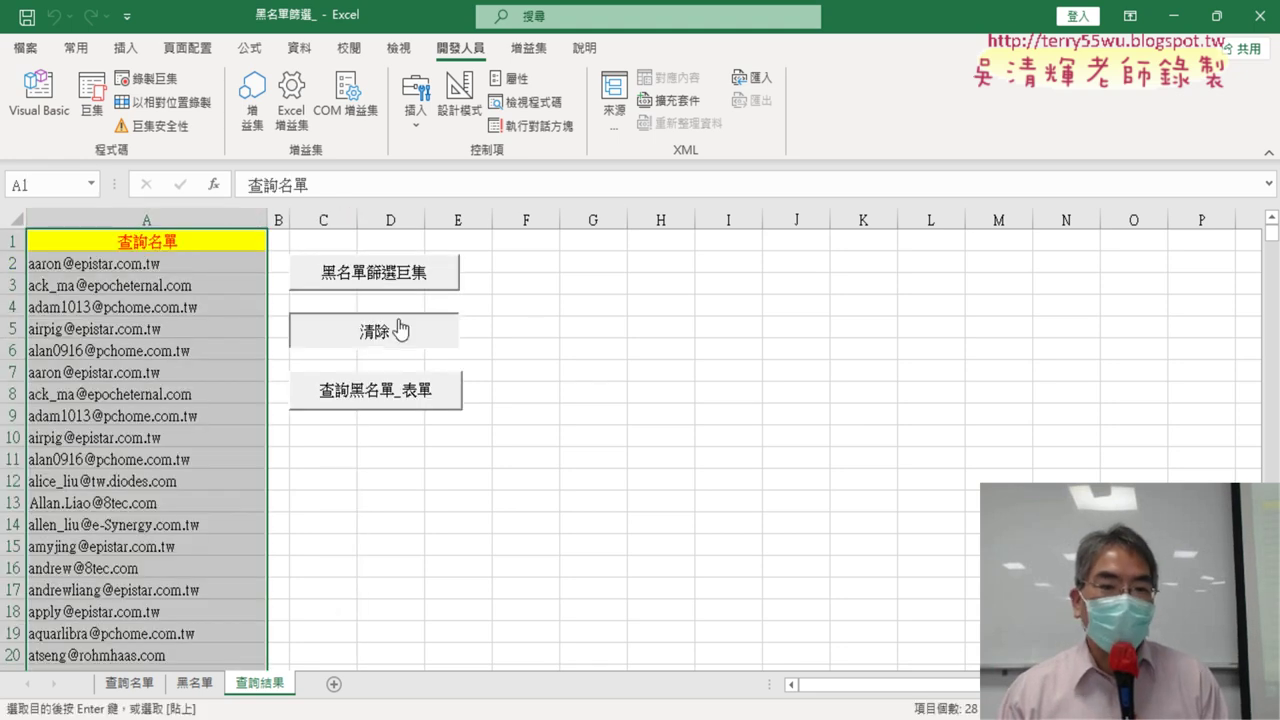
left_click(400, 275)
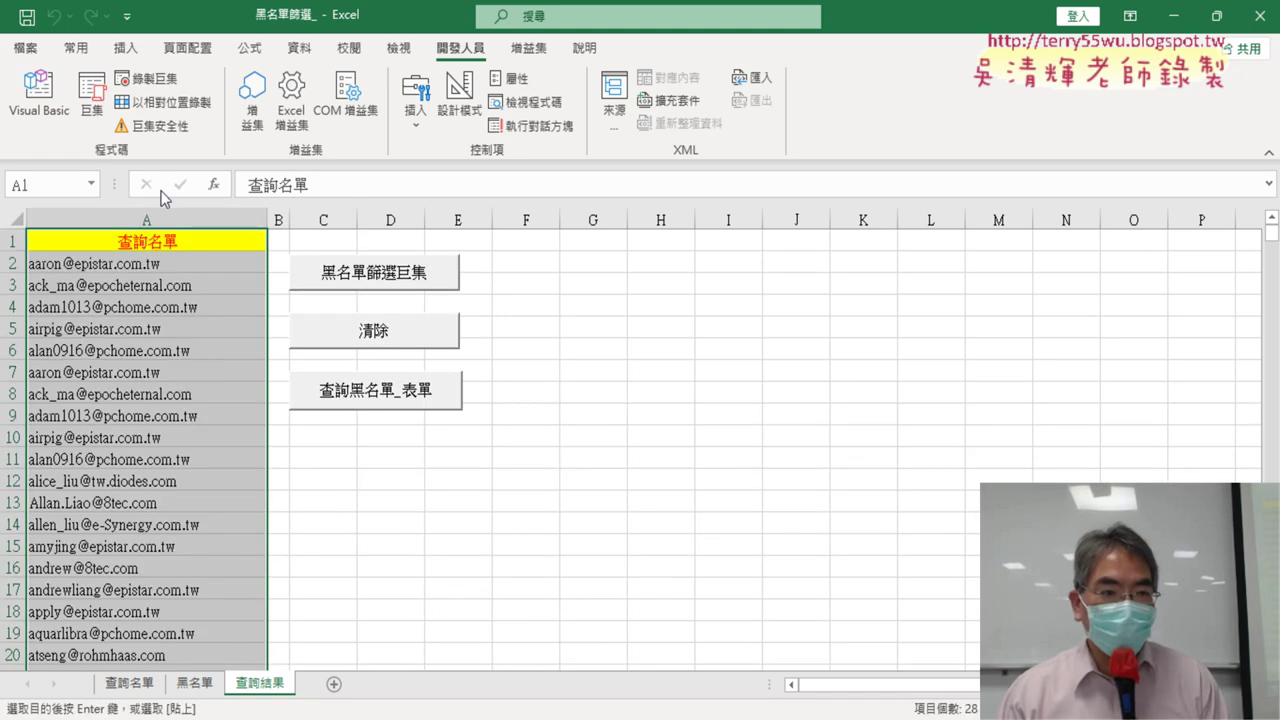
Open Module1's code in the Visual Basic editor
left_click(38, 95)
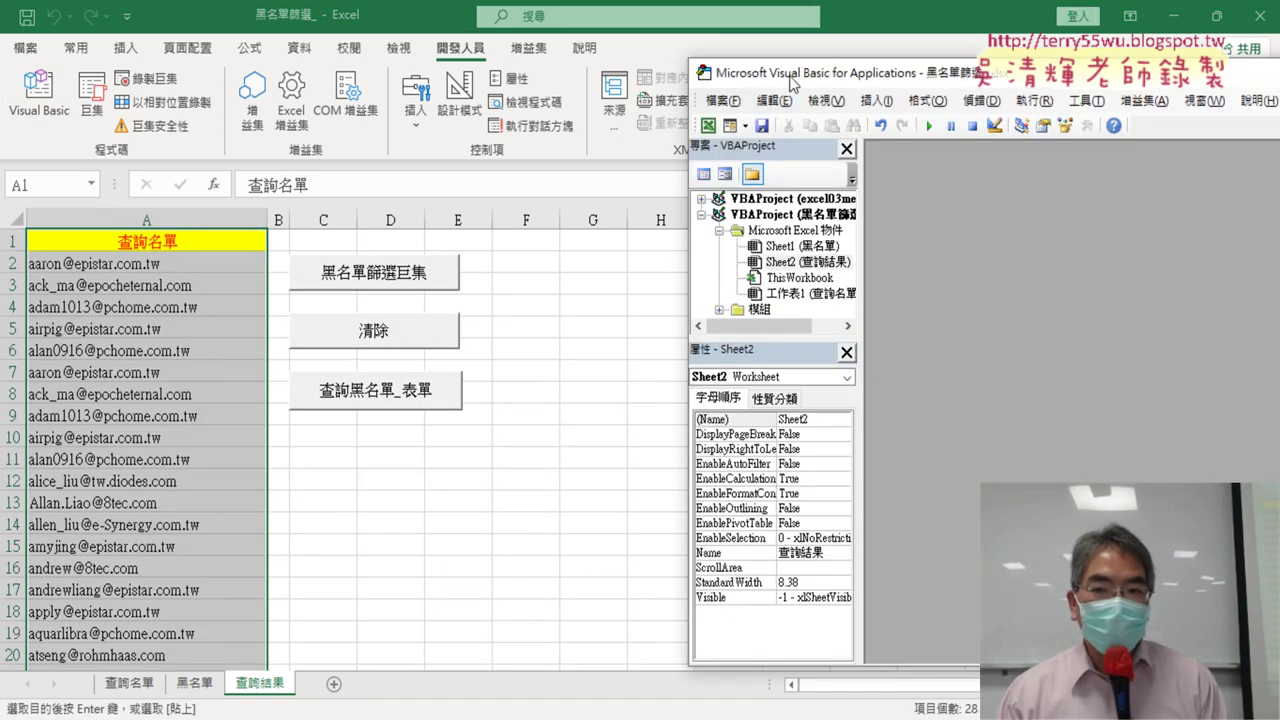
left_click_drag(795, 74, 587, 64)
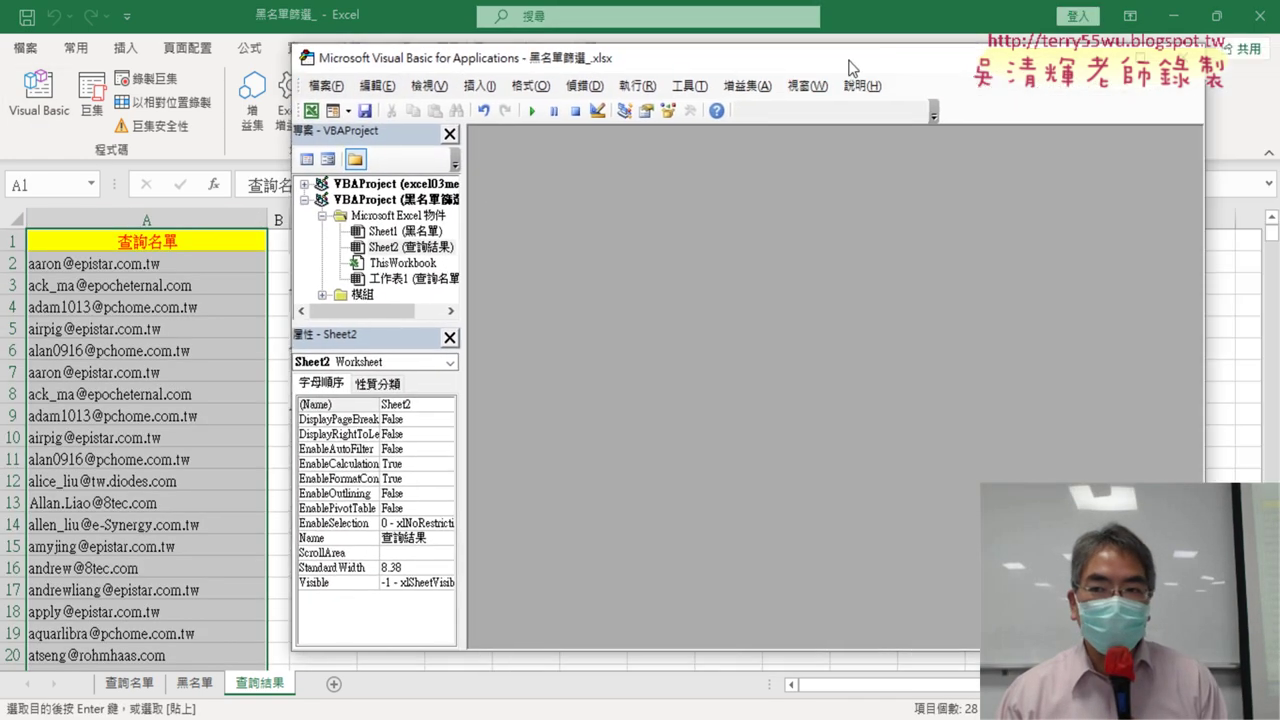
key("alt+F11")
left_click(57, 104)
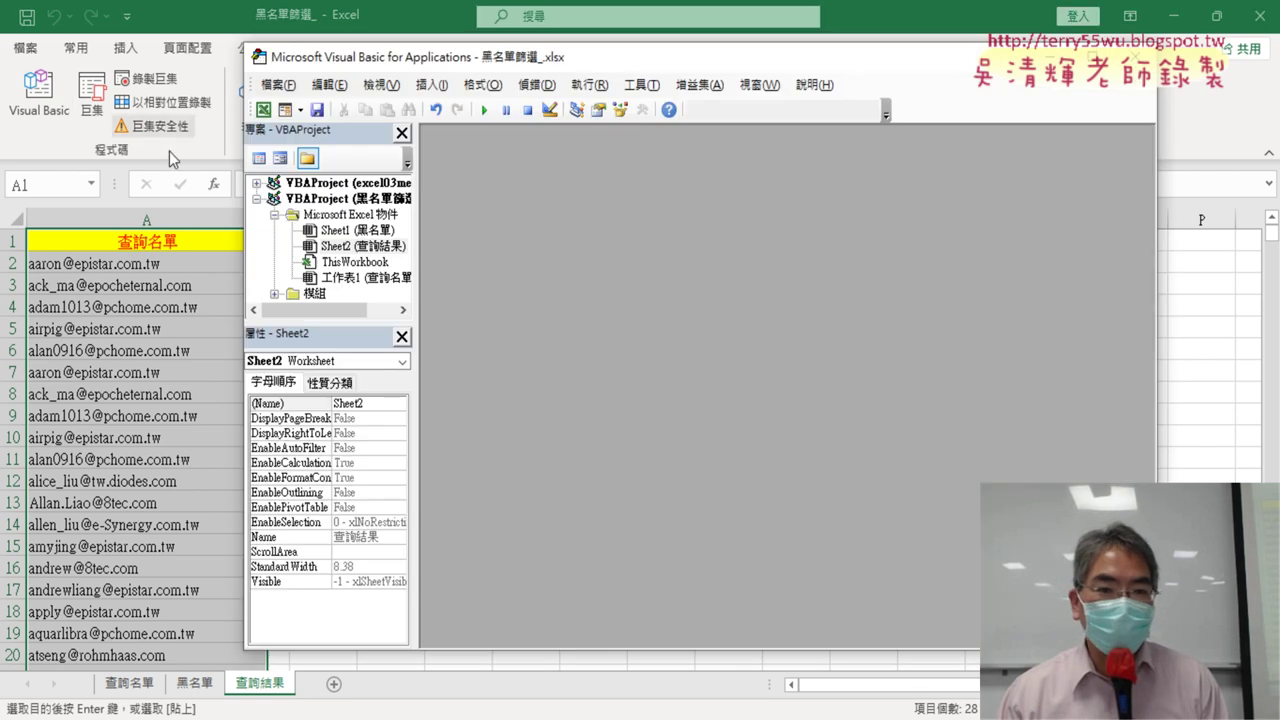
left_click_drag(345, 320, 345, 392)
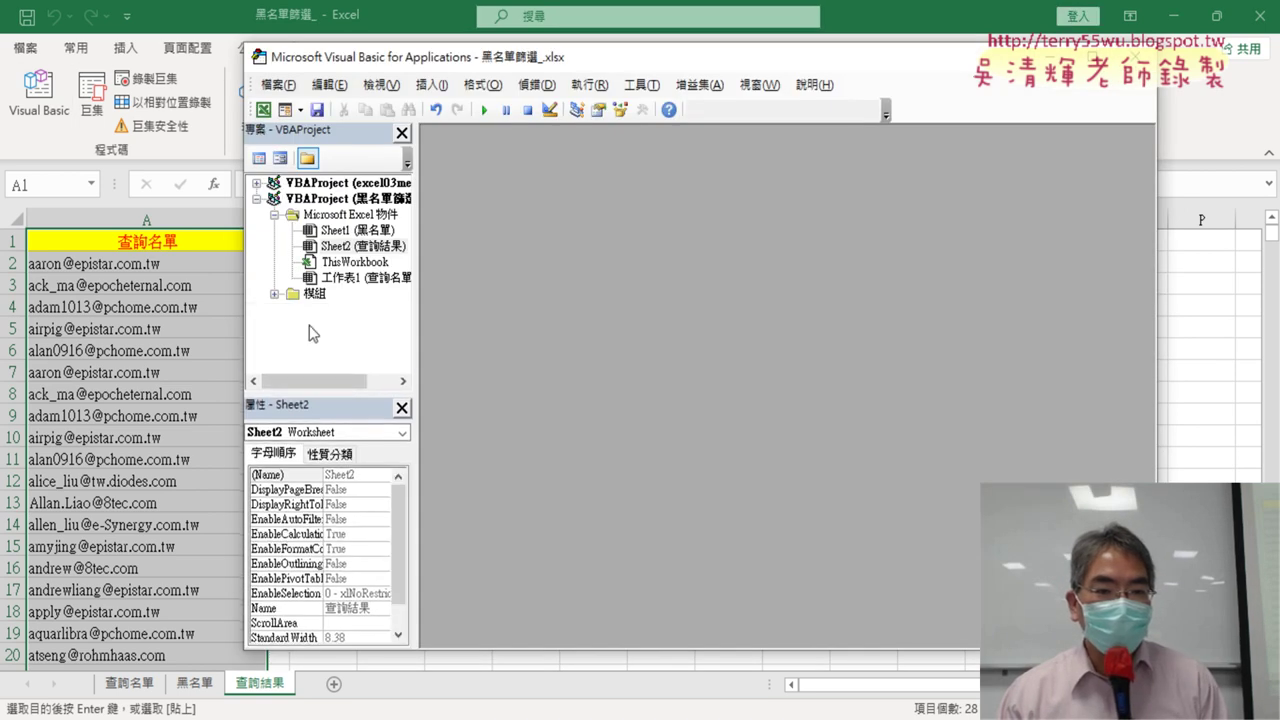
left_click(274, 293)
double_click(341, 312)
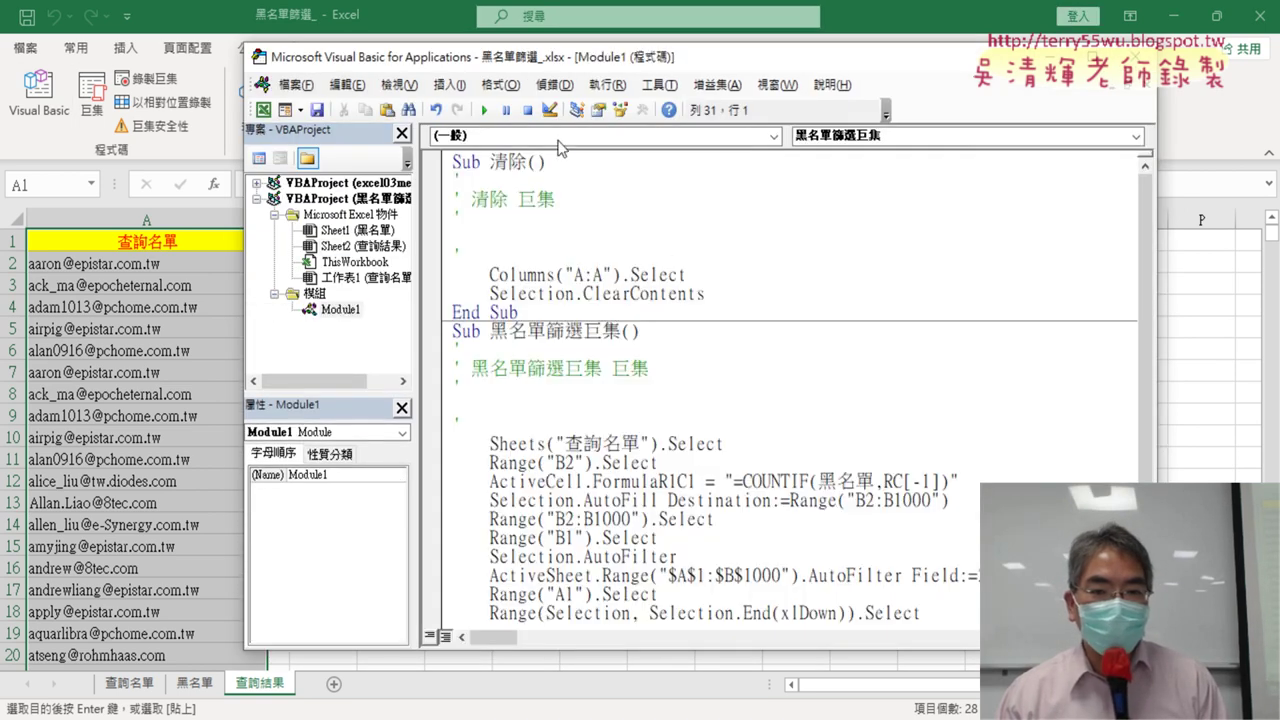
Delete the auto-generated comment lines at the top of the 黑名單篩選巨集 sub
mouse_move(705, 294)
left_mouse_down()
mouse_move(491, 242)
mouse_move(460, 197)
left_mouse_up()
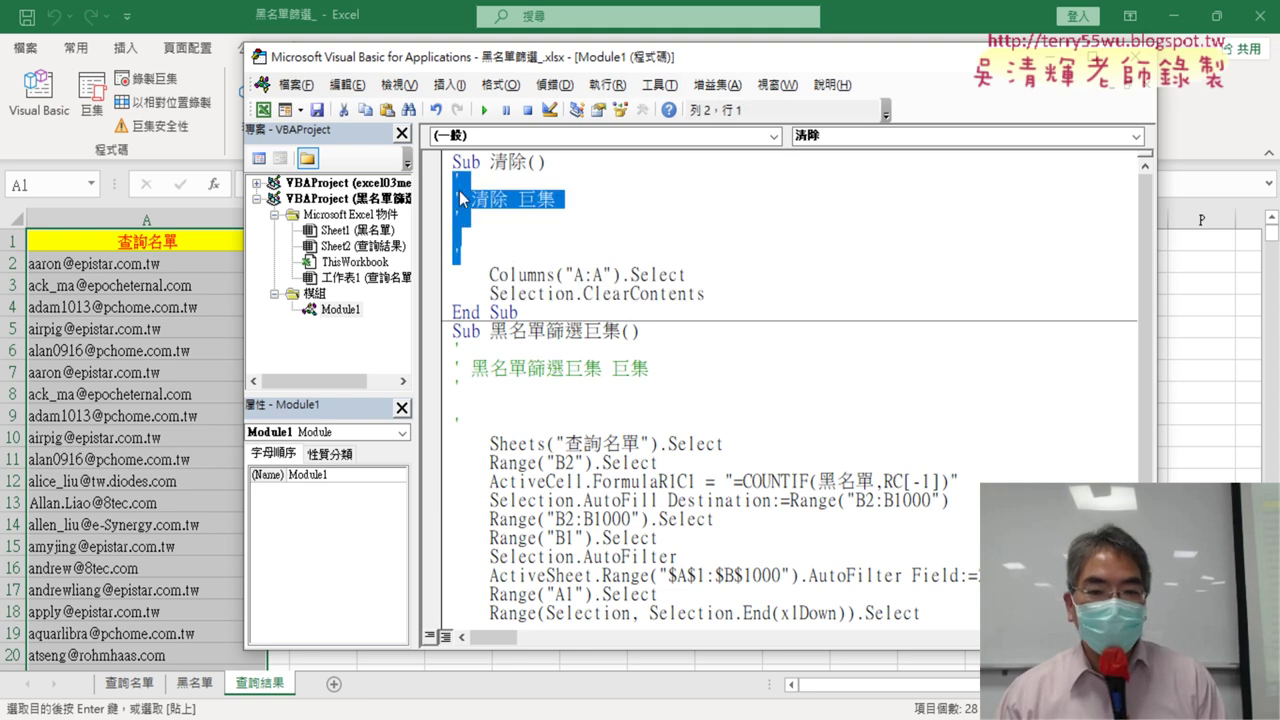
scroll(594, 298, "down", 2)
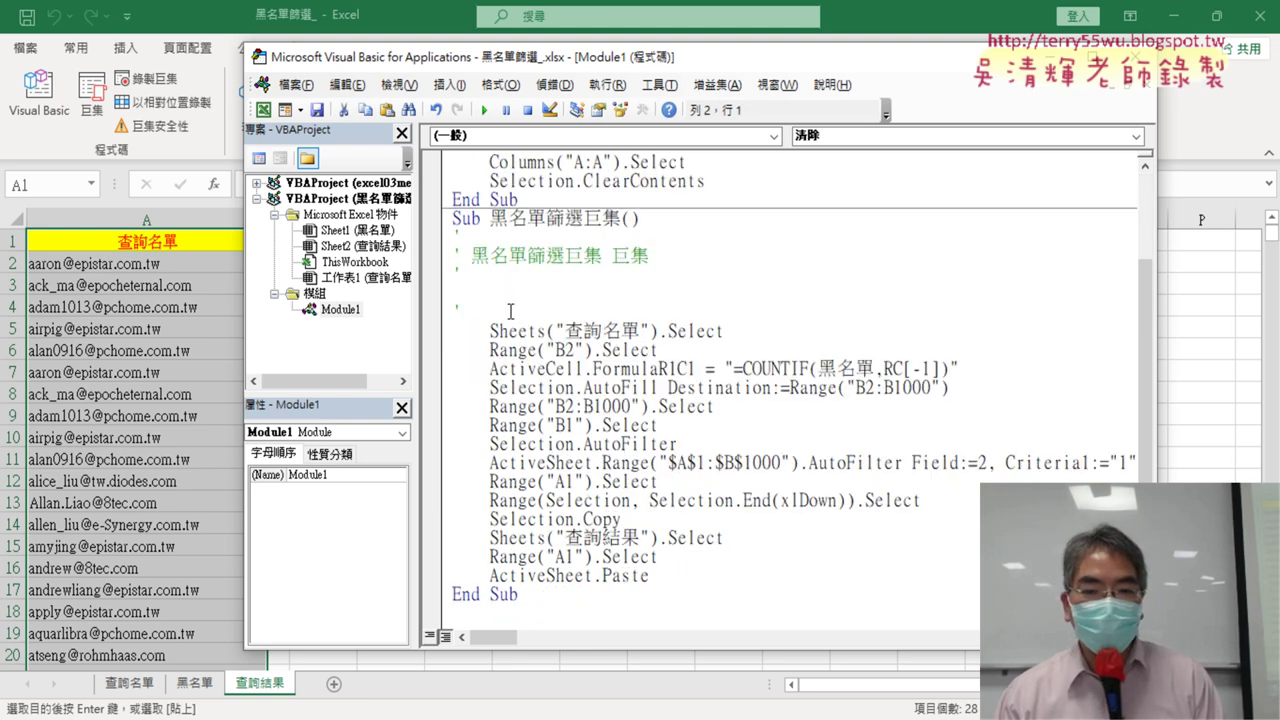
left_click_drag(507, 313, 454, 232)
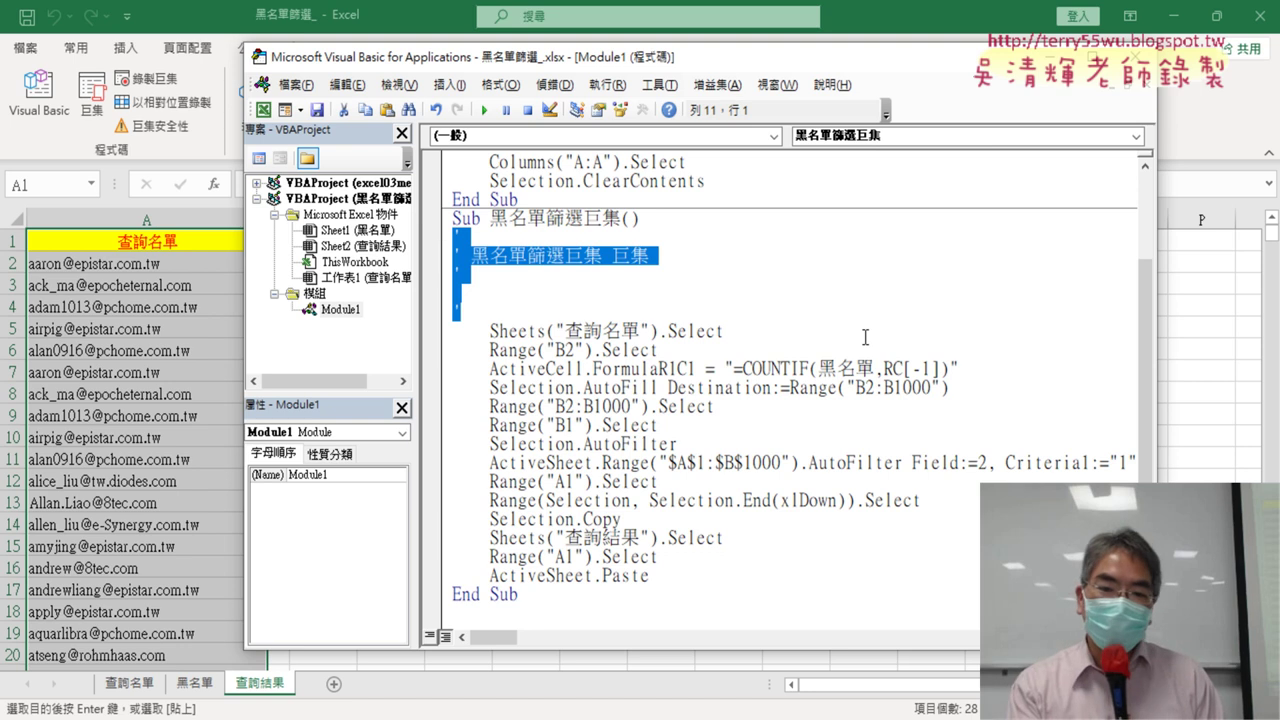
key("Delete")
key("Delete")
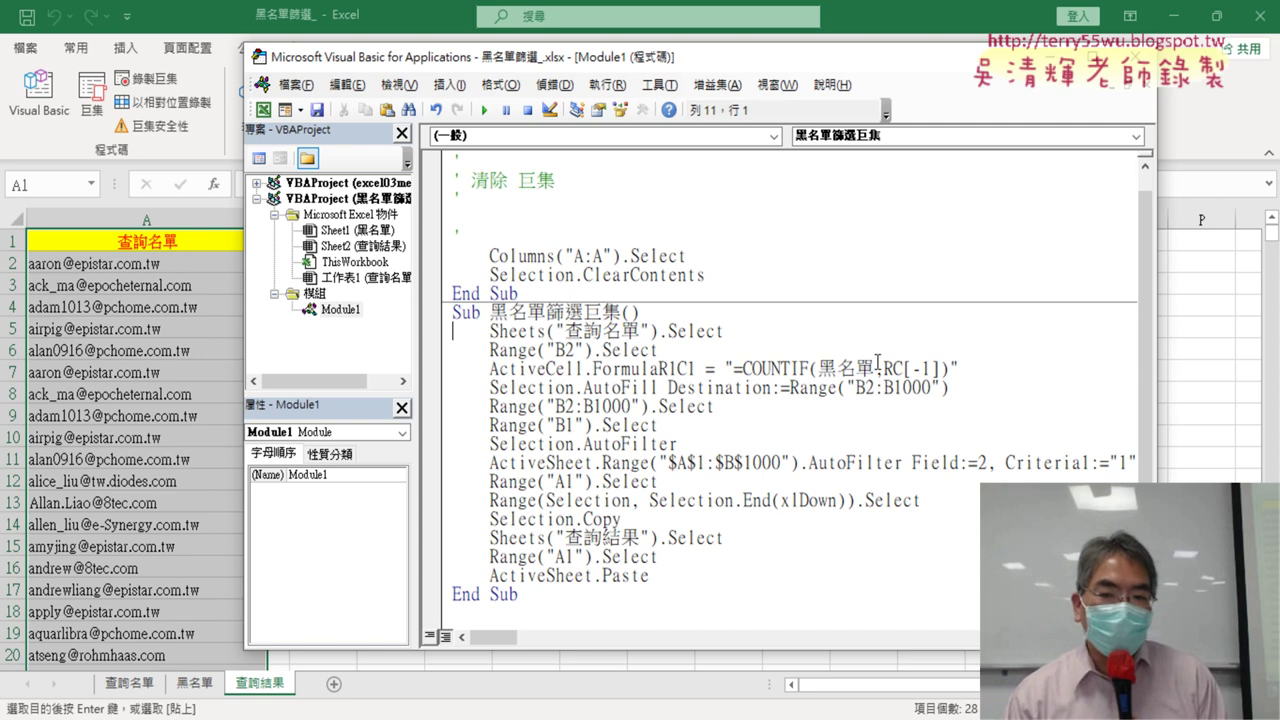
left_click_drag(721, 330, 491, 331)
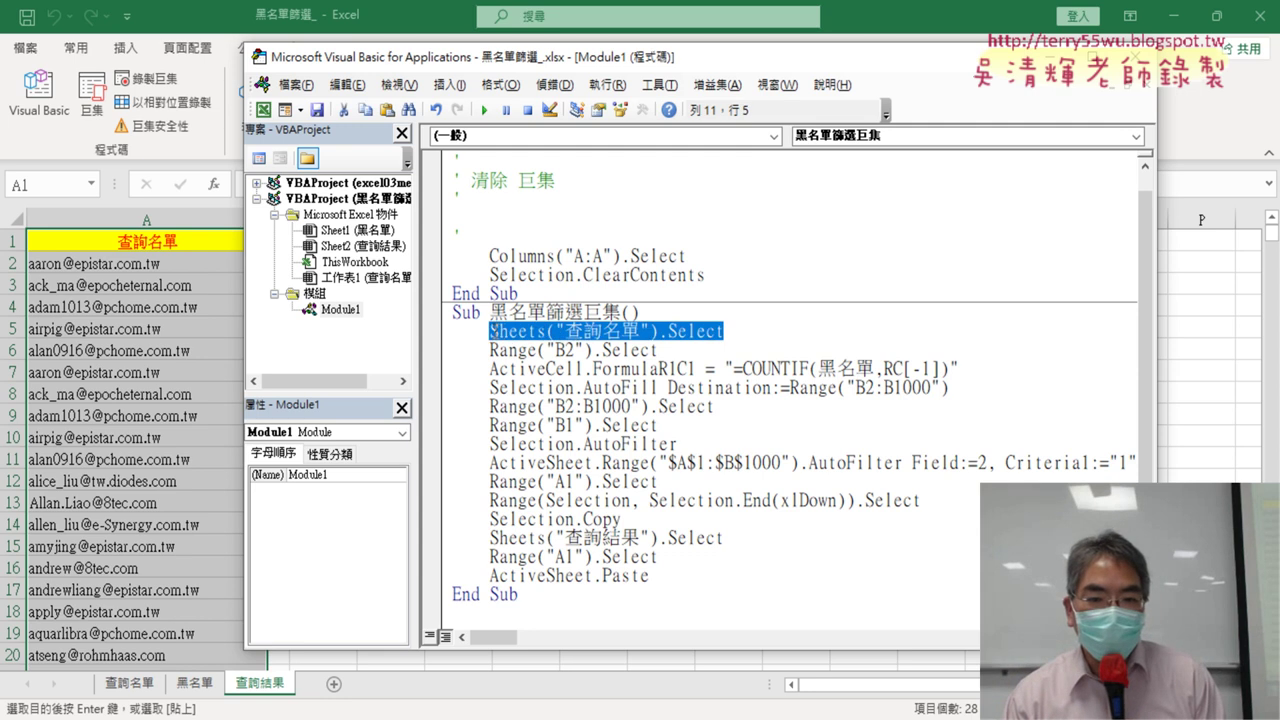
Start the step 1 and step 2 comments on new lines at the top of the macro
left_click(490, 331)
key("Return")
type("ㄘ")
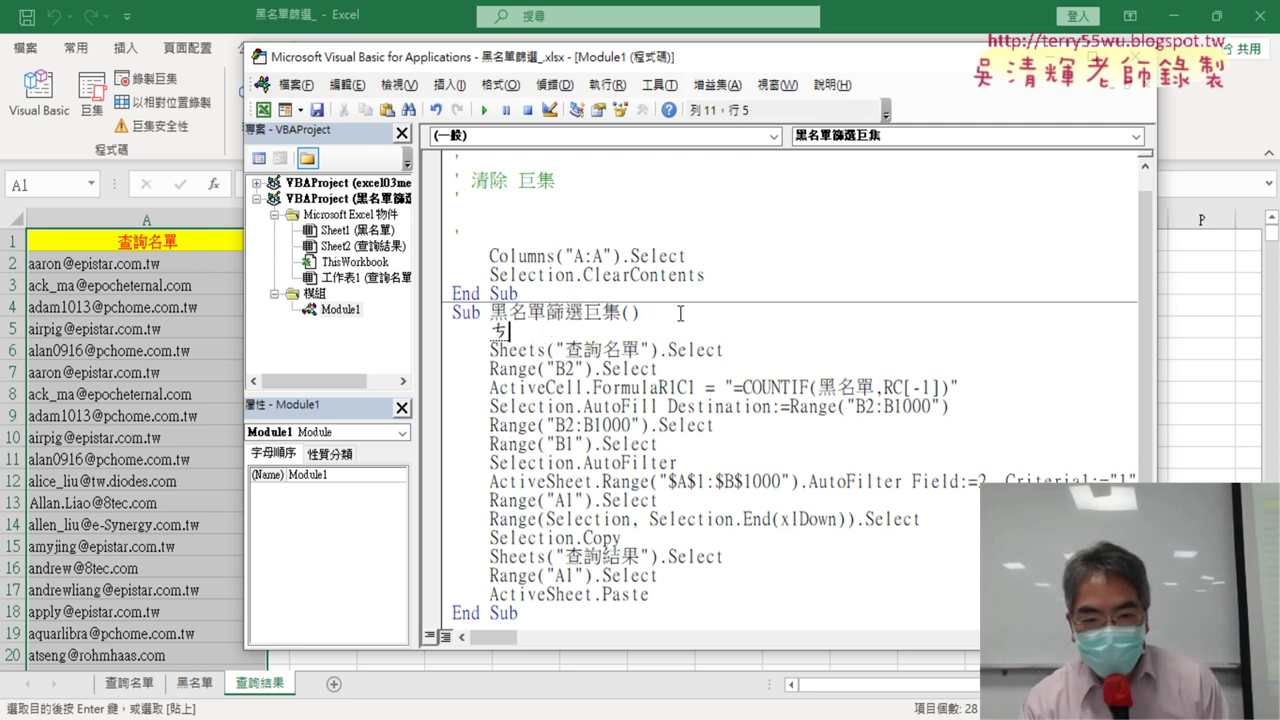
type("'1.")
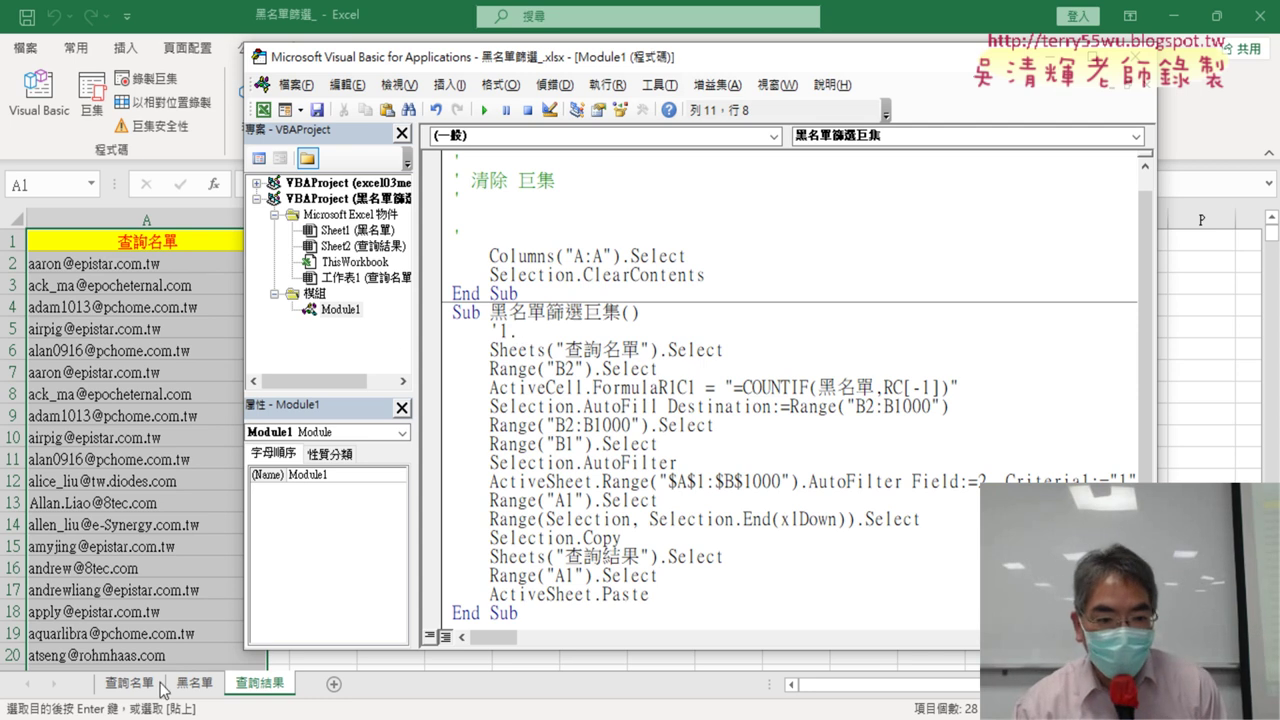
left_click(748, 350)
key("Return")
type("'")
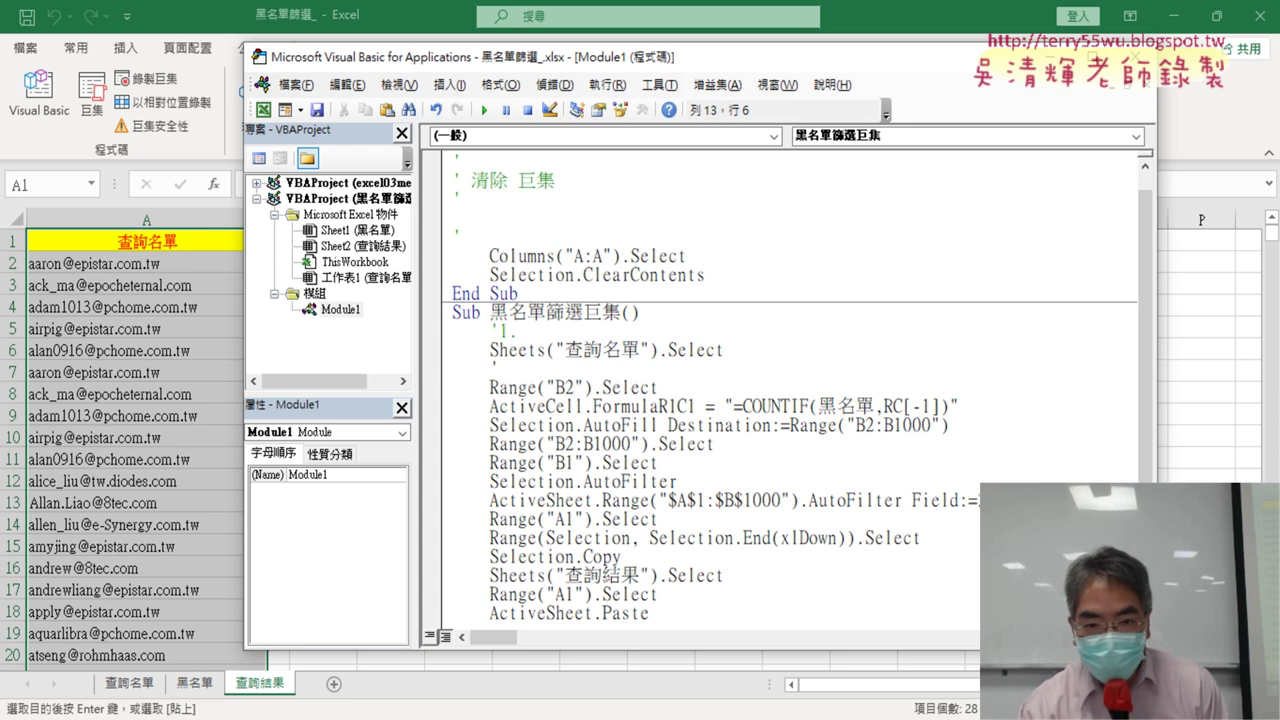
type("2.")
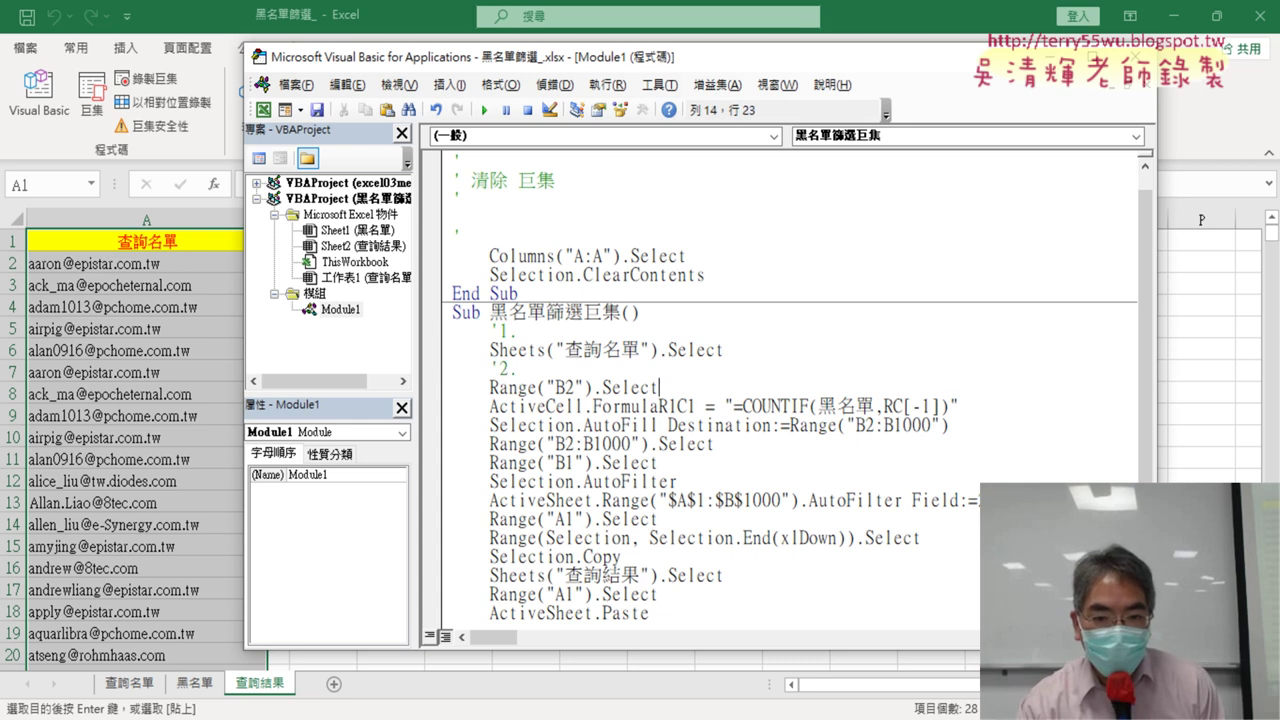
Add new lines after the Range("B2") and formula steps, plus the '5. comment after the fill-down
key("Return")
type("'3.")
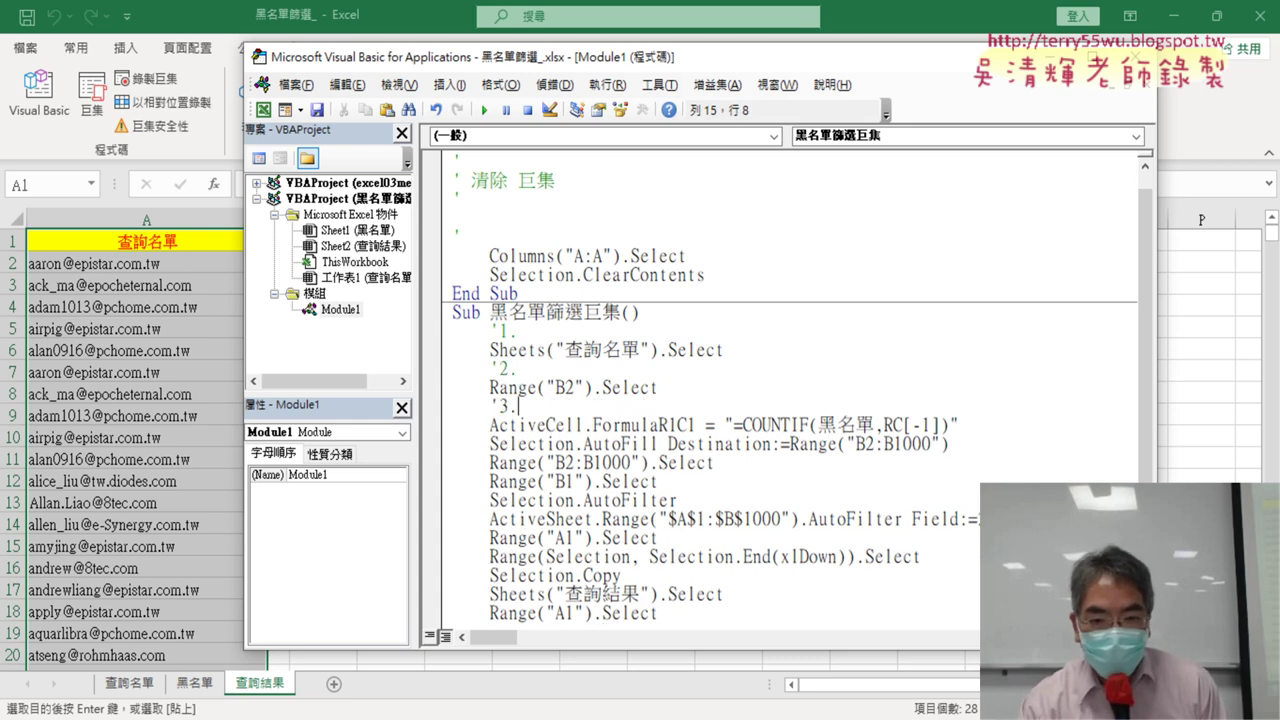
key("End")
key("Return")
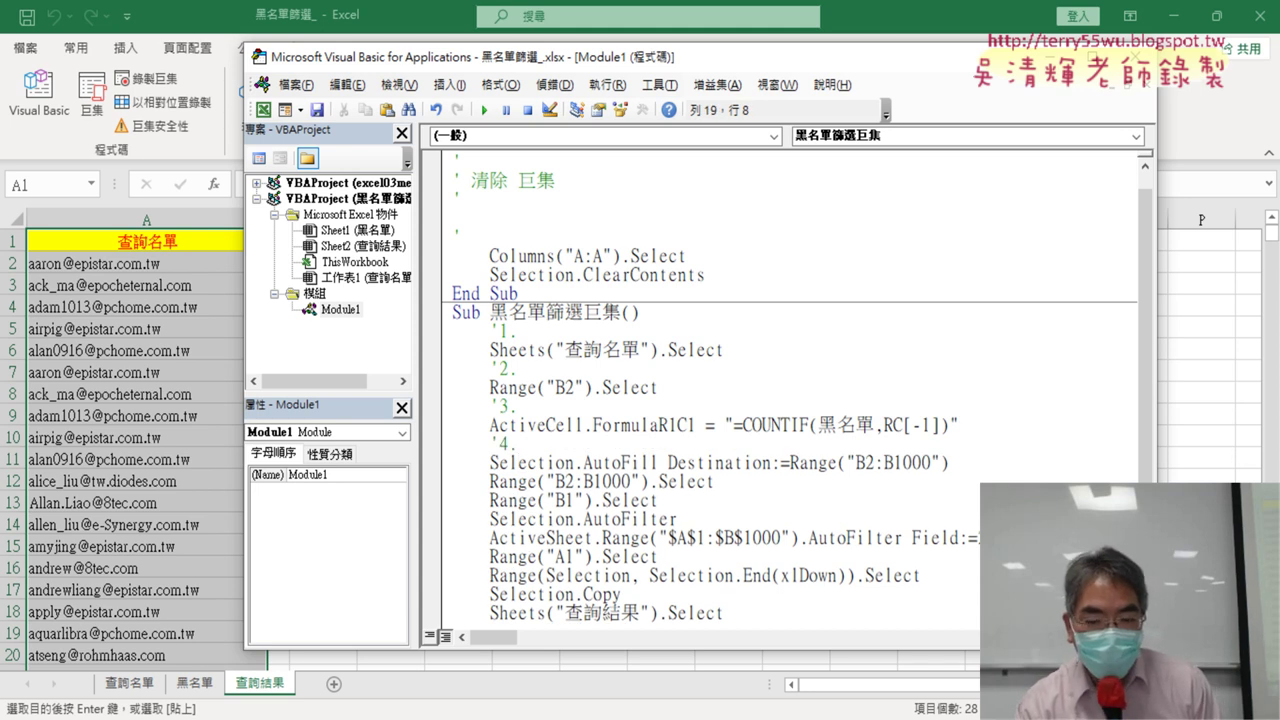
key("End")
key("Return")
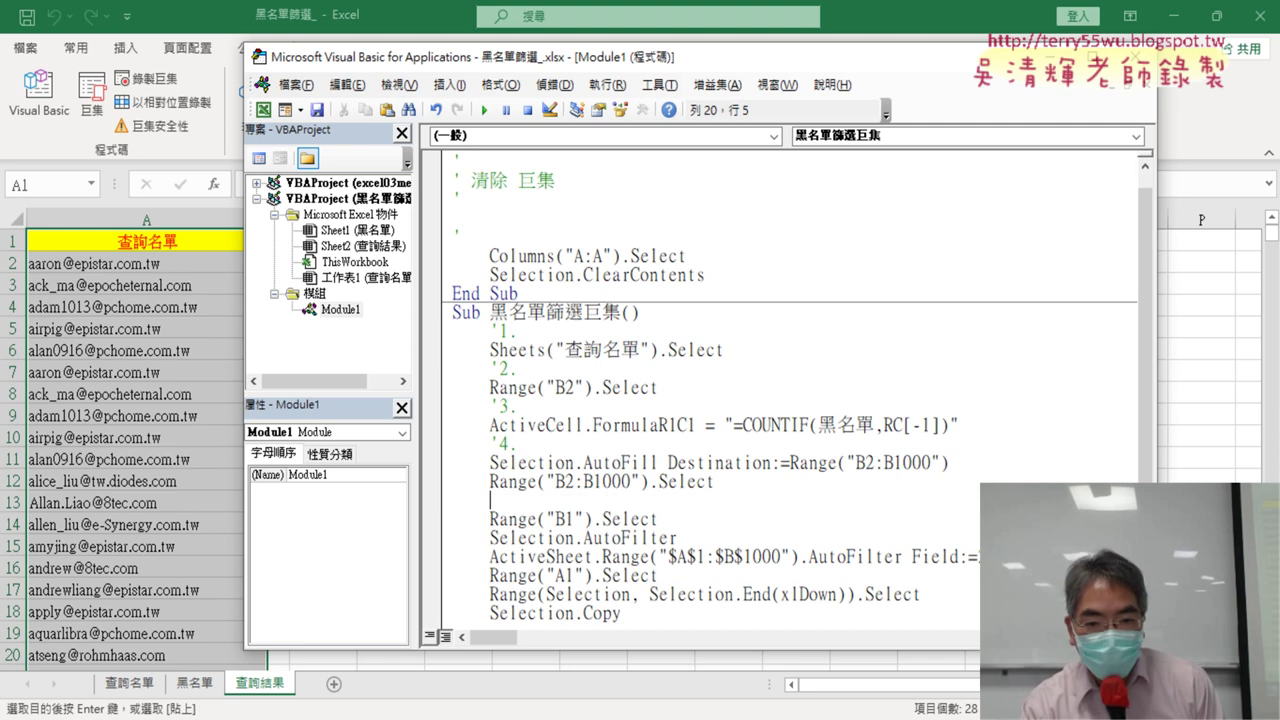
type("'5.")
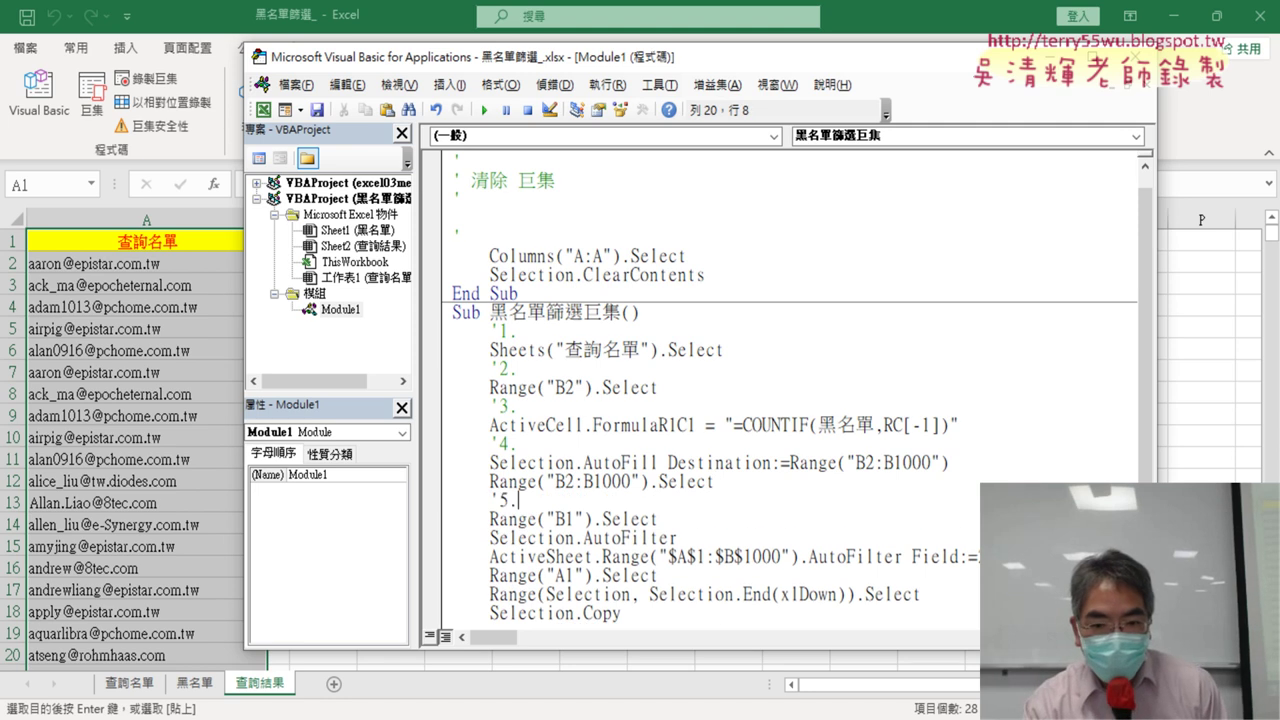
Add the '6. comment on a new line after the AutoFilter criteria line
left_click(517, 557)
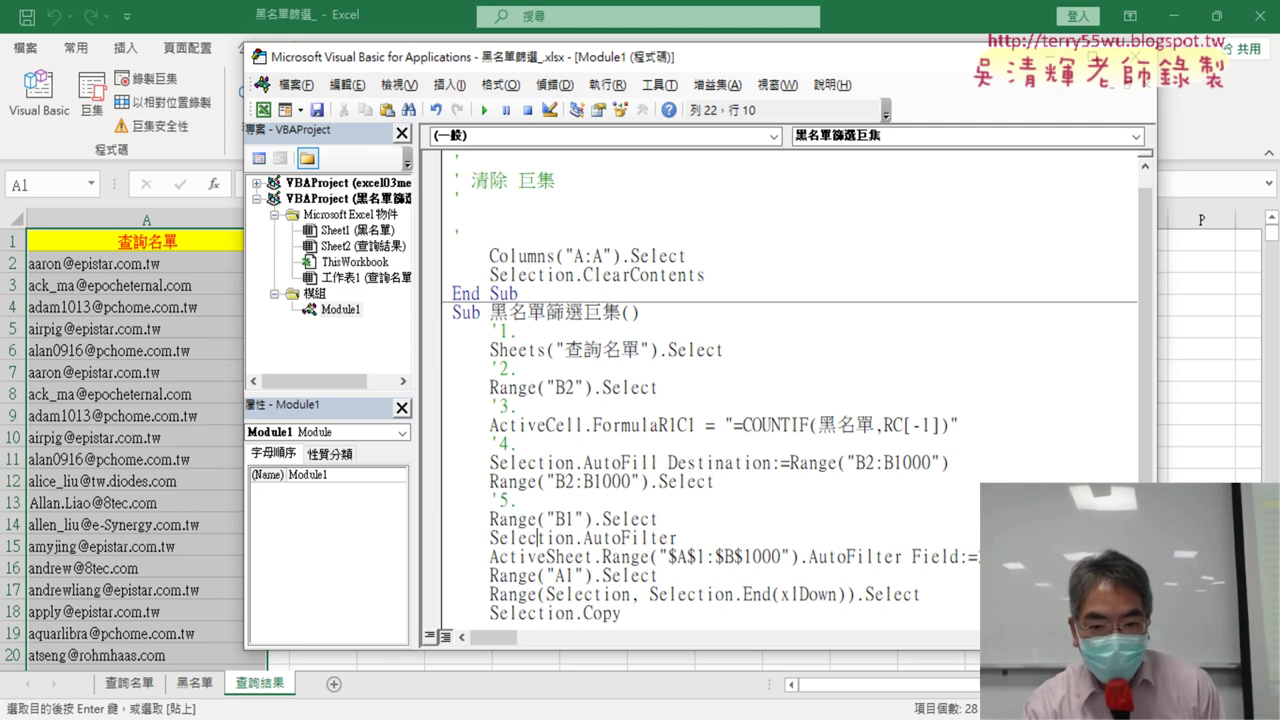
left_click(586, 538)
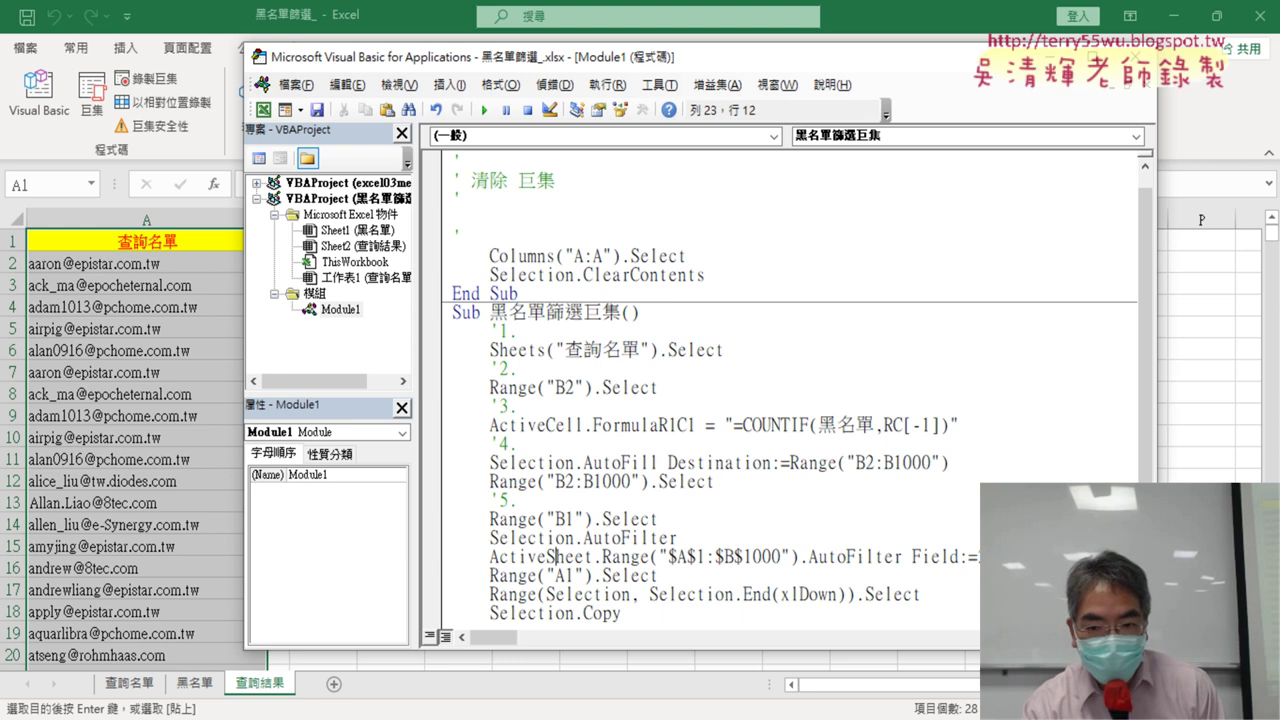
left_click(659, 576)
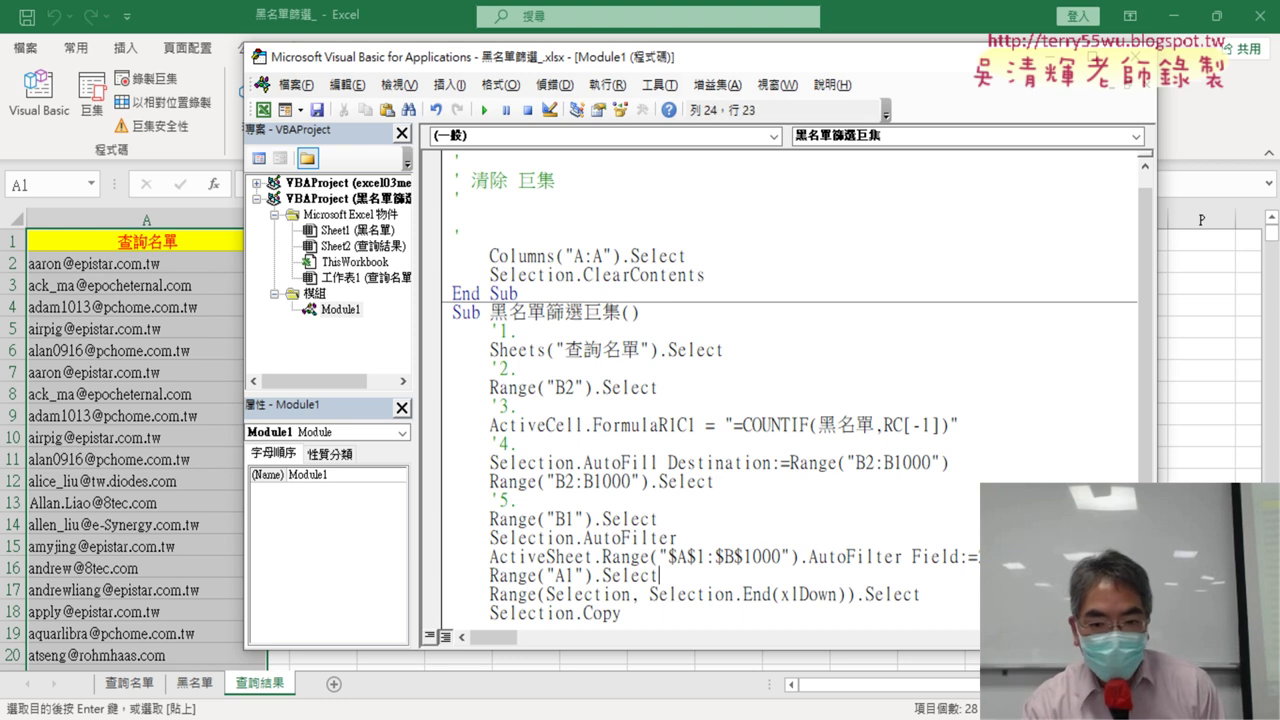
left_click(811, 557)
key("End")
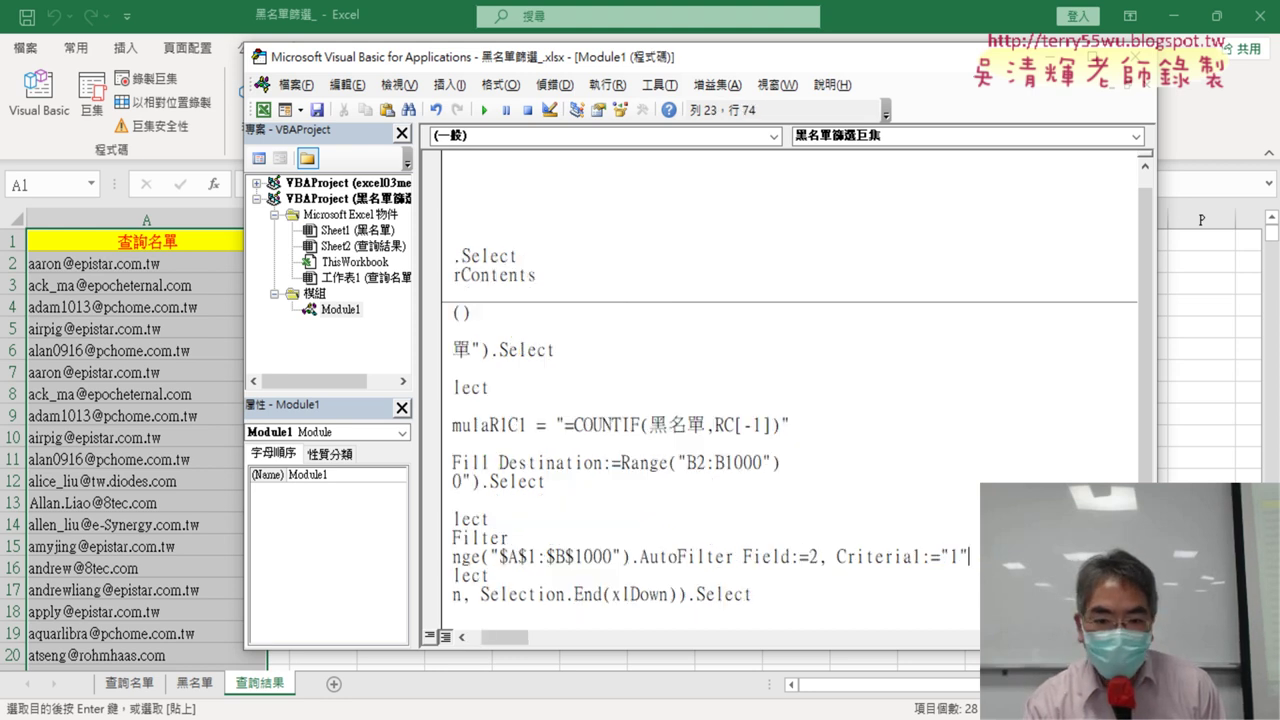
key("Return")
type("'")
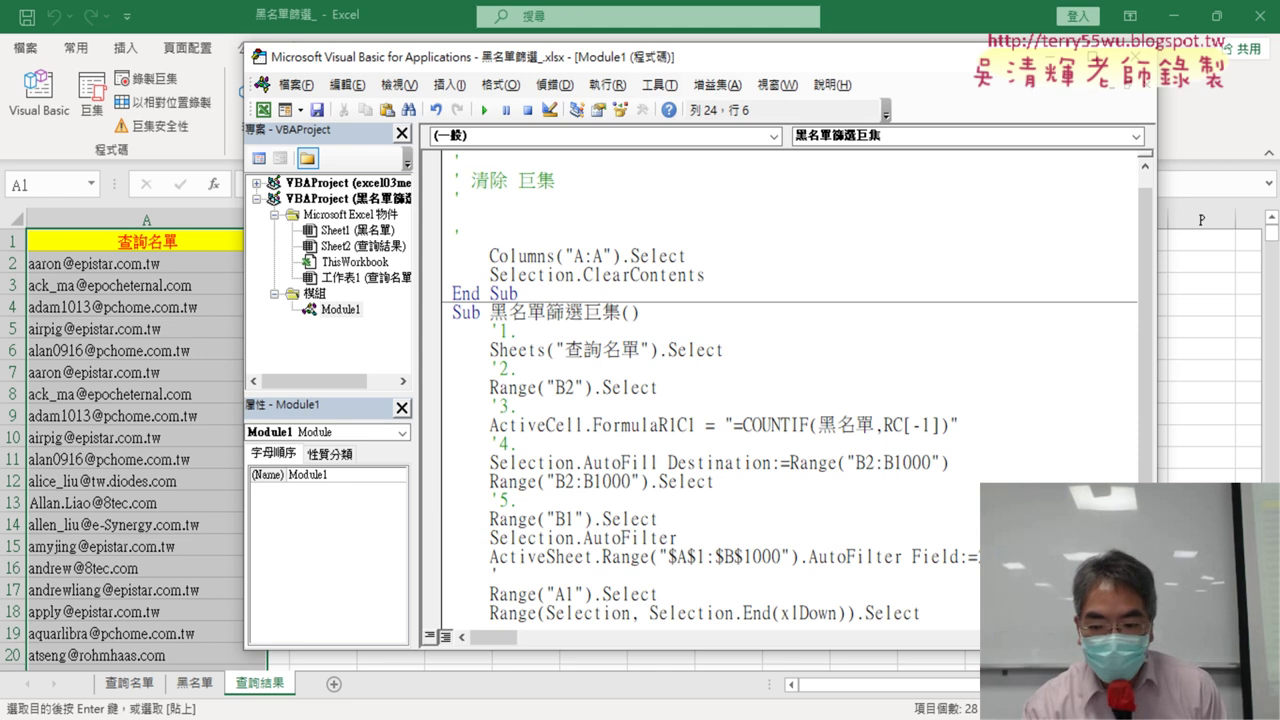
type("6.")
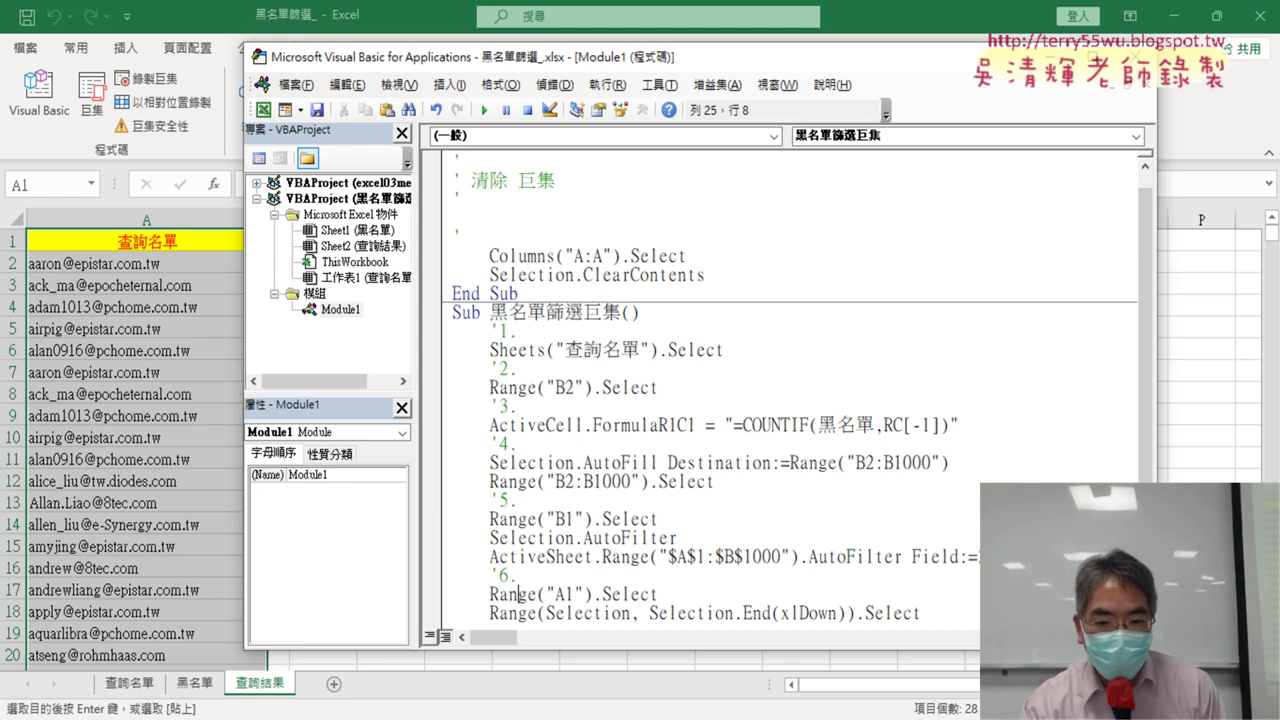
Add the '7 and '8. comments after the Range("A1") and Range(Selection…) lines
key("Down")
key("Down")
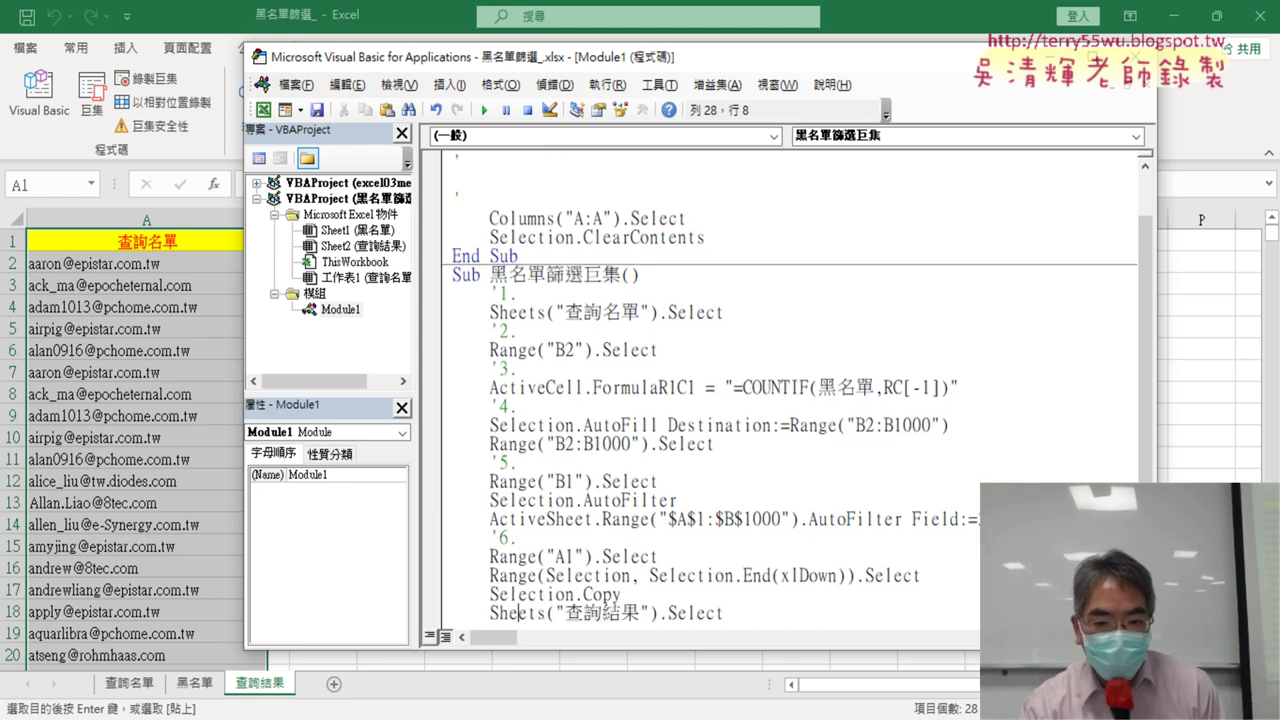
key("Down")
key("Up")
key("Up")
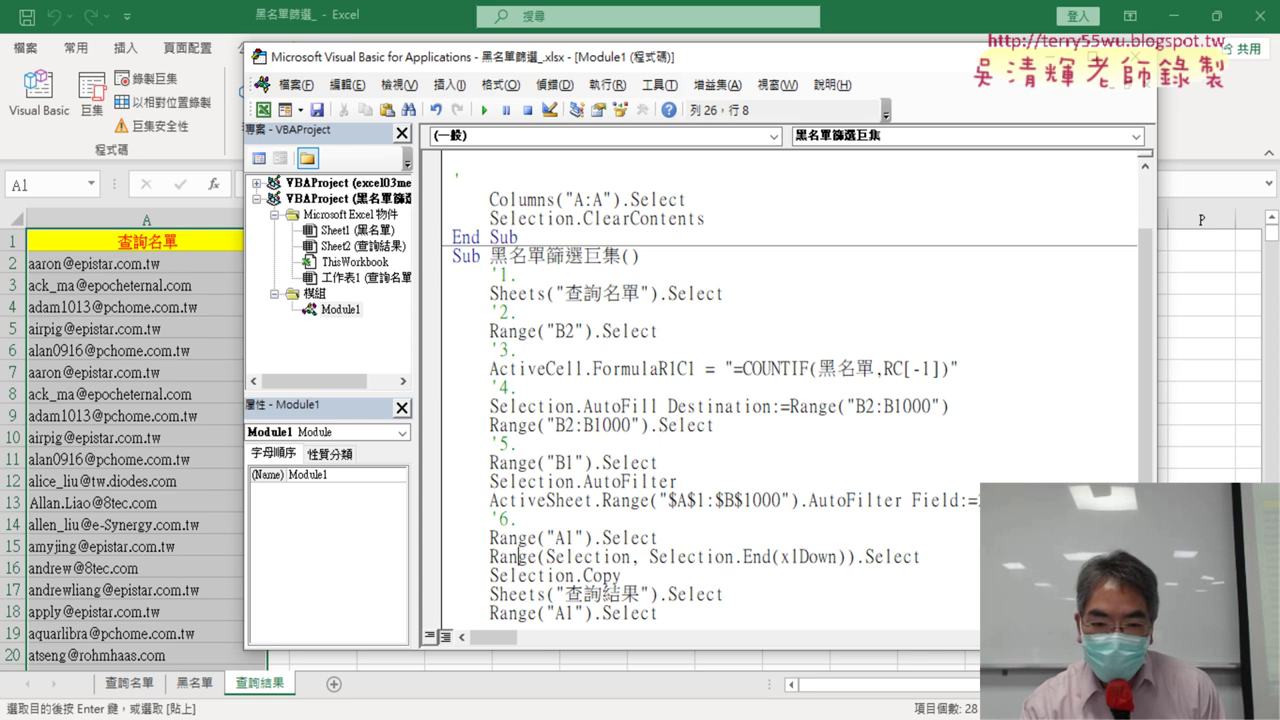
key("End")
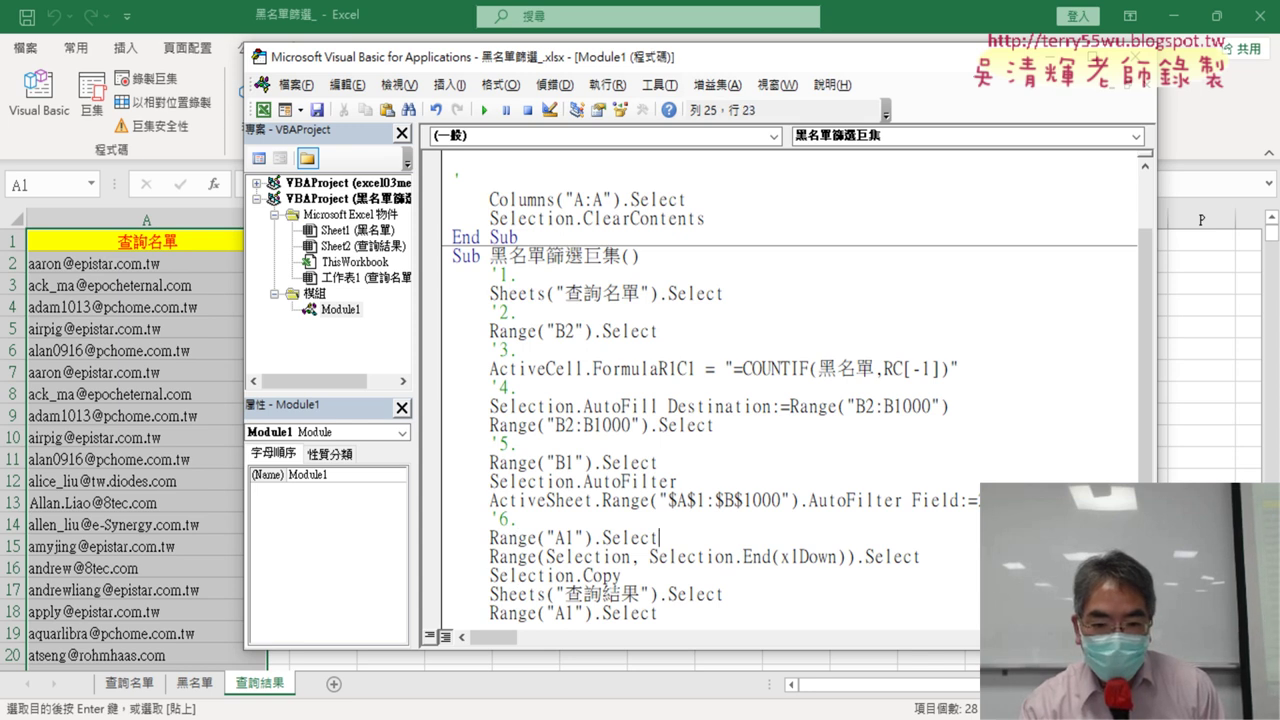
key("Return")
type("'7.")
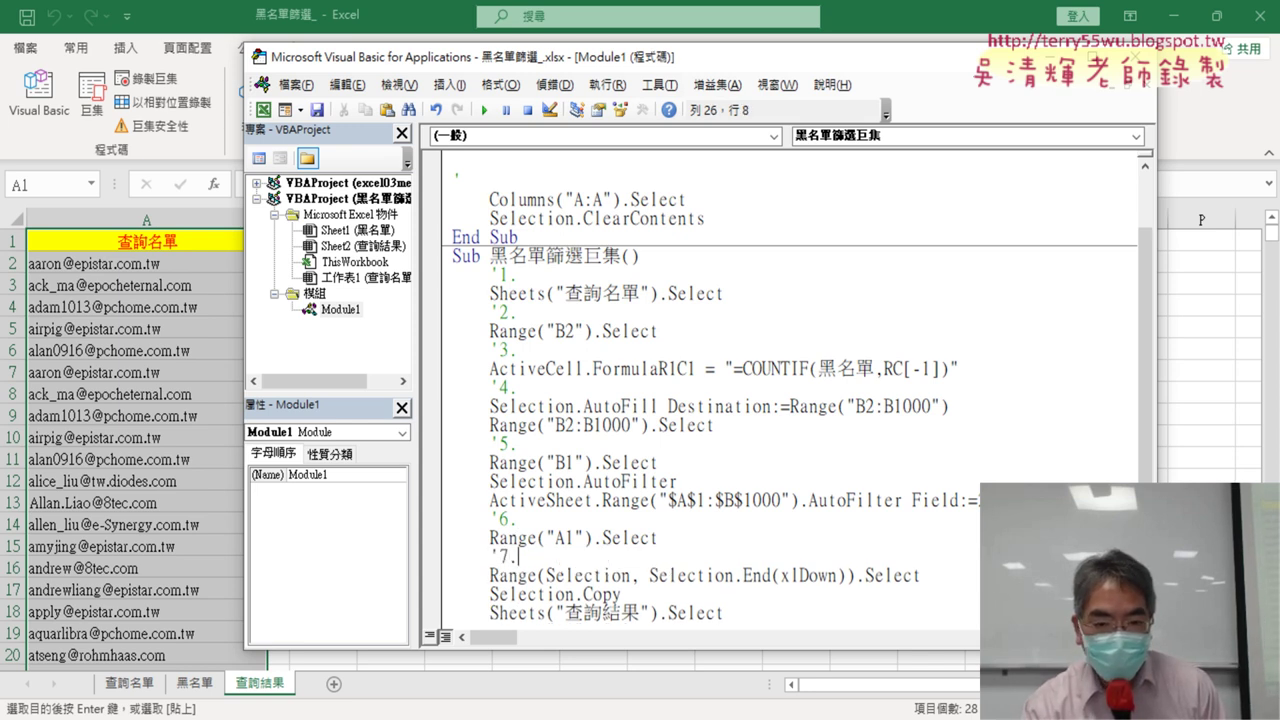
key("Down")
key("Down")
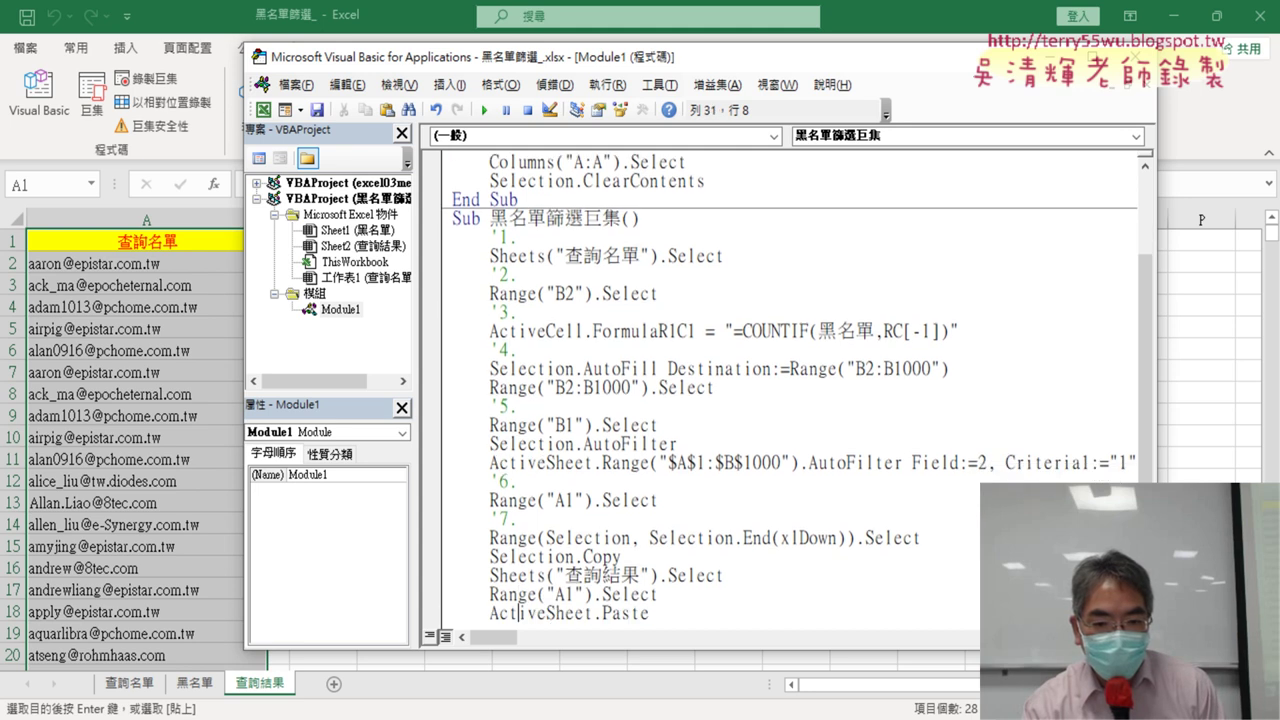
key("Up")
key("Up")
key("Up")
key("Up")
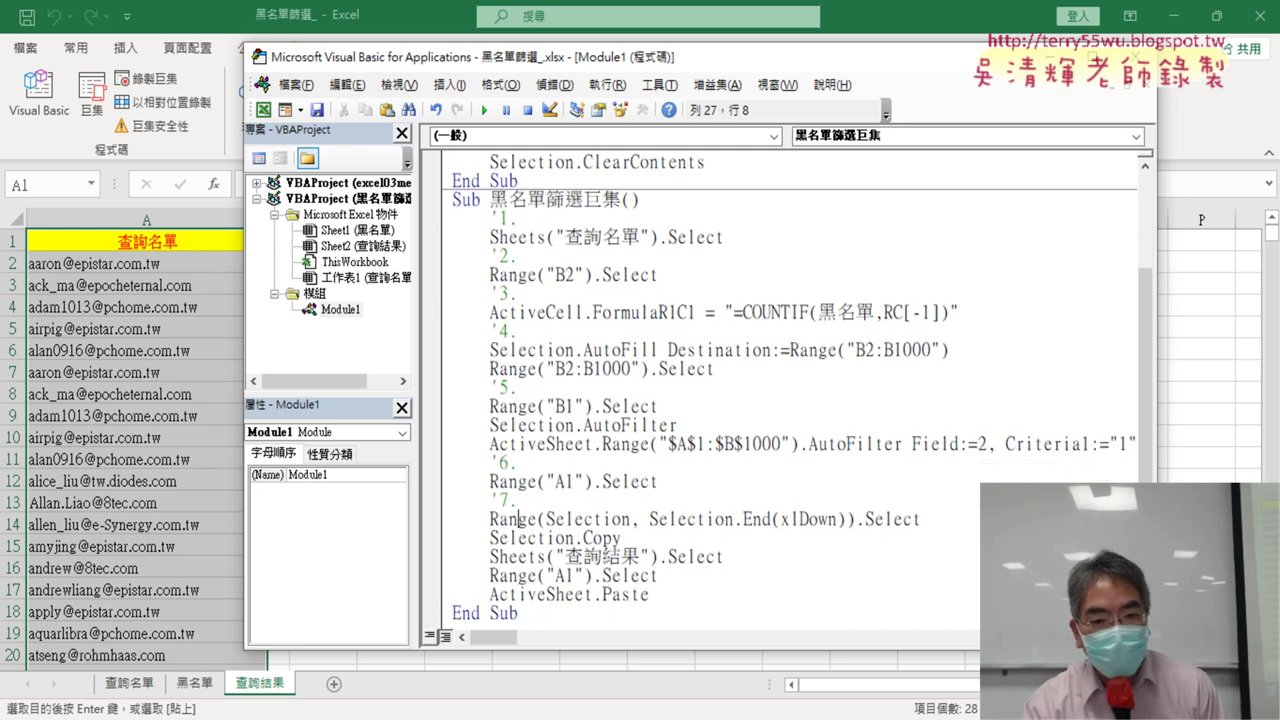
key("End")
key("Return")
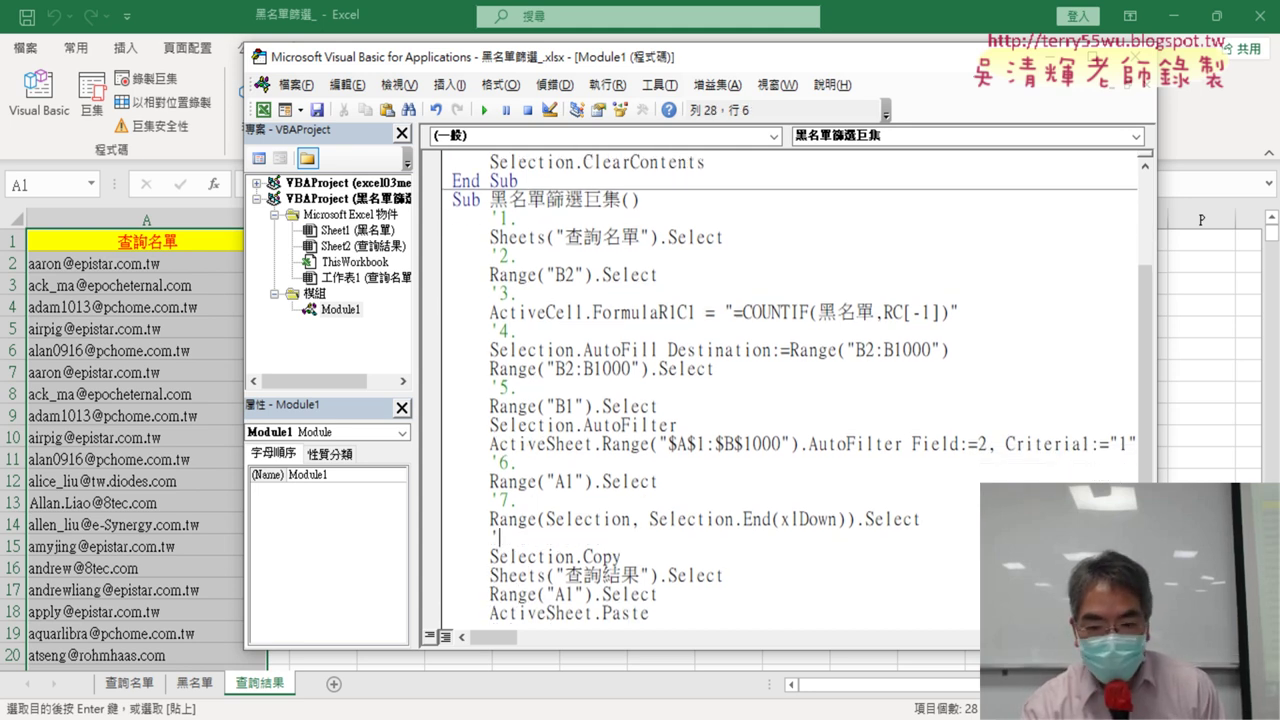
type("'8.")
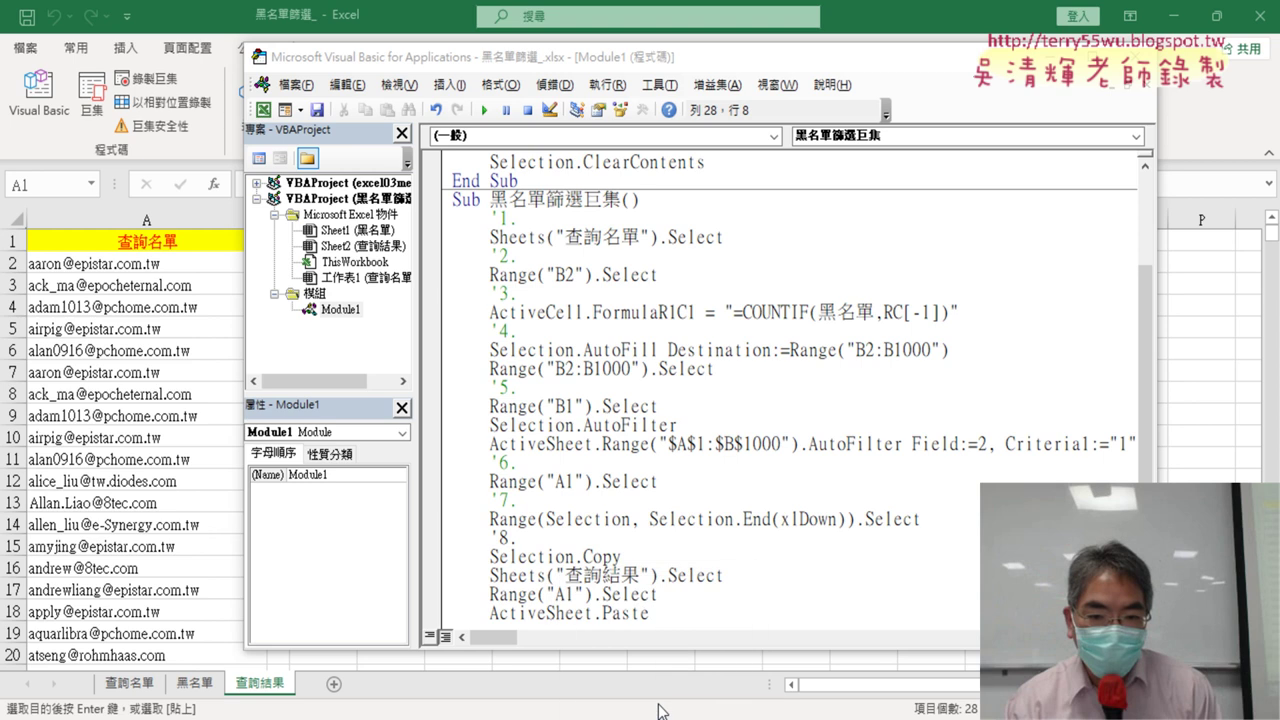
Select the 黑名單篩選巨集 code with Chinese step descriptions in the Google Docs document and copy it
left_click(663, 640)
scroll(400, 465, "down", 2)
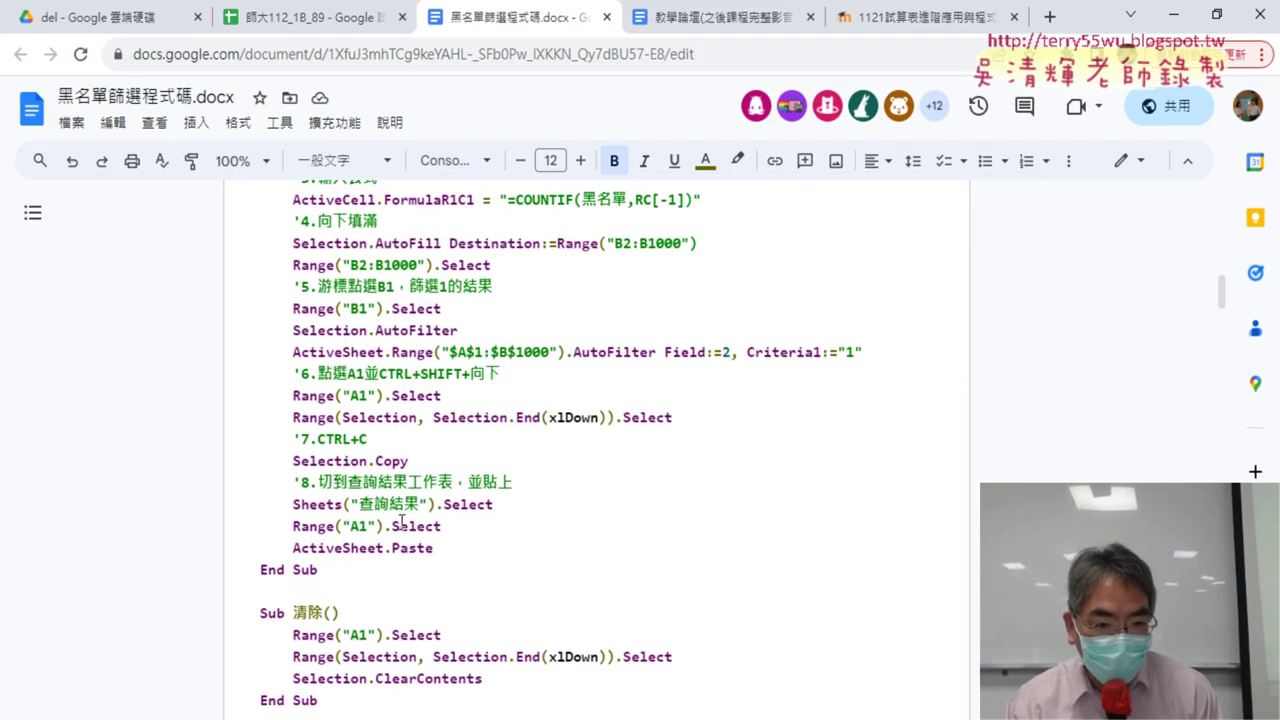
mouse_move(434, 550)
left_mouse_down()
mouse_move(224, 190)
mouse_move(244, 484)
left_mouse_up()
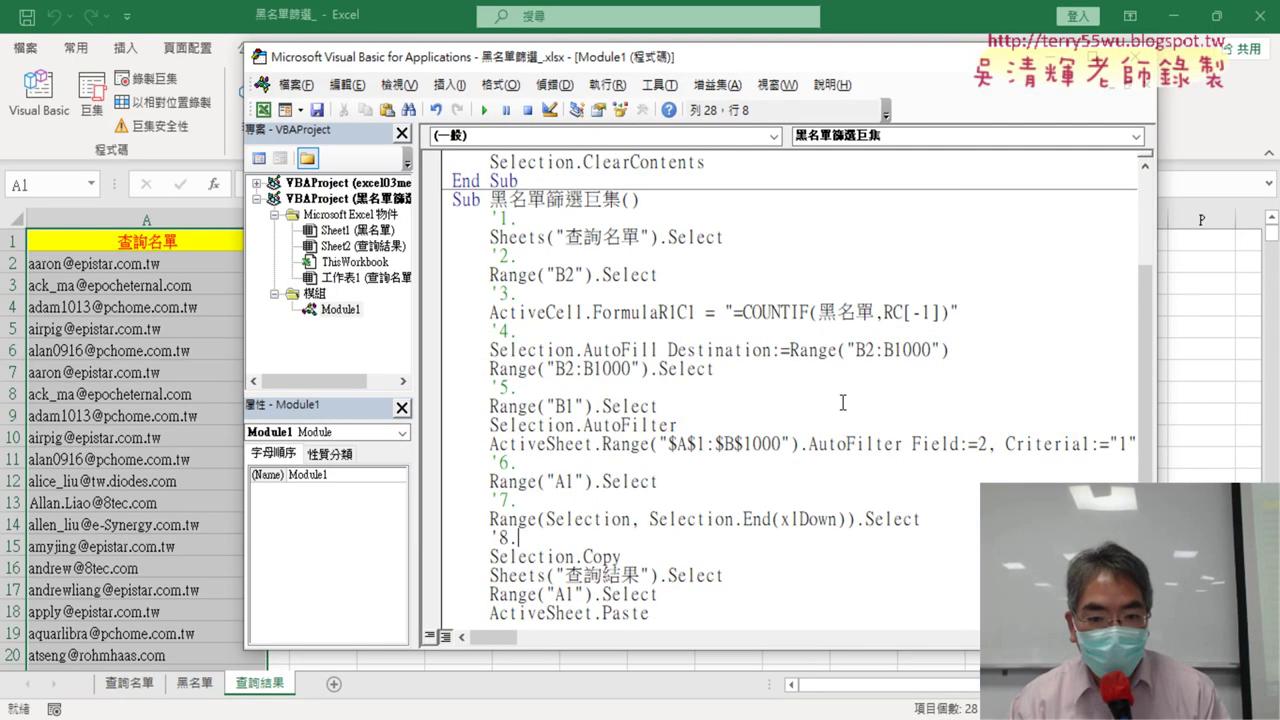
scroll(843, 402, "down", 1)
Paste the Chinese-annotated steps over the macro body, from '1. through ActiveSheet.Paste
left_click_drag(649, 576, 436, 178)
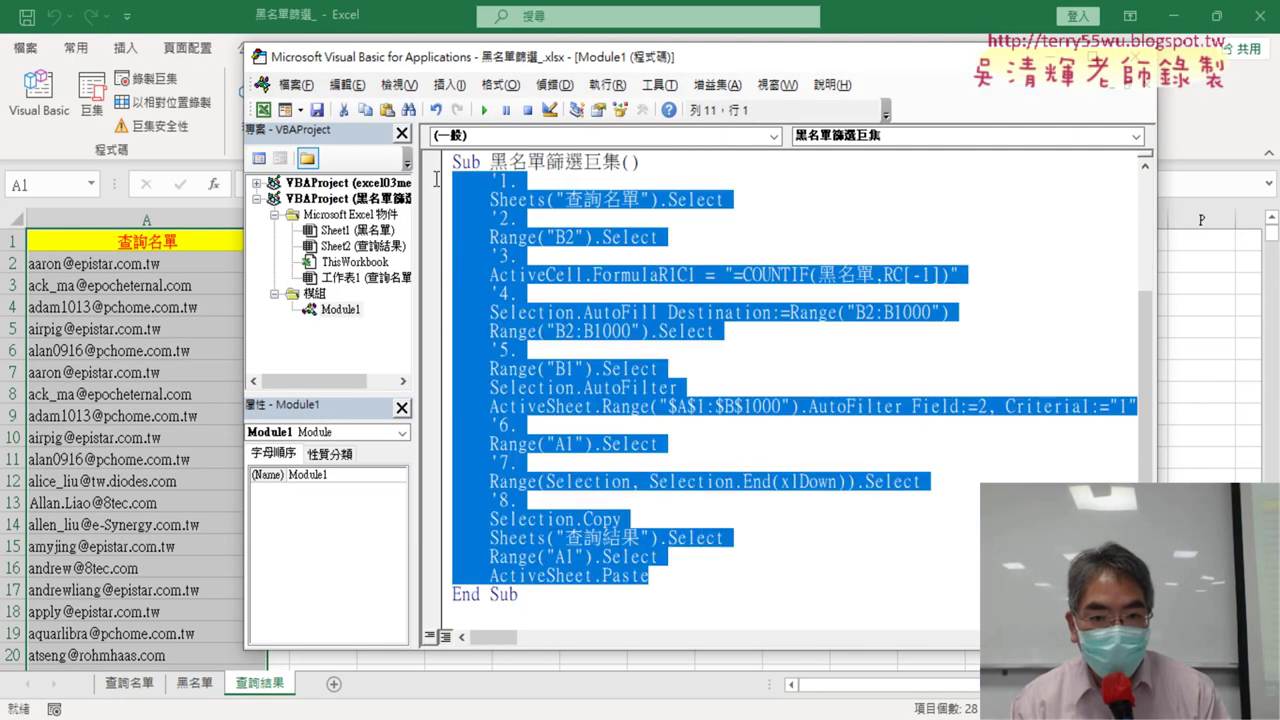
type("'1.切到查詢名單工作表     Sheets(\"查詢名單\").Select     '2.游標點選B2     Range(\"B2\").Select     '3.輸入公式     ActiveCell.FormulaR1C1 = \"=COUNTIF(黑名單,RC[-1])\"     '4.向下填滿     Selection.AutoFill Destination:=Range(\"B2:B1000\")     Range(\"B2:B1000\").Select     '5.游標點選B1，篩選1的結果     Range(\"B1\").Select     Selection.AutoFilter     ActiveSheet.Range(\"$A$1:$B$1000\").AutoFilter Field:=2, Criteria1:=\"1\"     '6.點選A1並CTRL+SHIFT+向下     Range(\"A1\").Select     Range(Selection, Selection.End(xlDown)).Select     '7.CTRL+C     Selection.Copy     '8.切到查詢結果工作表，並貼上     Sheets(\"查詢結果\").Select     Range(\"A1\").Select     ActiveSheet.Paste")
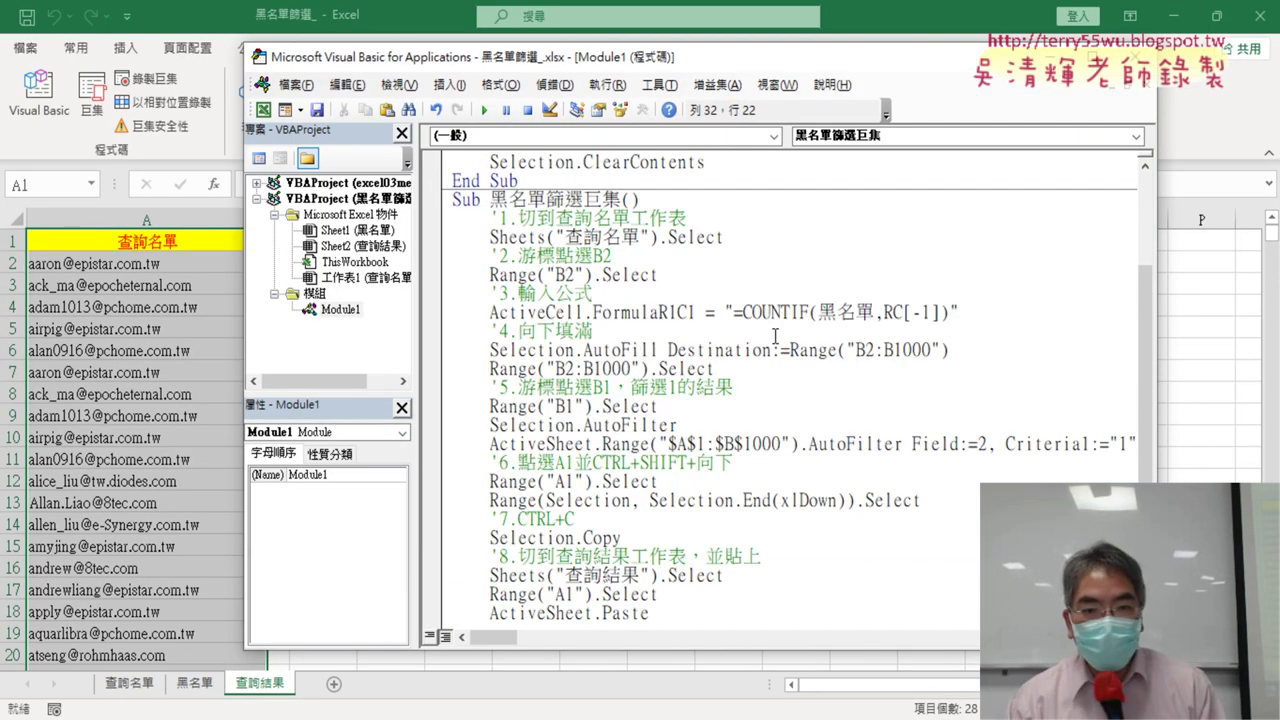
scroll(699, 220, "down", 1)
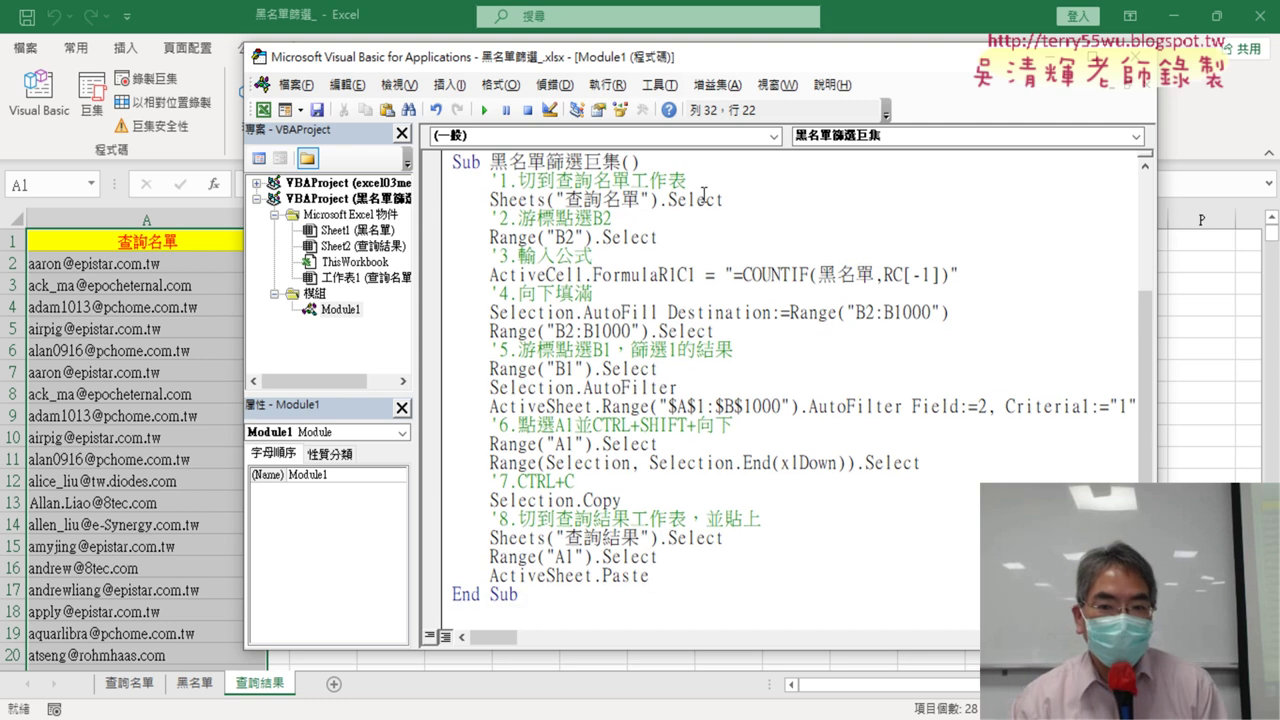
left_click_drag(687, 181, 497, 181)
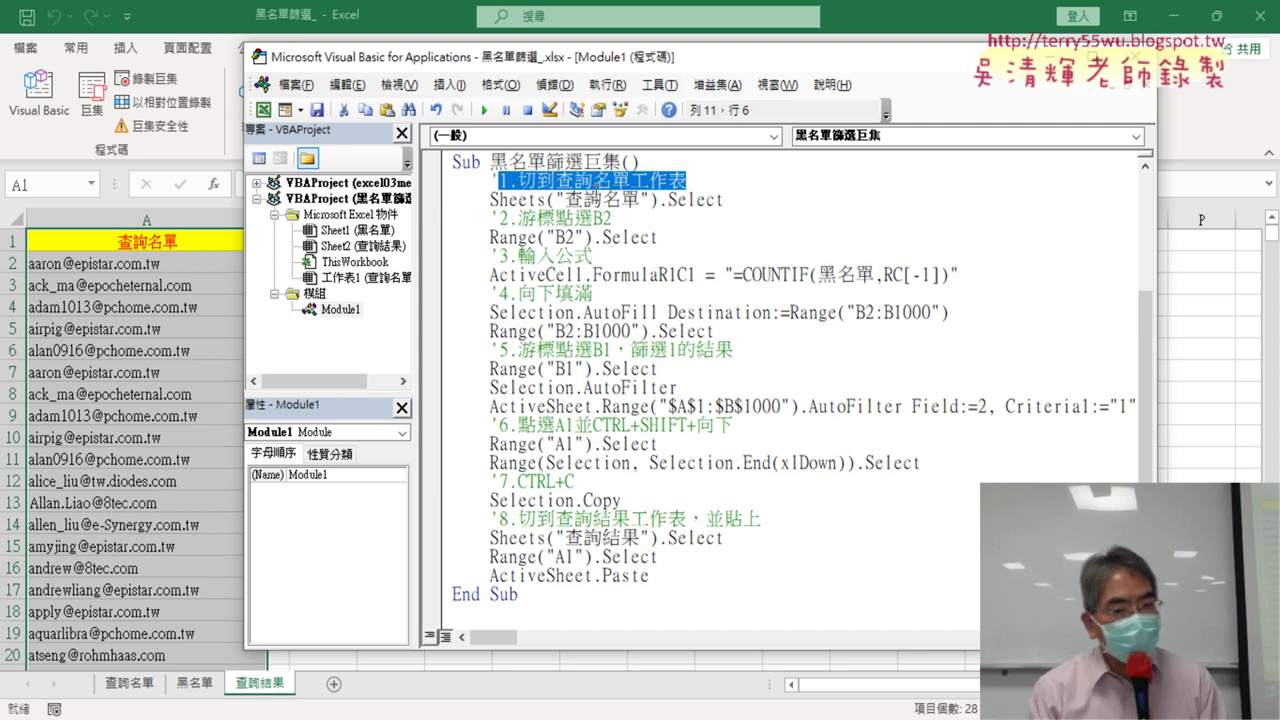